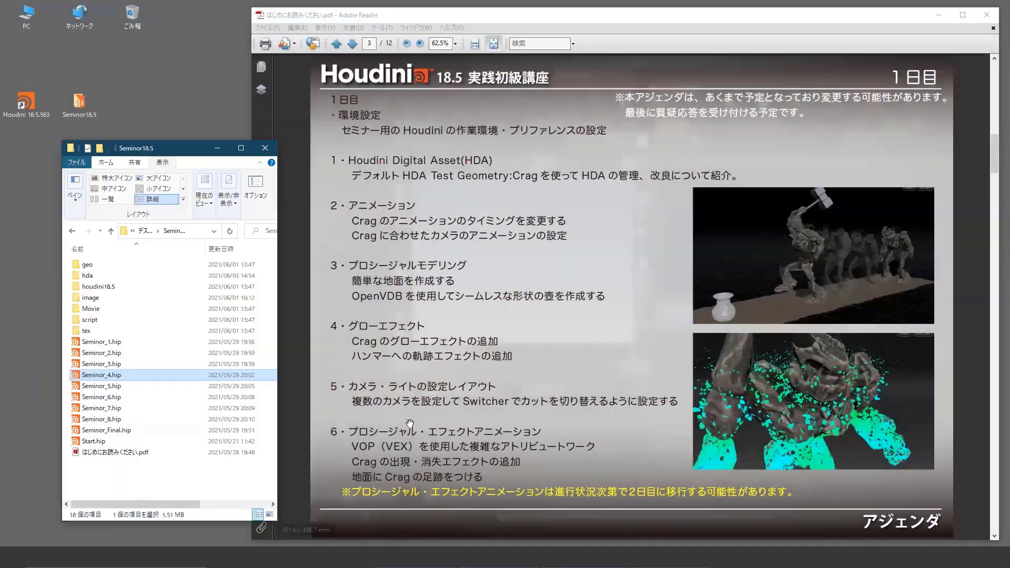
# Step: Load Seminor_5.hip from the Seminor18.5 folder into Houdini and scrub to a later frame
pyautogui.doubleClick(102, 386)
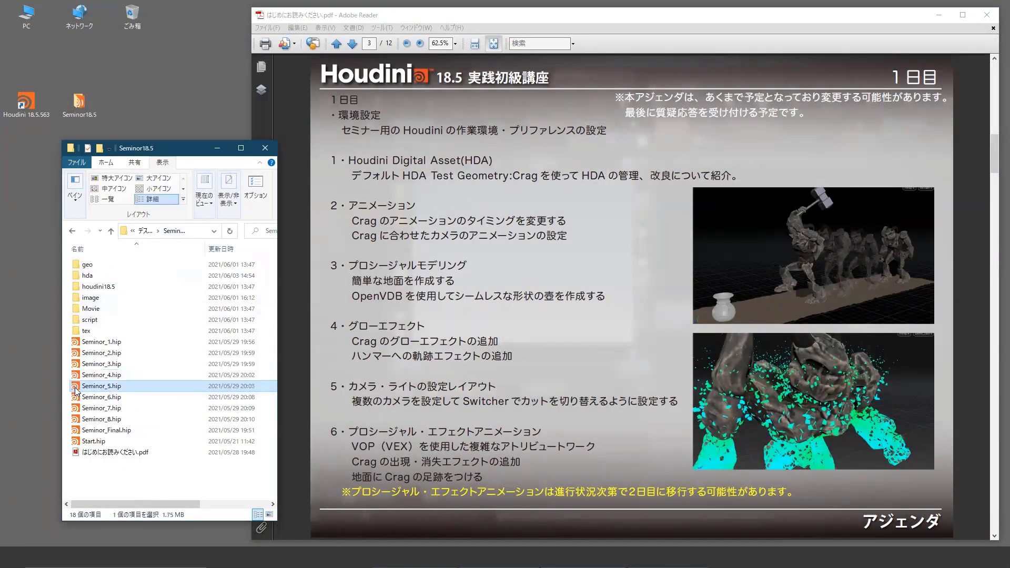
pyautogui.click(210, 11)
pyautogui.moveTo(132, 503); pyautogui.dragTo(875, 504)
# Step: Orbit the viewport toward the character and ground, then play the animation
pyautogui.moveTo(450, 416); pyautogui.dragTo(491, 424, button='right')
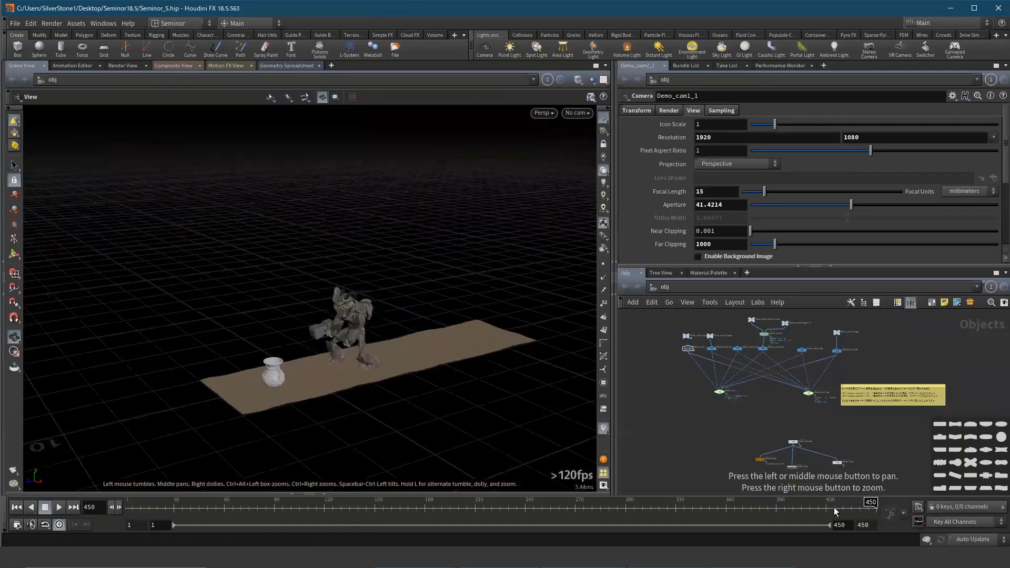
pyautogui.click(17, 507)
pyautogui.click(59, 507)
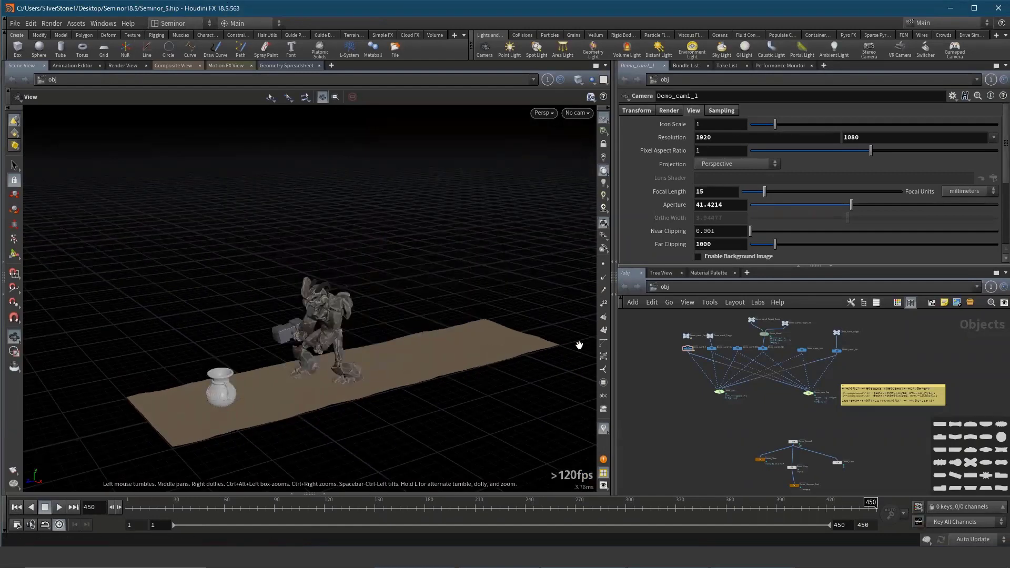
pyautogui.scroll(3, 705, 351)
pyautogui.scroll(3, 705, 352)
pyautogui.scroll(3, 694, 363)
pyautogui.scroll(2, 663, 402)
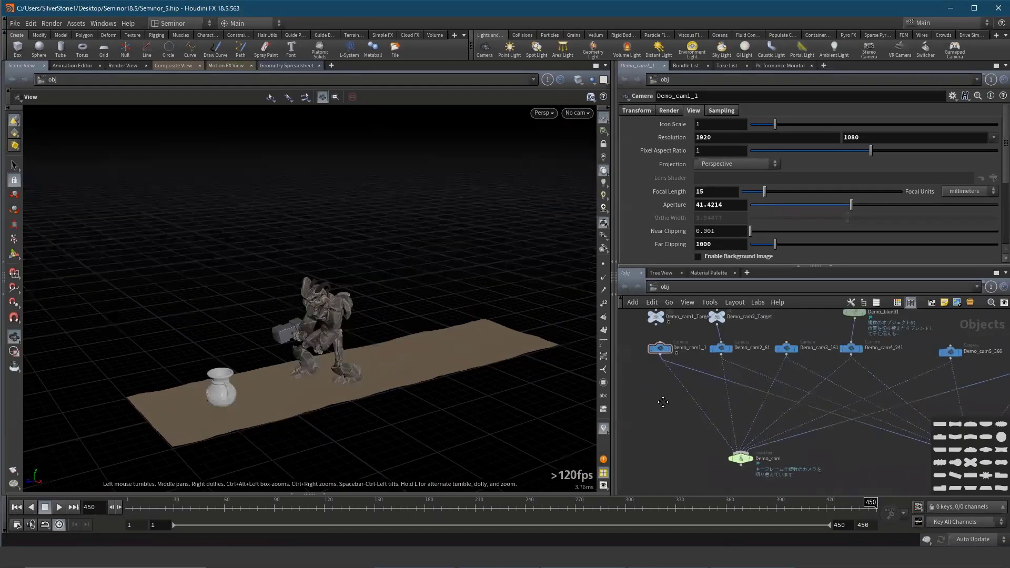
pyautogui.scroll(-2, 663, 402)
pyautogui.scroll(-2, 664, 400)
pyautogui.scroll(-2, 666, 396)
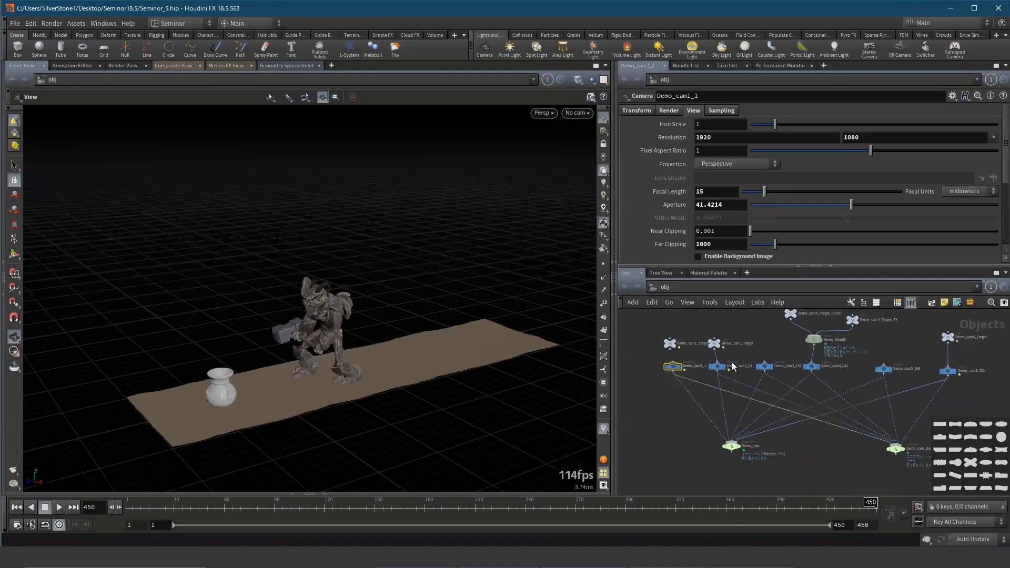
# Step: Inspect the Demo_cam5_366 and Demo_cam6_391 camera settings and list the viewable cameras
pyautogui.click(883, 369)
pyautogui.click(968, 370)
pyautogui.click(577, 113)
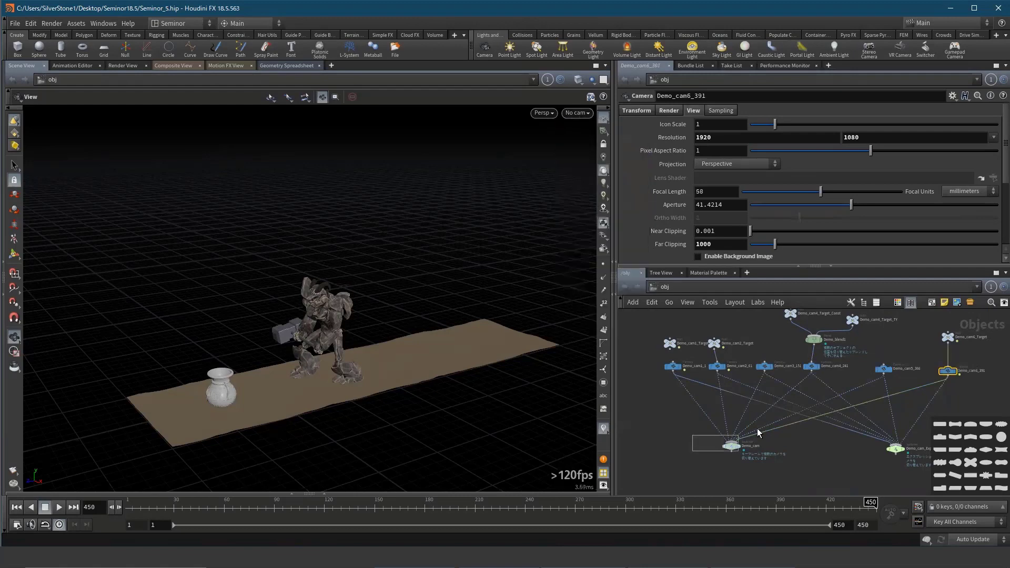
# Step: Compare the Demo_cam and Demo_cam_Exp switcher settings, ending on Demo_cam
pyautogui.click(731, 446)
pyautogui.moveTo(822, 456)
pyautogui.mouseDown(button='middle')
pyautogui.moveTo(769, 411)
pyautogui.moveTo(759, 427)
pyautogui.mouseUp(button='middle')
pyautogui.click(842, 404)
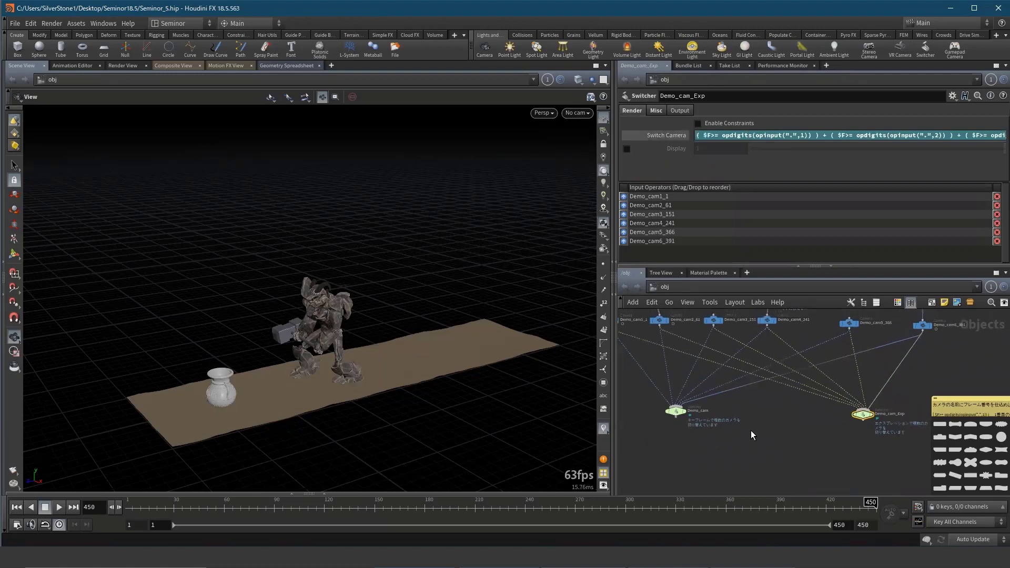
pyautogui.click(677, 411)
pyautogui.scroll(4, 794, 457)
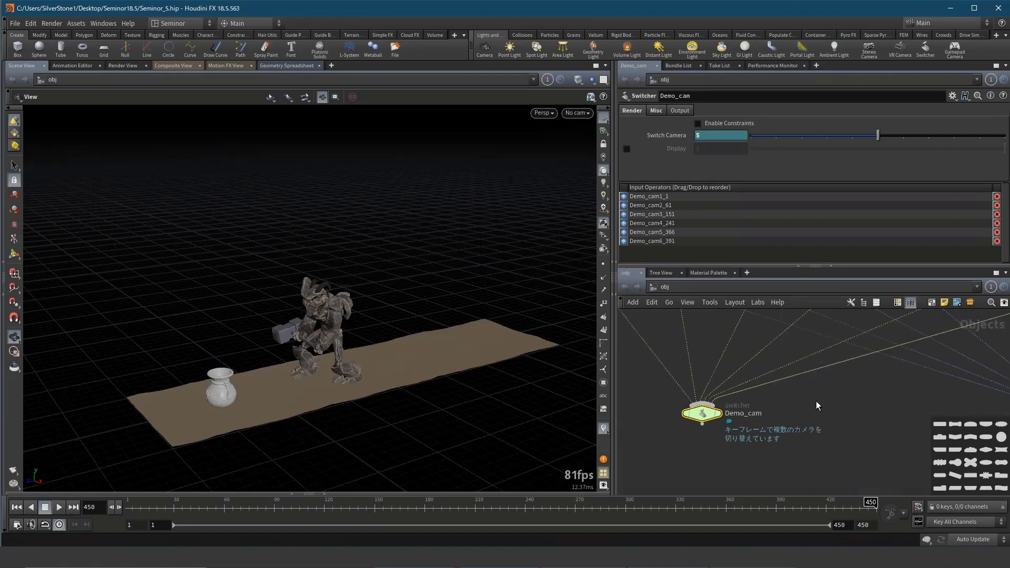
# Step: View through Demo_cam, play the shot, and check its final Switch Camera key at frame 391
pyautogui.moveTo(794, 399); pyautogui.dragTo(811, 406, button='middle')
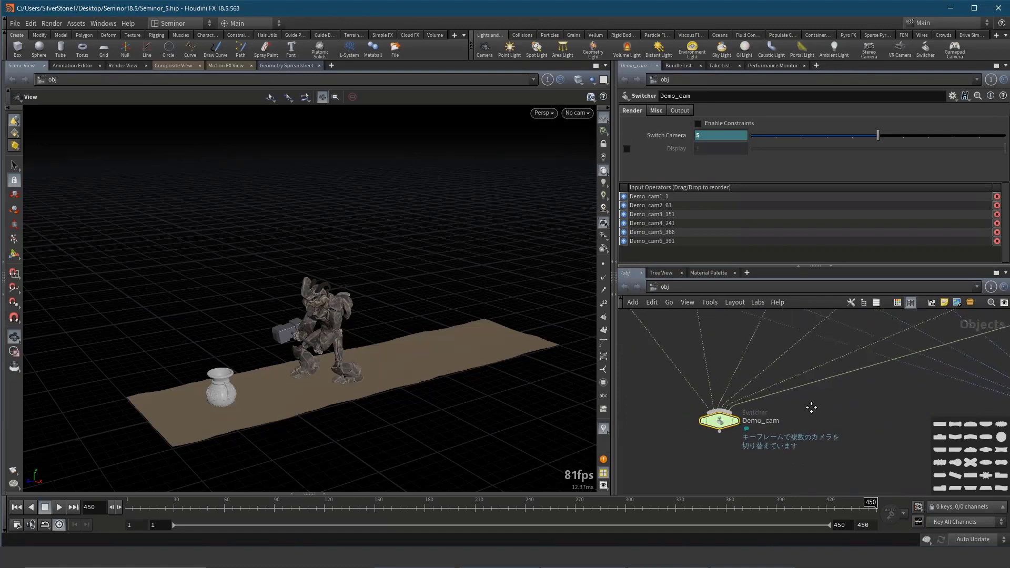
pyautogui.click(577, 113)
pyautogui.click(605, 167)
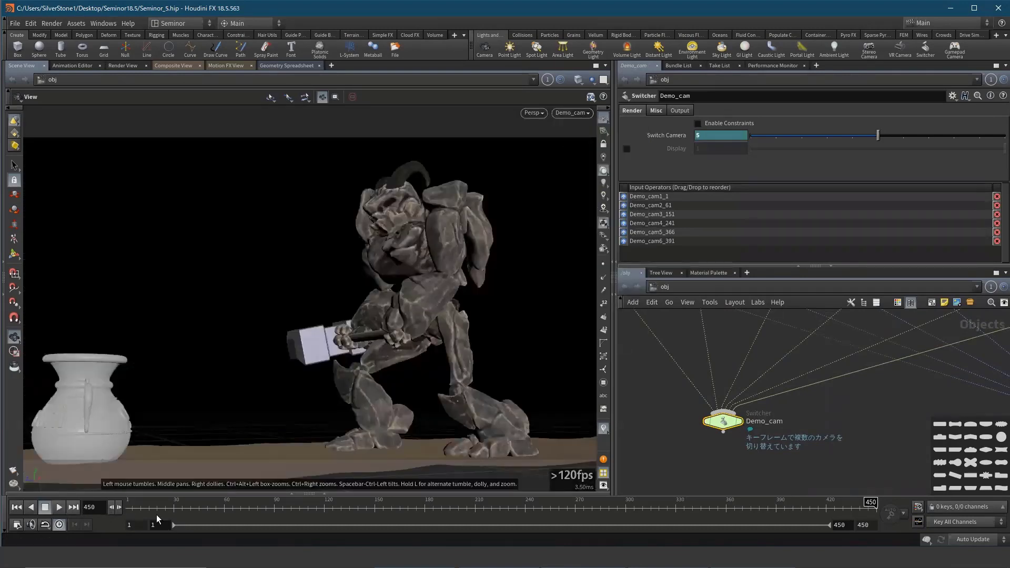
pyautogui.click(59, 507)
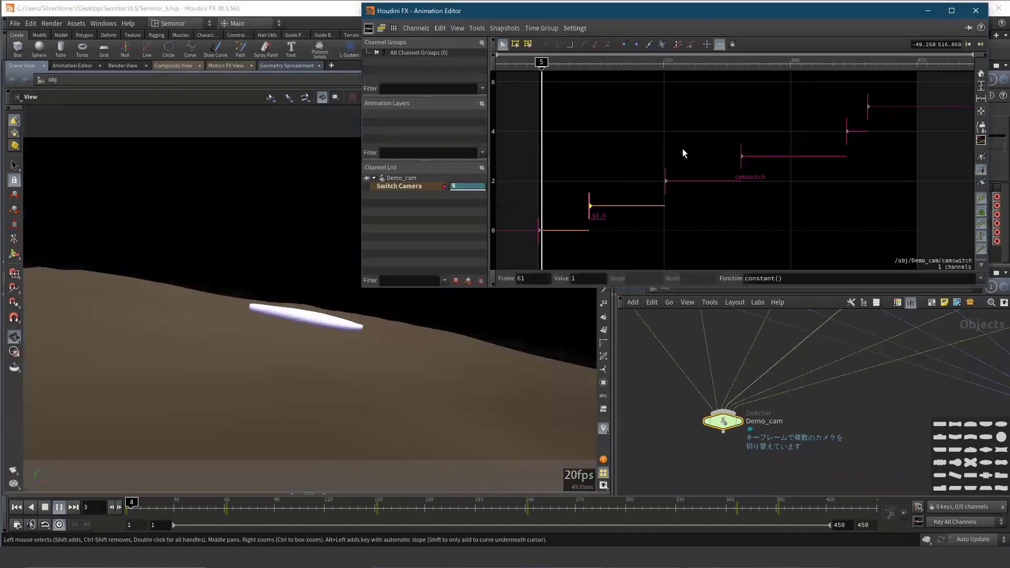
pyautogui.click(868, 108)
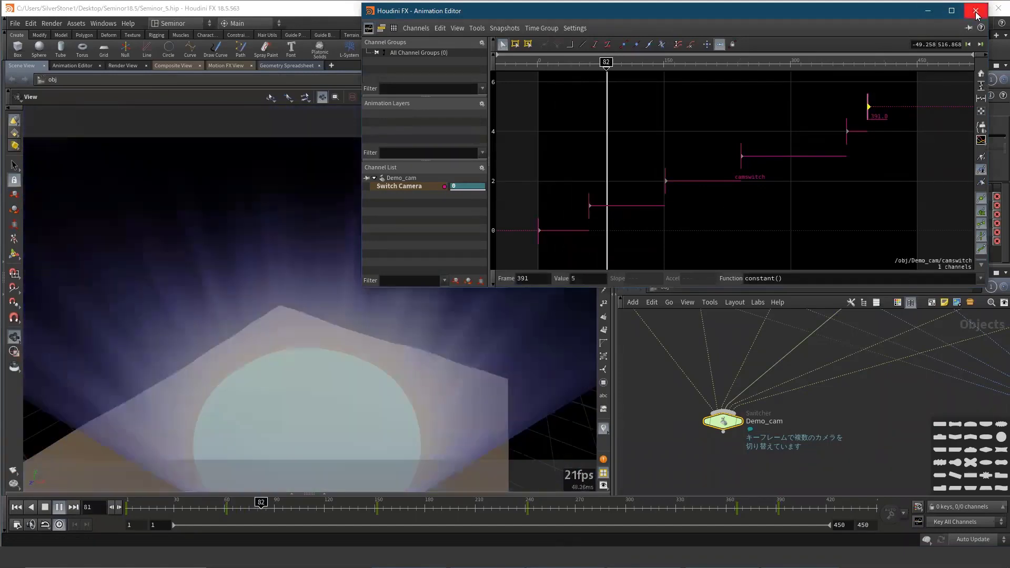
pyautogui.click(976, 10)
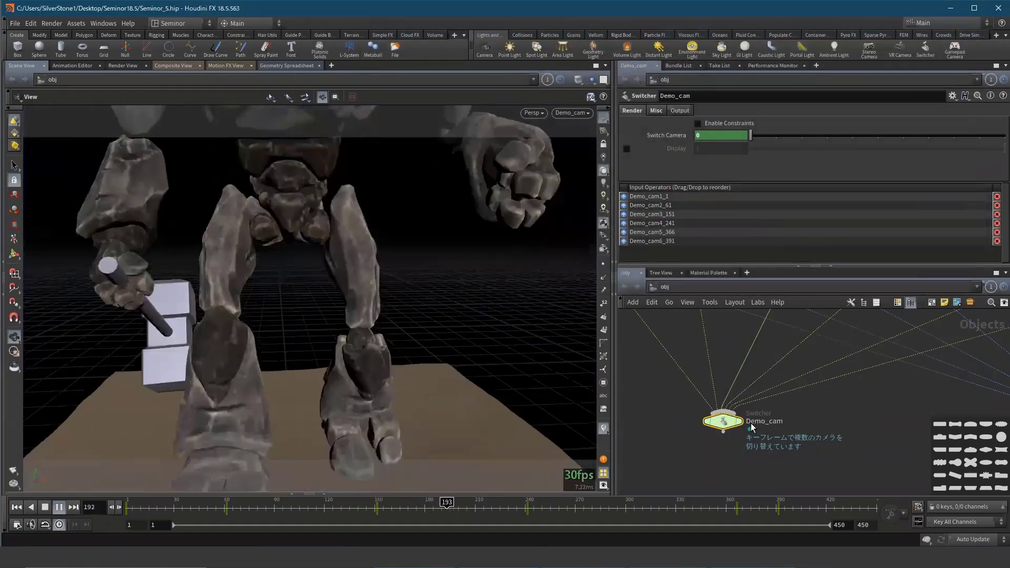
# Step: Stop playback and inspect the Demo_cam1_1 camera's settings
pyautogui.moveTo(771, 384); pyautogui.dragTo(778, 437, button='middle')
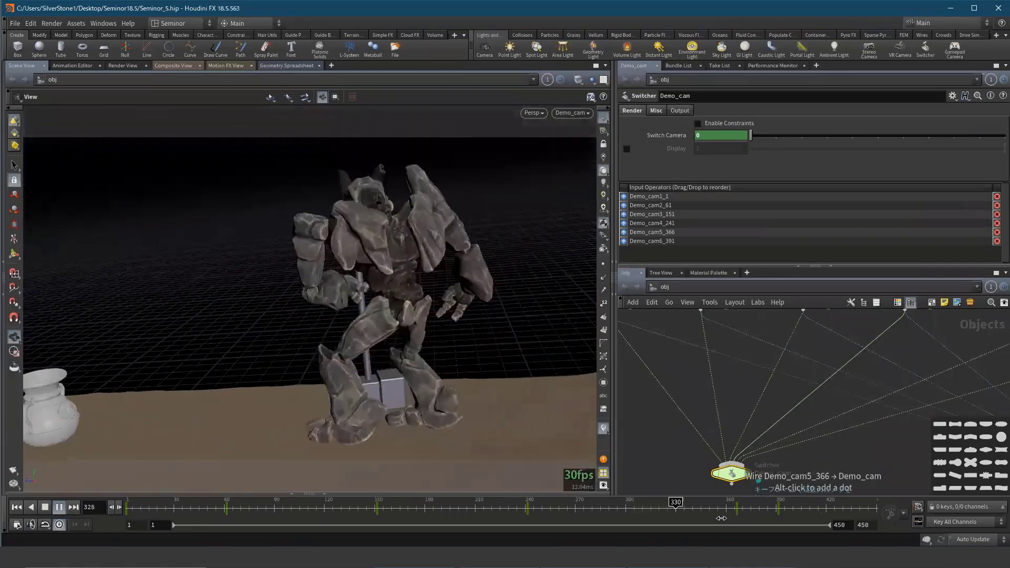
pyautogui.click(675, 508)
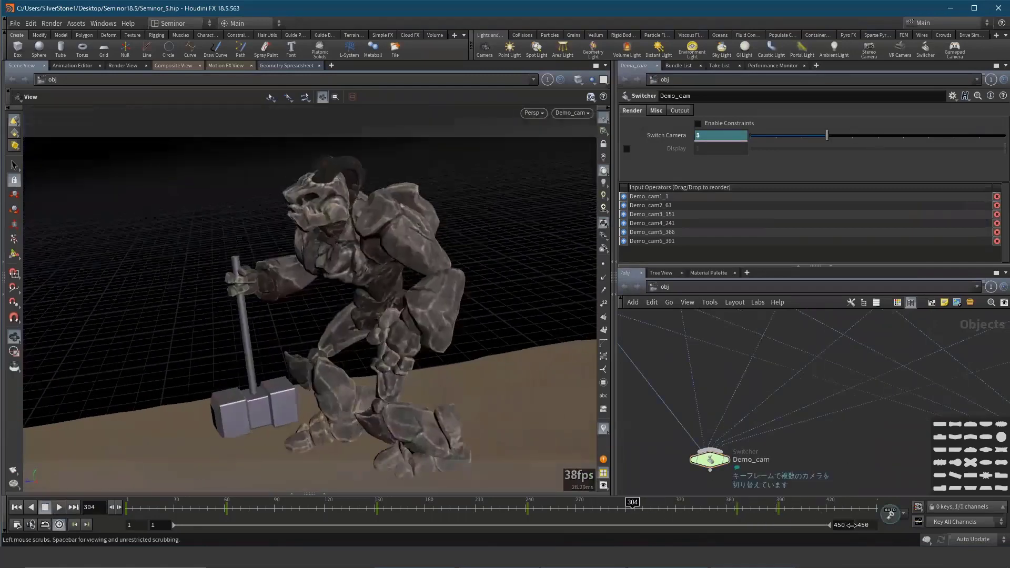
pyautogui.scroll(-3, 831, 453)
pyautogui.scroll(2, 707, 424)
pyautogui.scroll(2, 708, 423)
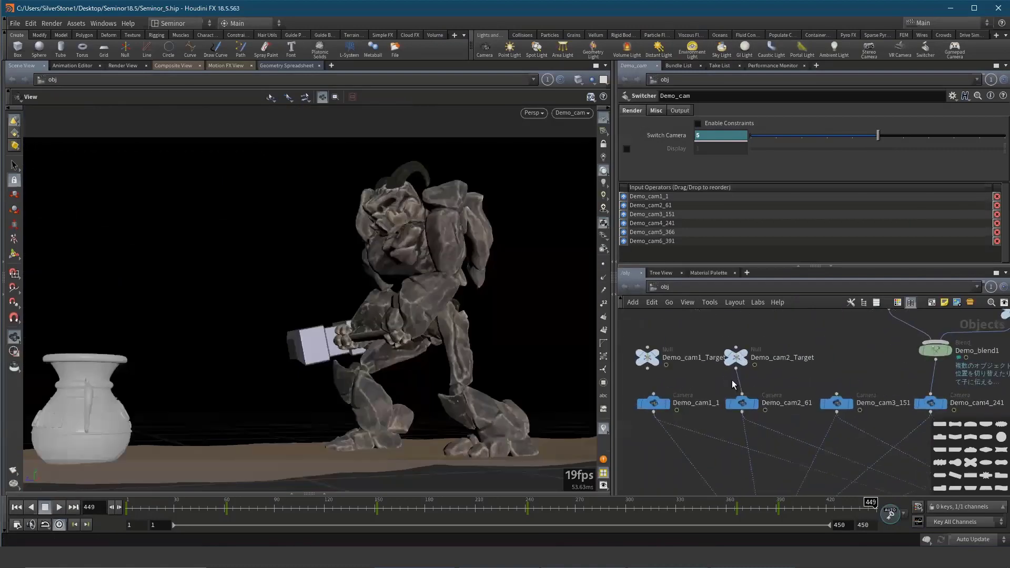
pyautogui.scroll(1, 708, 424)
pyautogui.click(655, 398)
pyautogui.scroll(-1, 737, 378)
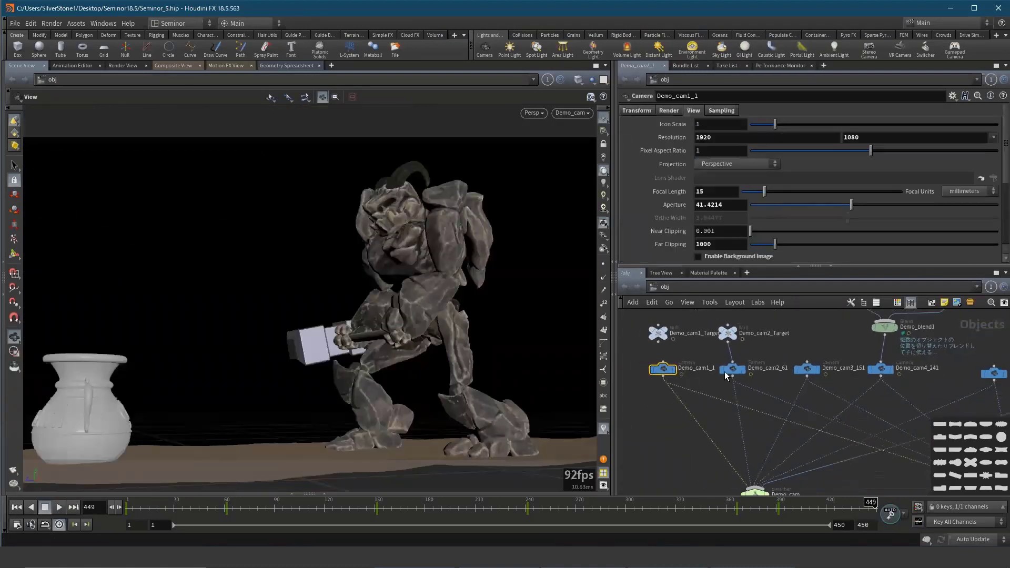
pyautogui.scroll(-1, 699, 399)
pyautogui.scroll(-2, 664, 421)
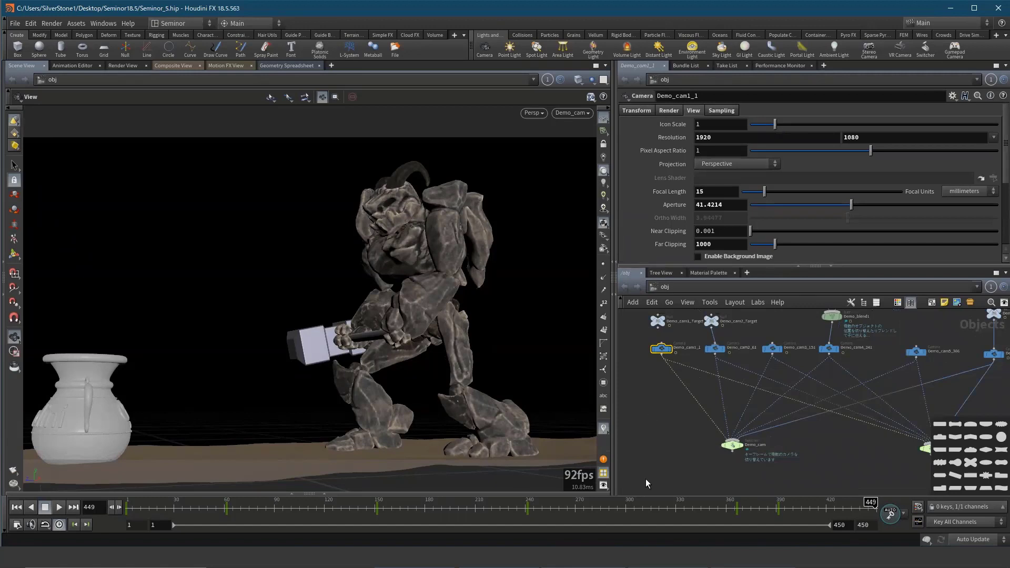
# Step: Recheck Demo_cam's Switch Camera curve, then pan the network to Demo_cam_Exp
pyautogui.click(732, 445)
pyautogui.scroll(2, 763, 452)
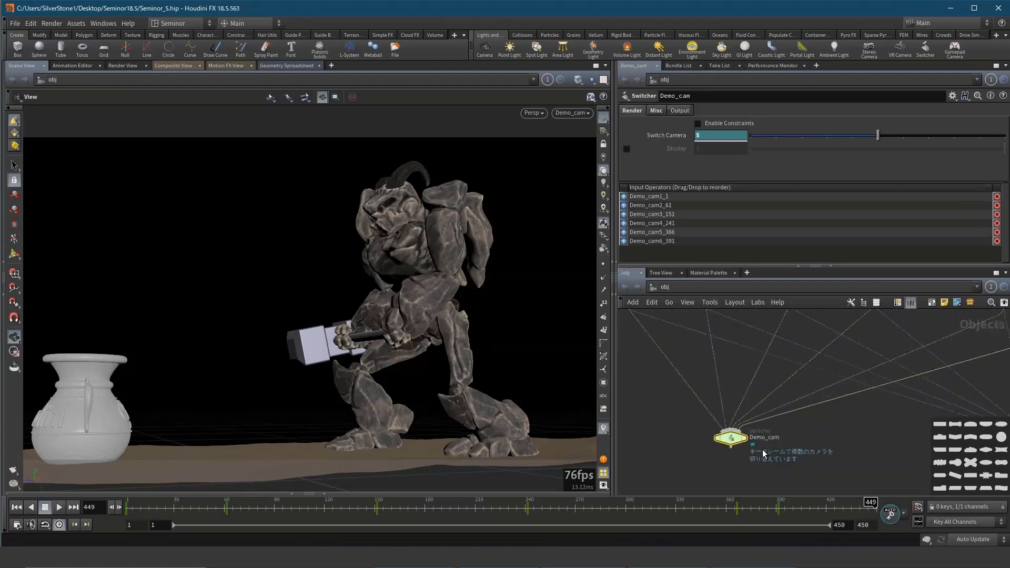
pyautogui.keyDown('shift'); pyautogui.click(673, 136); pyautogui.keyUp('shift')
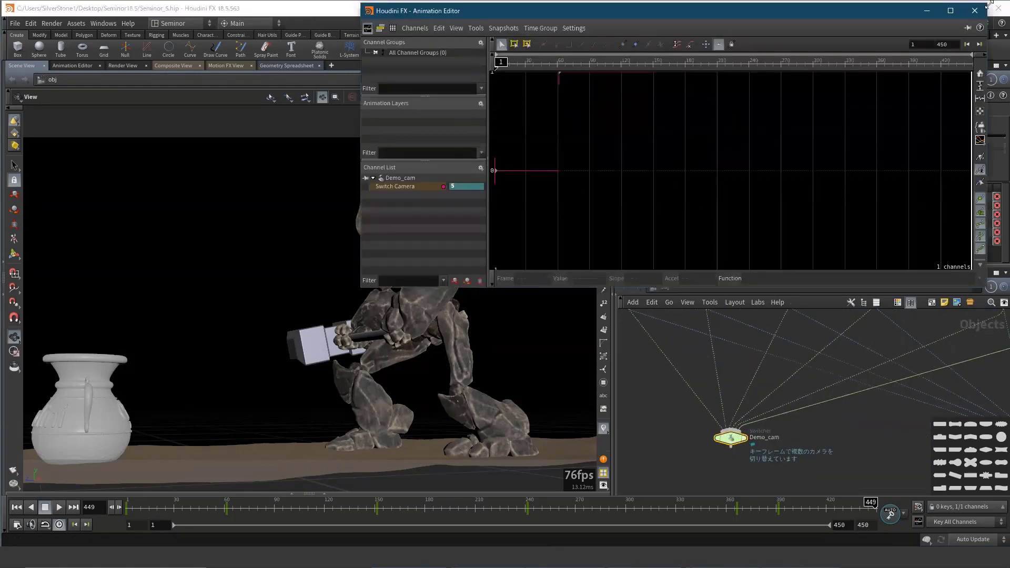
pyautogui.click(975, 11)
pyautogui.moveTo(947, 462); pyautogui.dragTo(803, 473, button='middle')
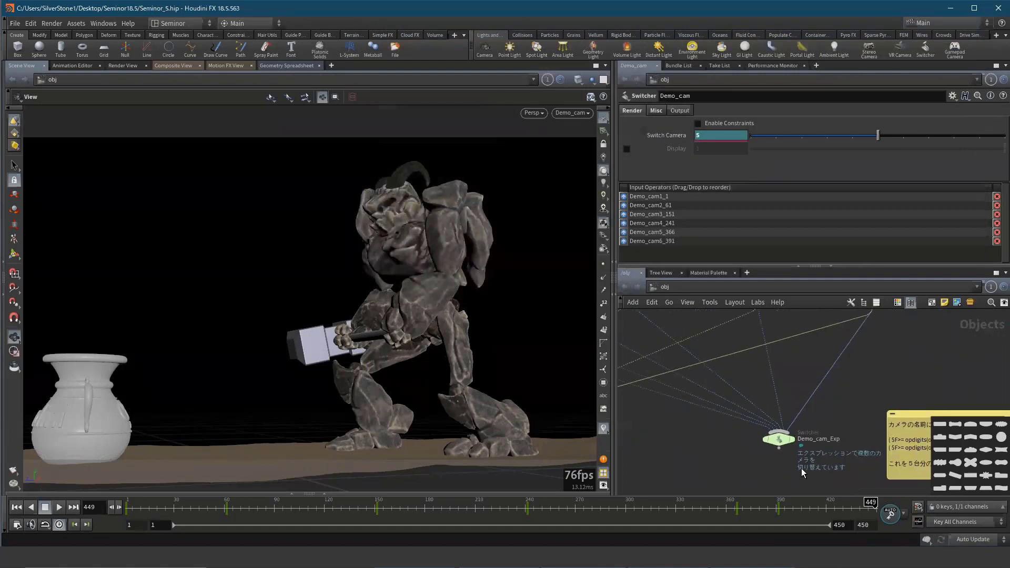
# Step: Select the Demo_cam_Exp switcher and look through it in the viewport
pyautogui.click(823, 436)
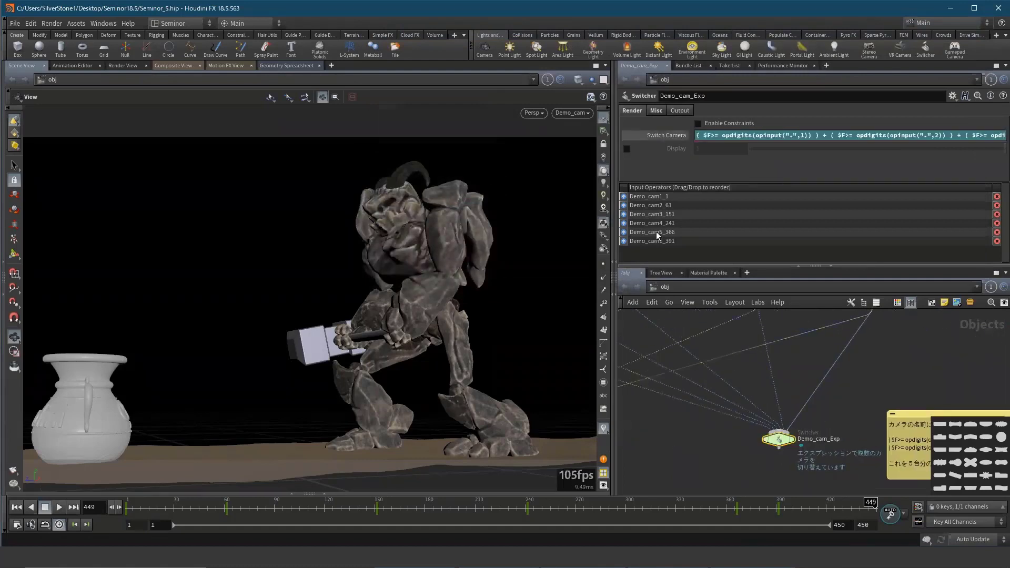
pyautogui.click(577, 113)
pyautogui.click(591, 236)
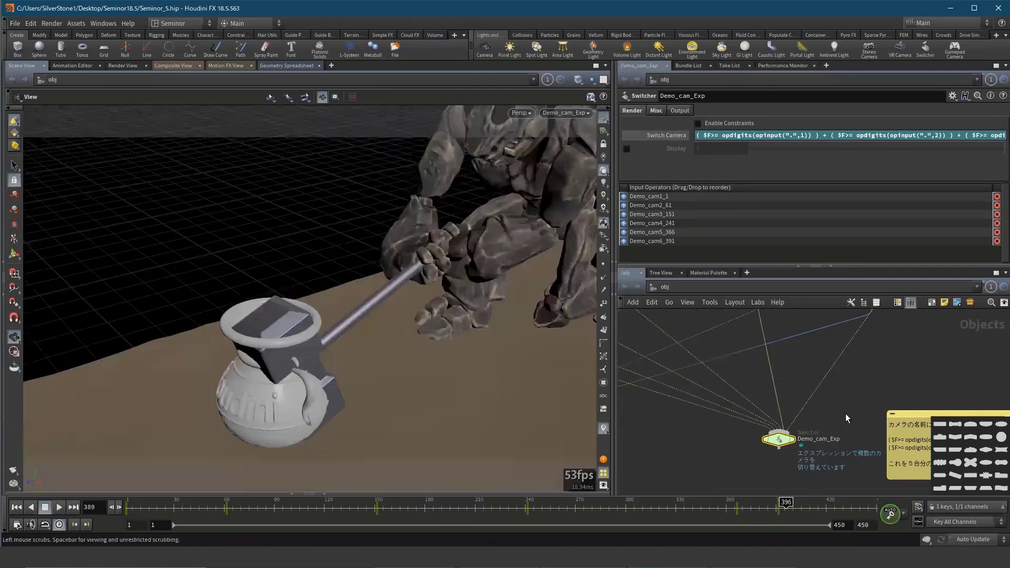
pyautogui.moveTo(829, 399); pyautogui.dragTo(628, 389, button='middle')
pyautogui.click(672, 135)
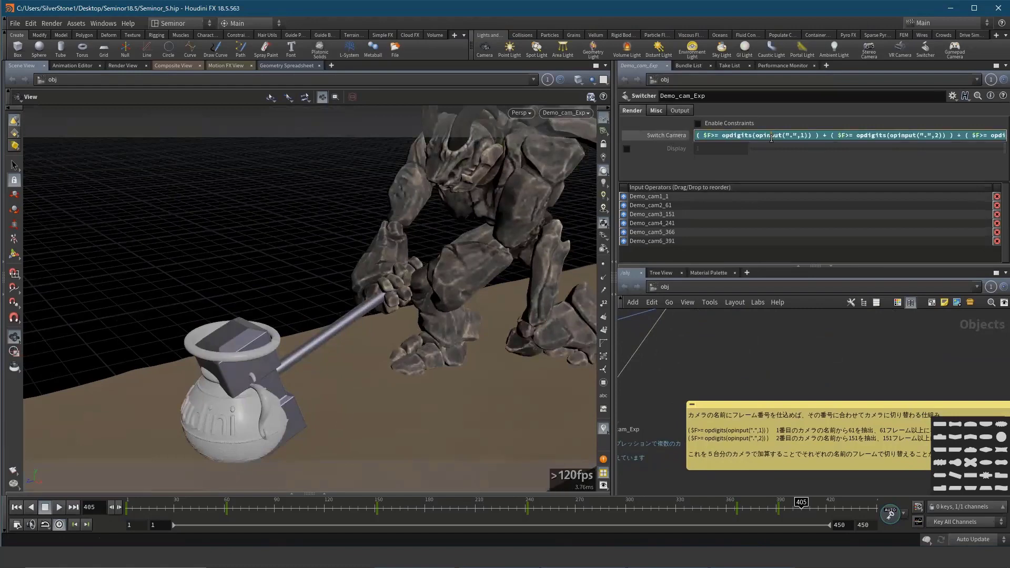
# Step: Open the Switch Camera expression with Alt+E and widen the editor to read it fully
pyautogui.hotkey('alt', 'e')
pyautogui.moveTo(758, 42); pyautogui.dragTo(334, 127)
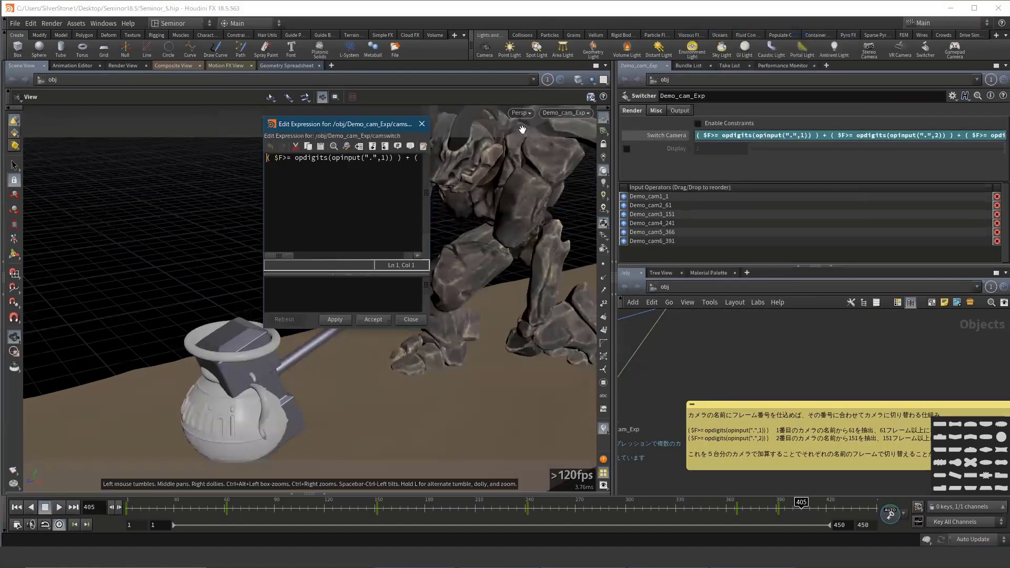
pyautogui.click(421, 125)
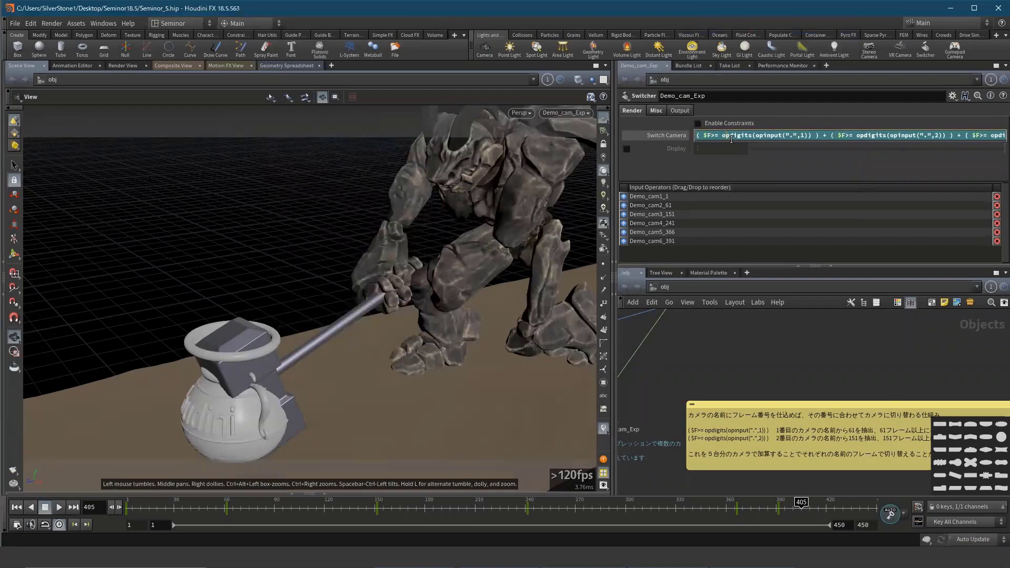
pyautogui.hotkey('alt', 'e')
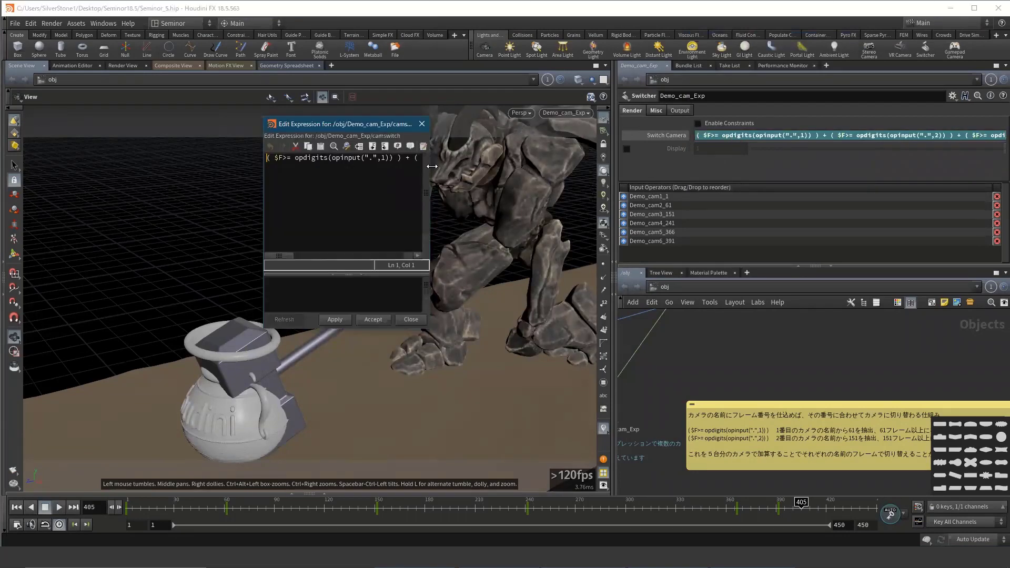
pyautogui.moveTo(432, 167); pyautogui.dragTo(916, 167)
pyautogui.moveTo(754, 130); pyautogui.dragTo(641, 133)
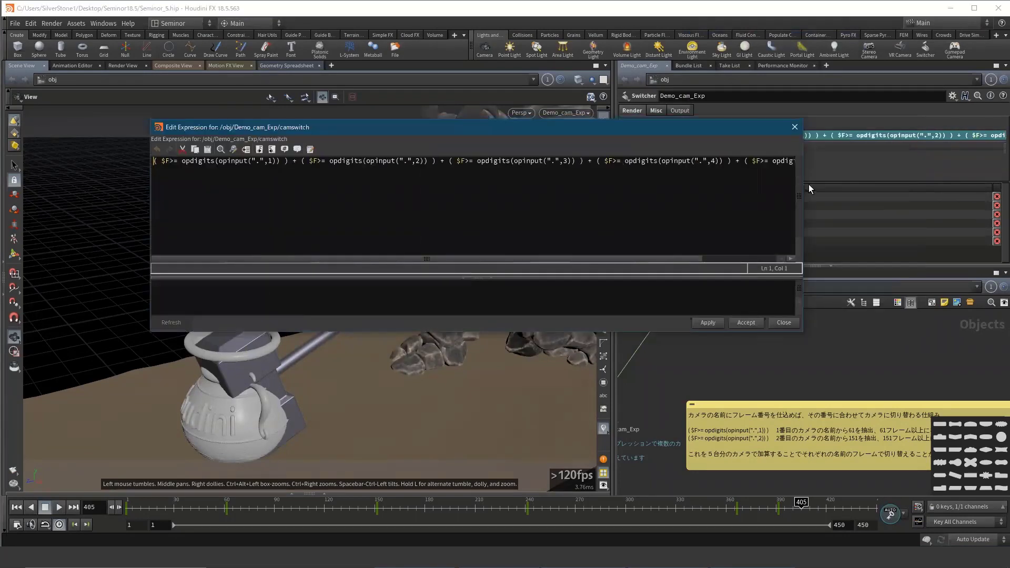
pyautogui.moveTo(804, 186); pyautogui.dragTo(964, 197)
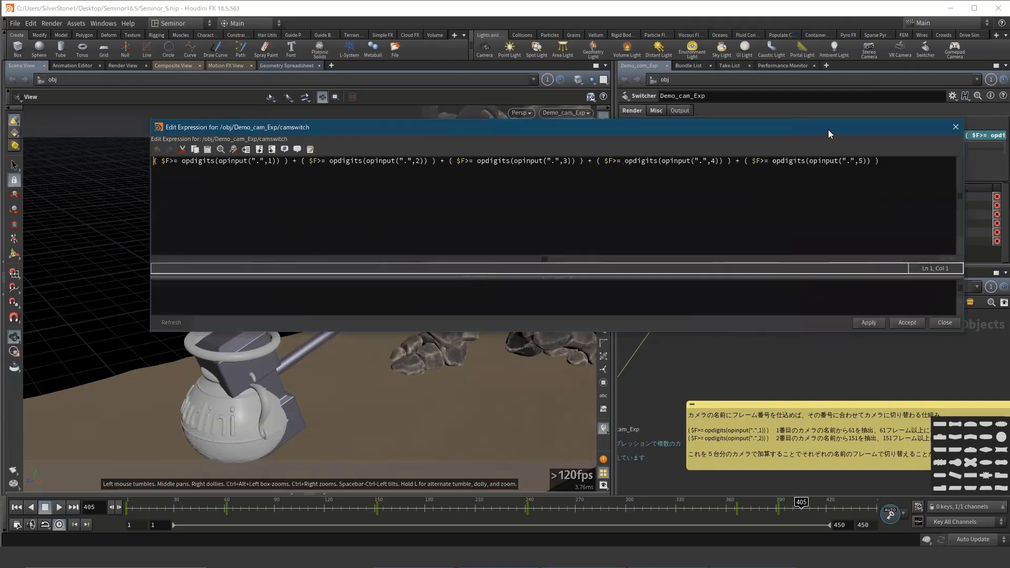
pyautogui.moveTo(824, 130); pyautogui.dragTo(751, 102)
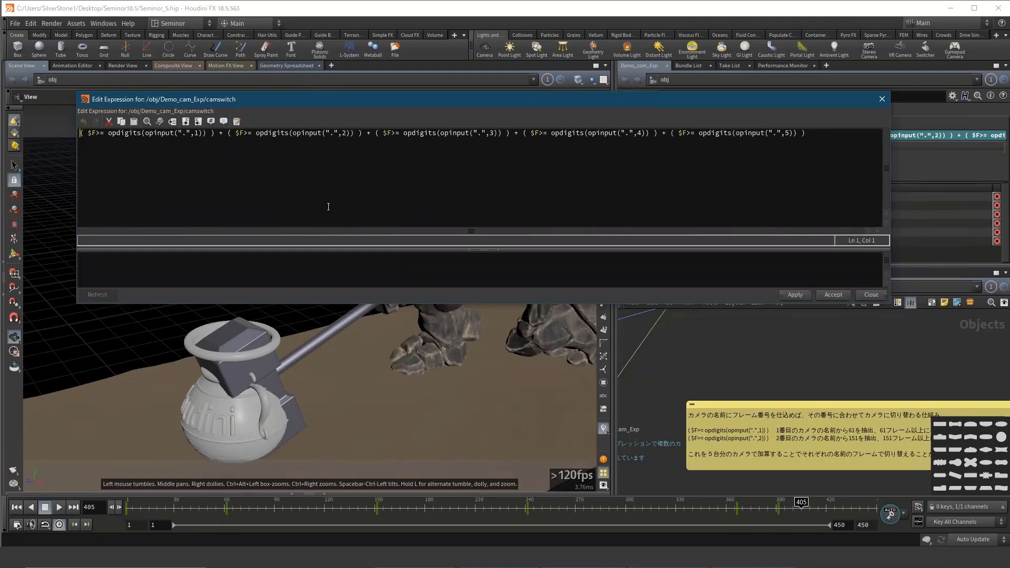
pyautogui.click(882, 99)
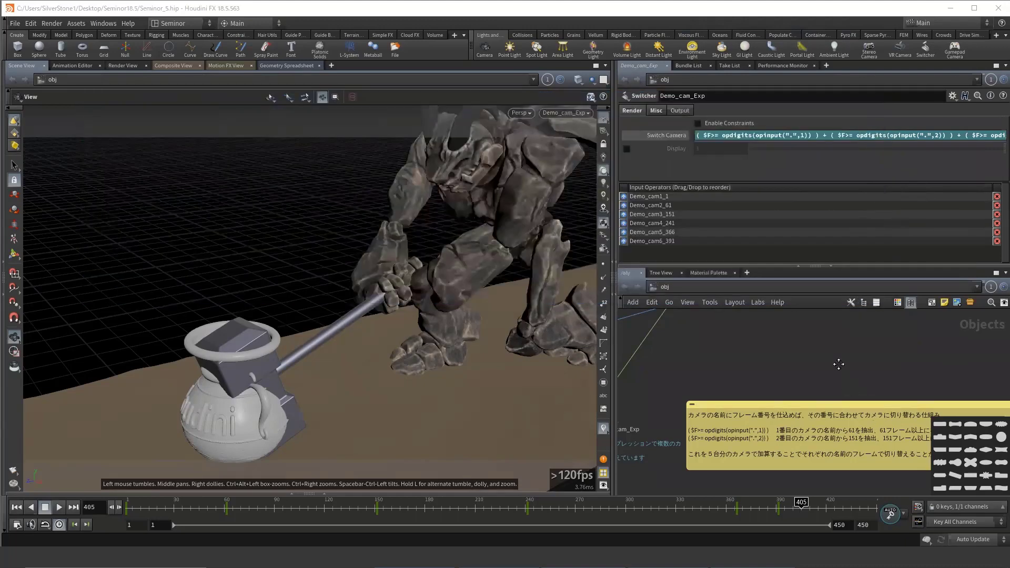
pyautogui.moveTo(838, 364); pyautogui.dragTo(821, 327, button='middle')
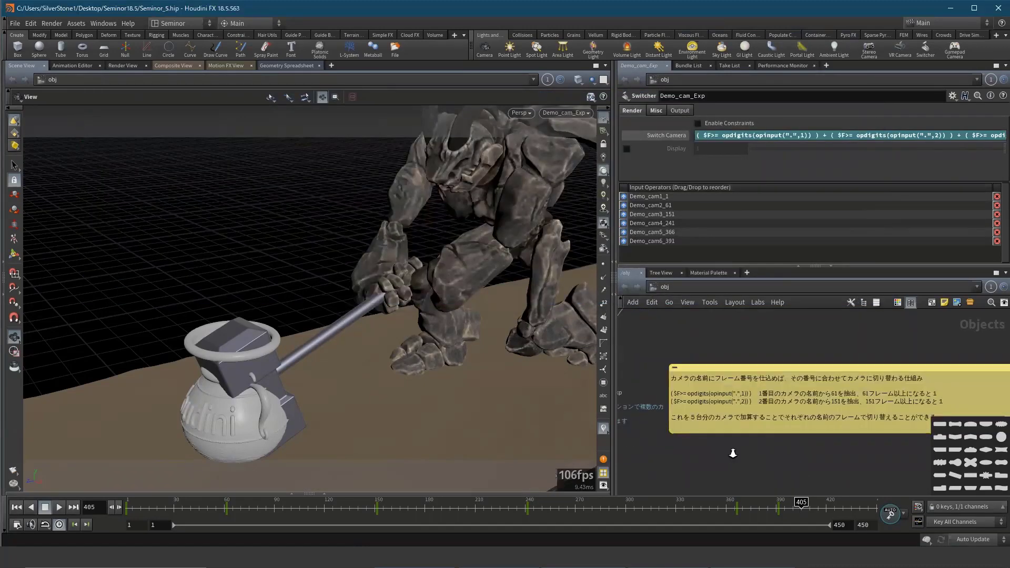
pyautogui.scroll(3, 726, 447)
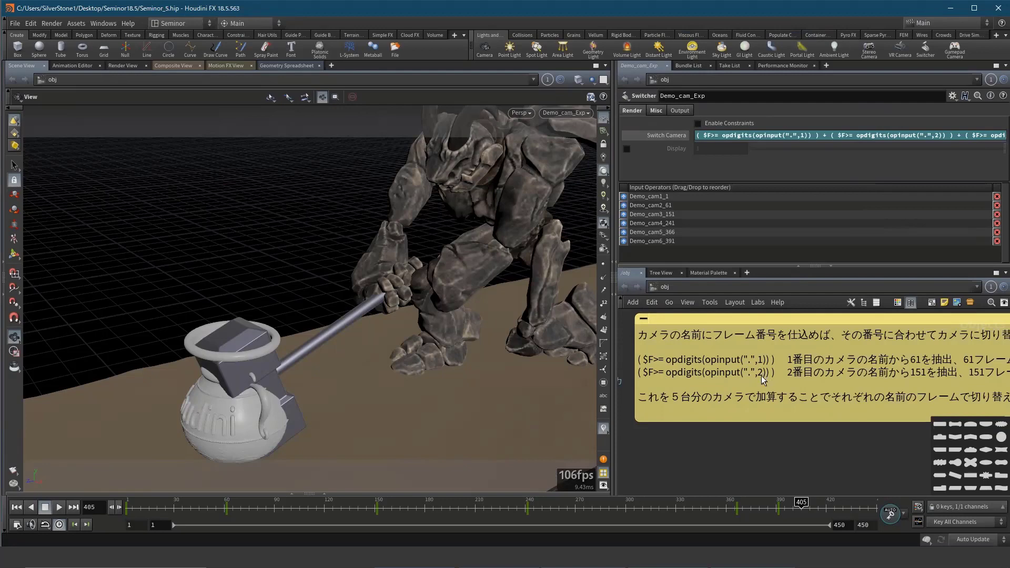
pyautogui.scroll(-2, 797, 448)
pyautogui.scroll(-2, 789, 431)
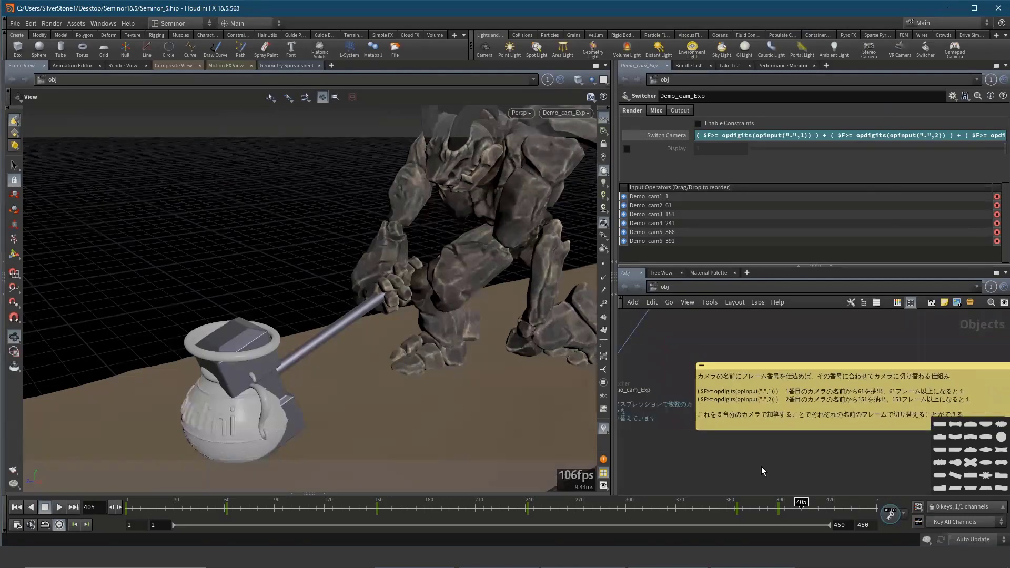
pyautogui.scroll(-2, 779, 410)
pyautogui.scroll(-2, 760, 377)
pyautogui.scroll(3, 761, 376)
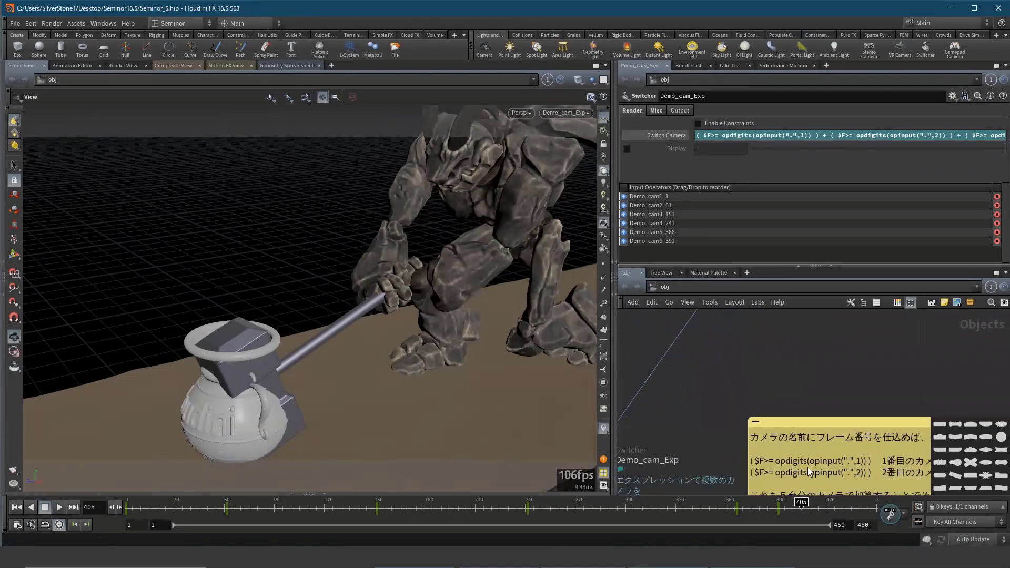
pyautogui.scroll(-3, 736, 370)
pyautogui.moveTo(684, 463); pyautogui.dragTo(668, 415, button='middle')
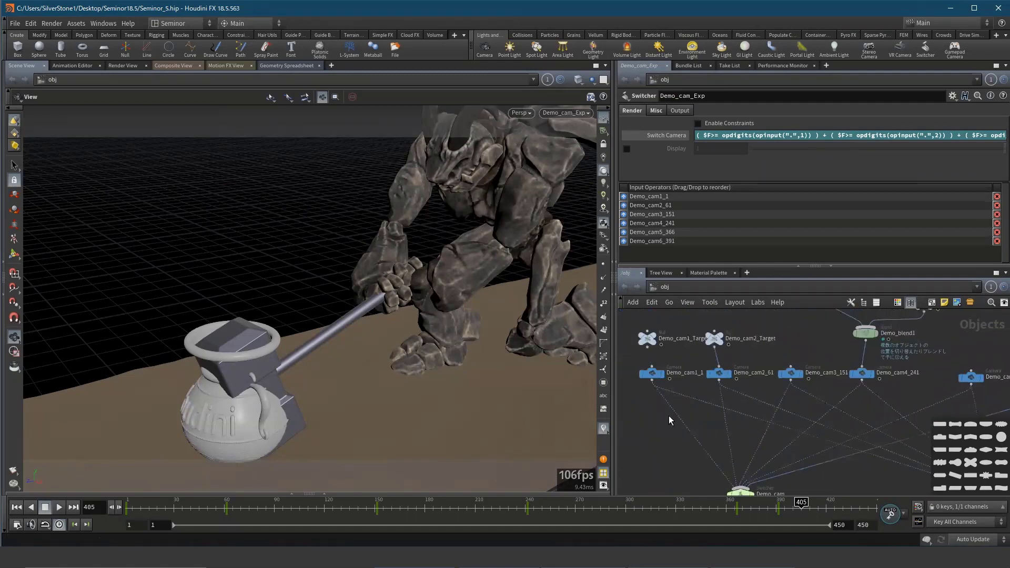
pyautogui.scroll(2, 664, 402)
pyautogui.click(743, 363)
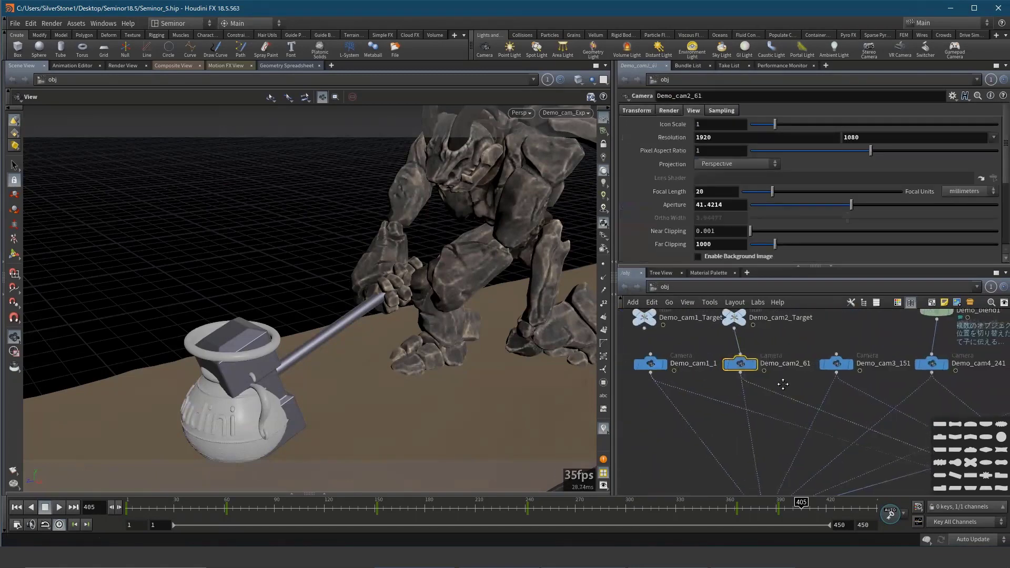
pyautogui.scroll(1, 802, 382)
pyautogui.scroll(1, 802, 381)
pyautogui.scroll(1, 828, 388)
pyautogui.scroll(1, 851, 388)
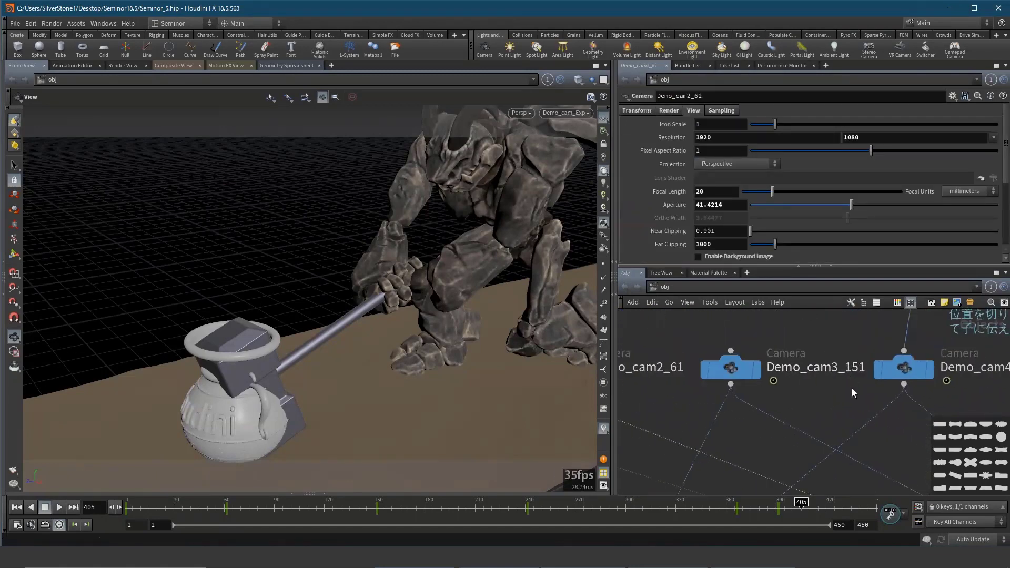
pyautogui.scroll(2, 917, 390)
pyautogui.moveTo(953, 380)
pyautogui.mouseDown(button='middle')
pyautogui.moveTo(883, 394)
pyautogui.moveTo(779, 383)
pyautogui.mouseUp(button='middle')
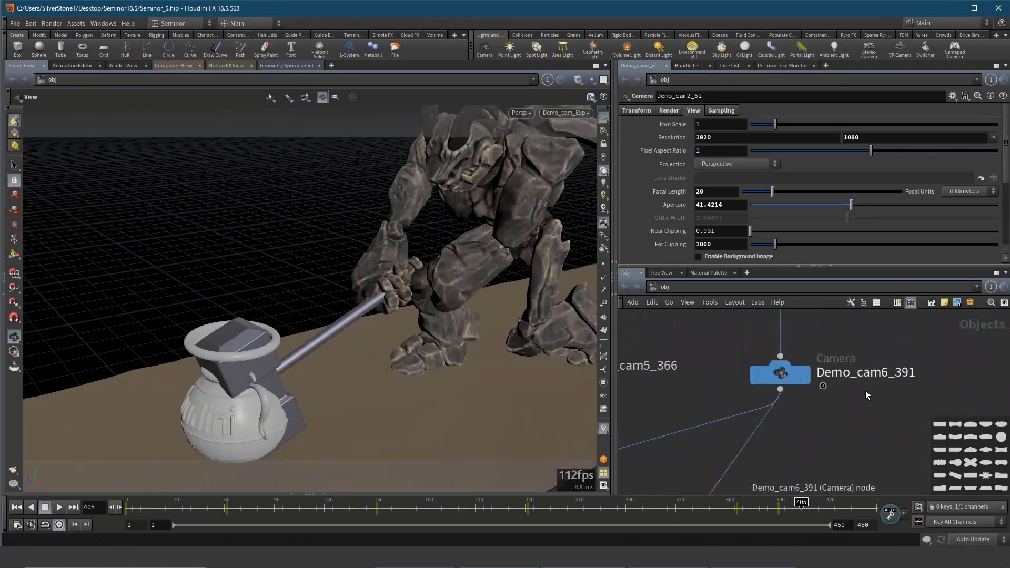
pyautogui.moveTo(866, 391); pyautogui.dragTo(919, 370, button='middle')
pyautogui.scroll(-1, 919, 369)
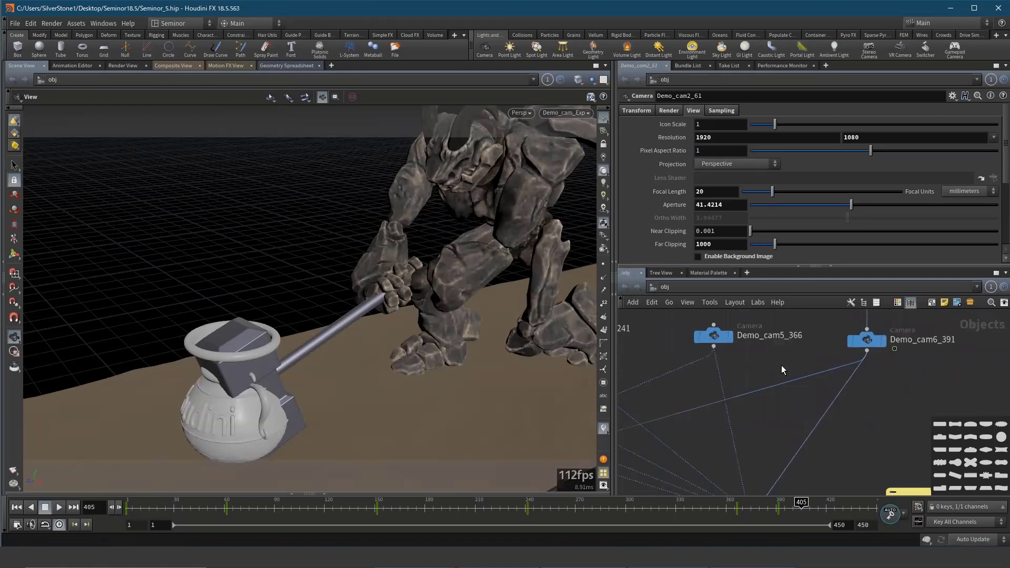
pyautogui.scroll(-2, 781, 368)
pyautogui.scroll(-2, 805, 376)
pyautogui.scroll(-2, 797, 421)
pyautogui.scroll(-1, 796, 441)
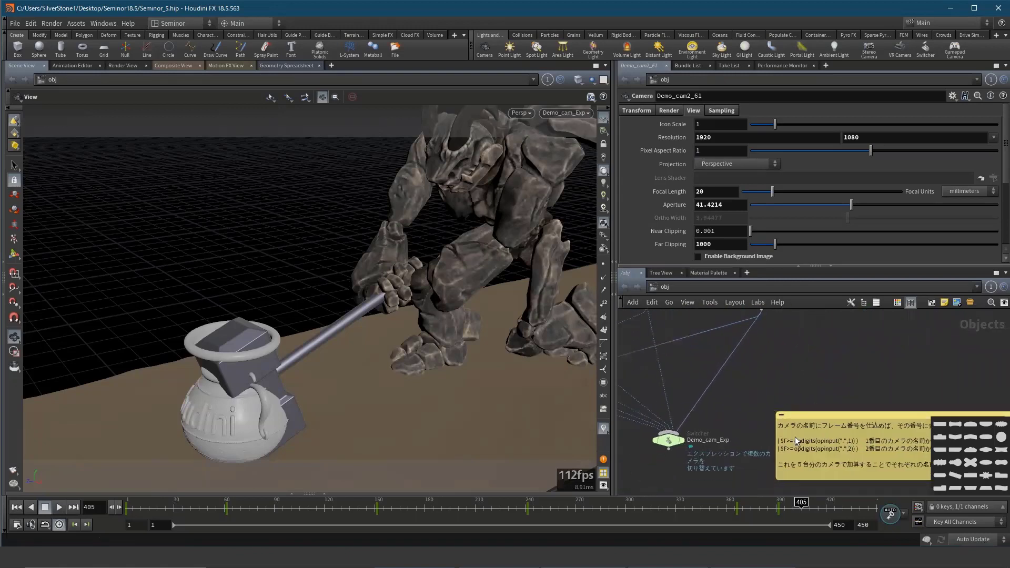
pyautogui.scroll(-1, 768, 447)
pyautogui.hscroll(2, 782, 427)
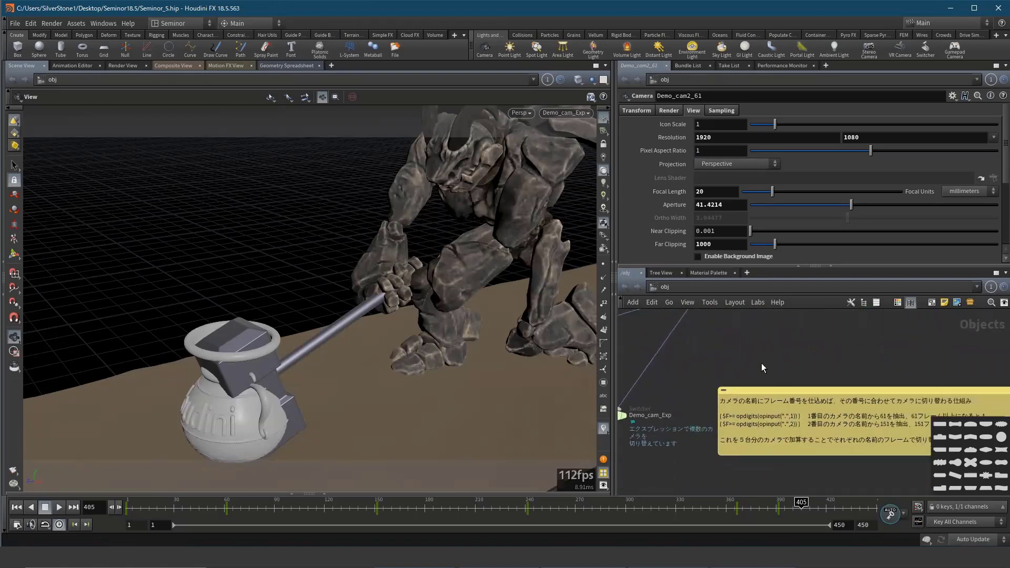
pyautogui.scroll(3, 751, 440)
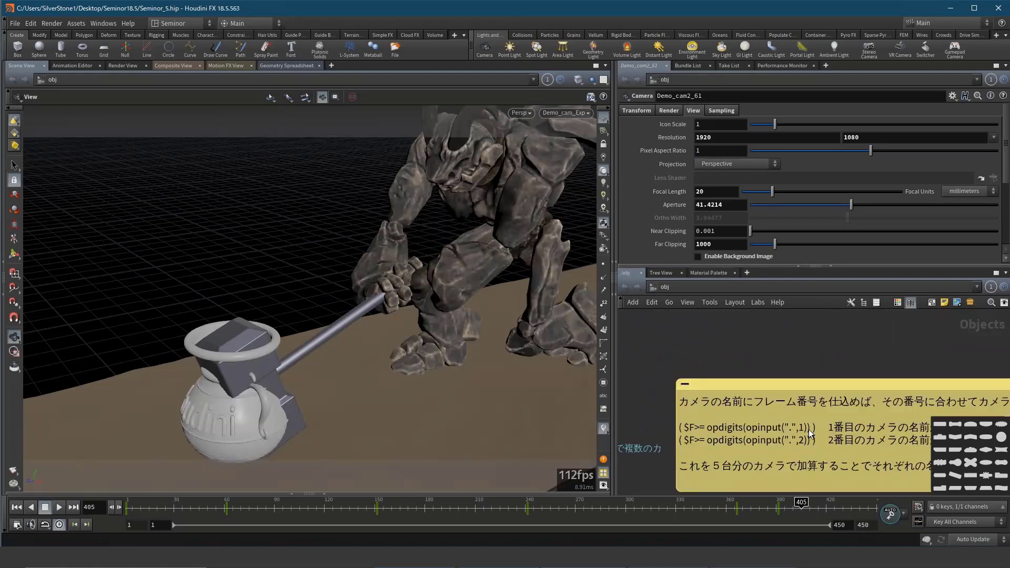
pyautogui.scroll(2, 742, 397)
pyautogui.scroll(2, 749, 400)
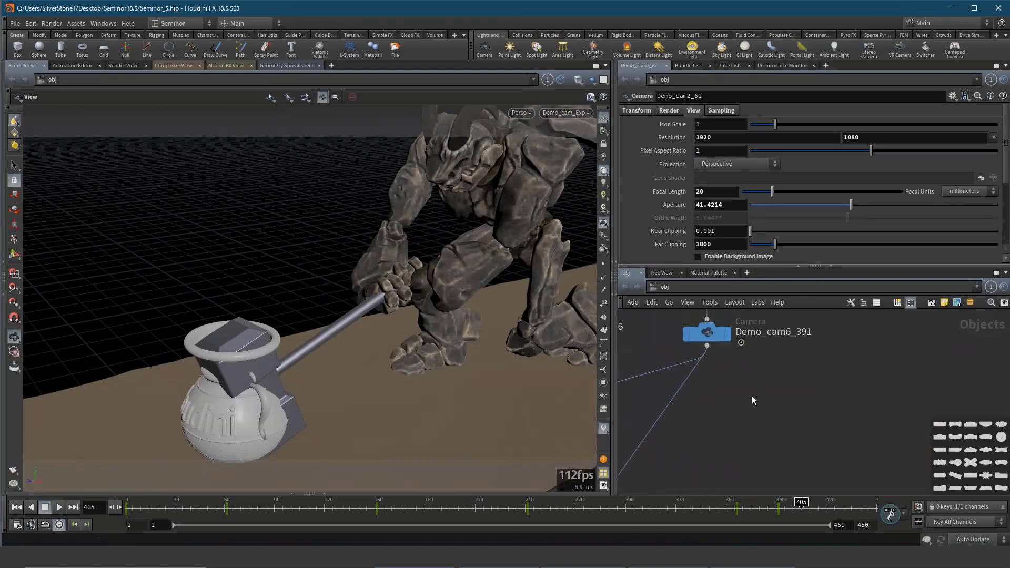
pyautogui.scroll(-2, 815, 447)
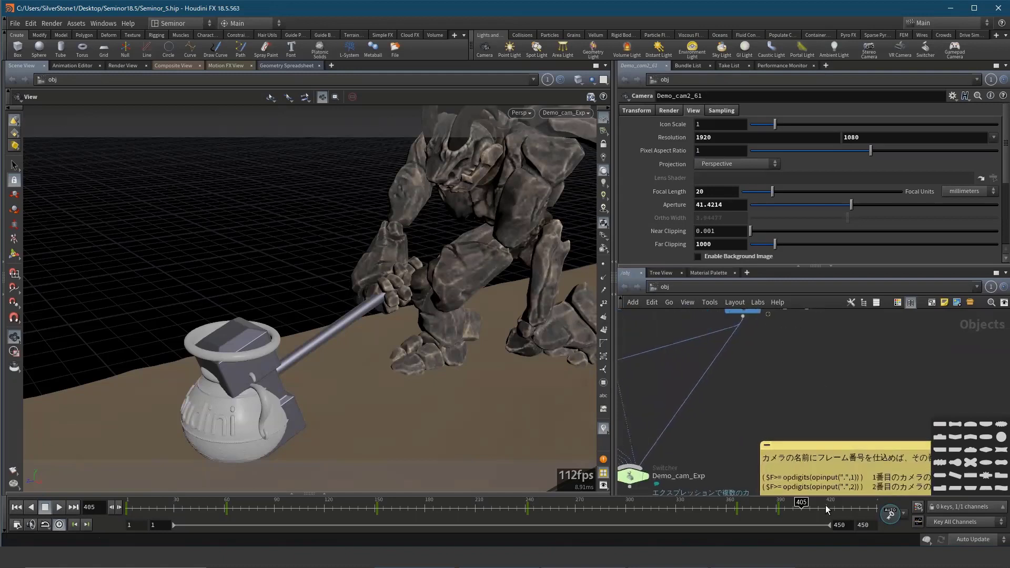
pyautogui.scroll(2, 789, 405)
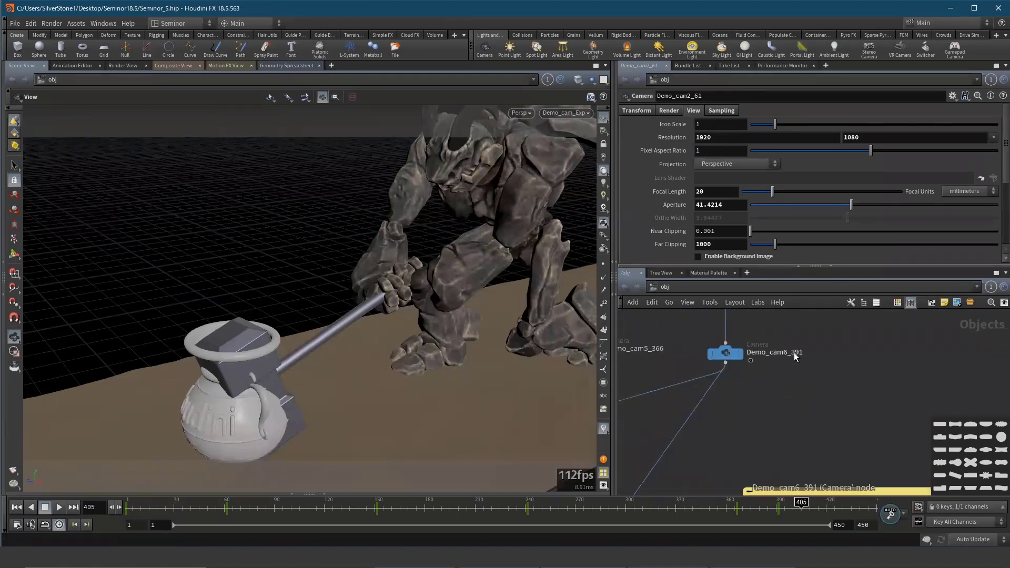
pyautogui.scroll(-2, 810, 405)
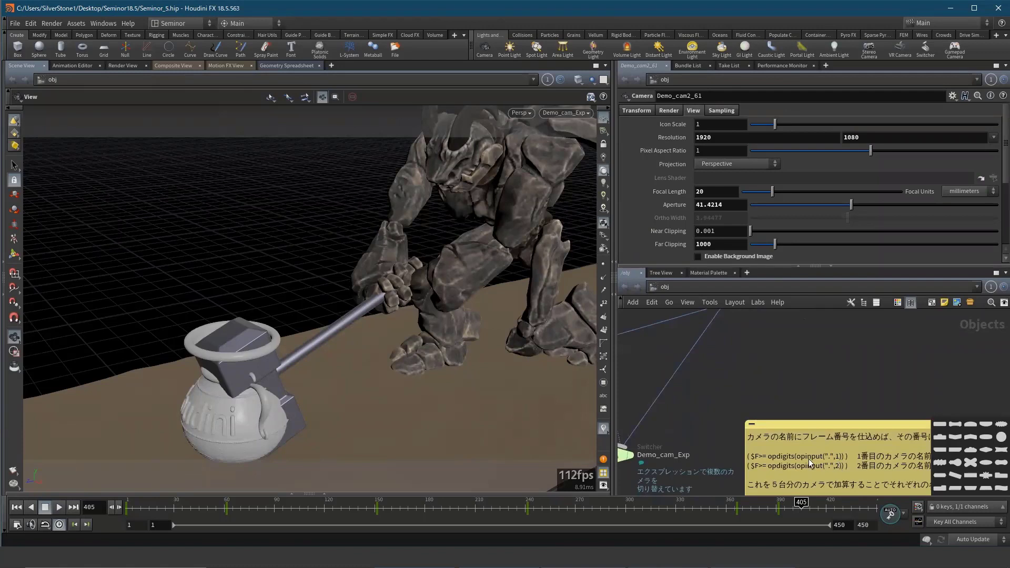
pyautogui.moveTo(623, 445); pyautogui.dragTo(715, 442, button='middle')
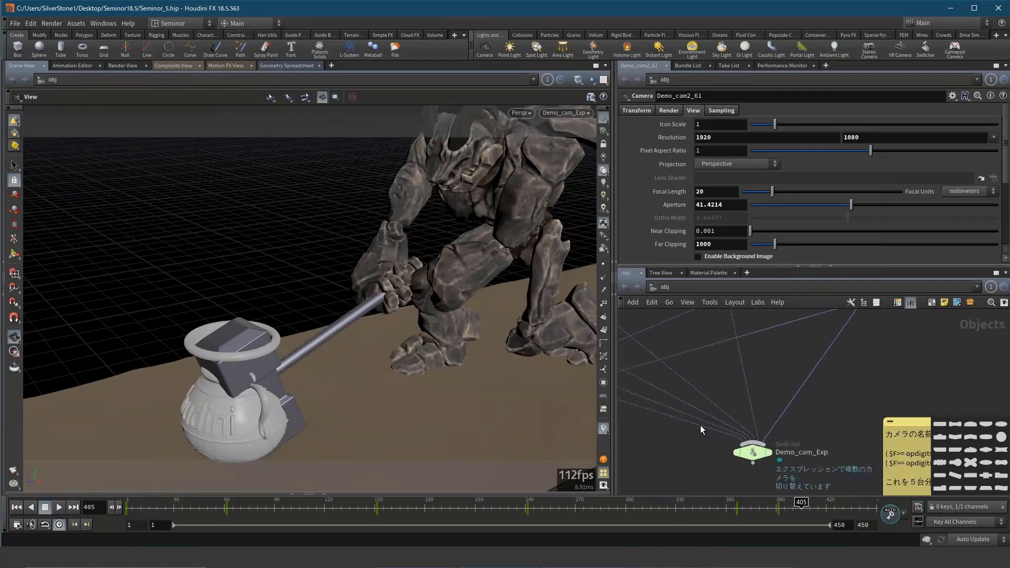
pyautogui.moveTo(701, 430); pyautogui.dragTo(790, 426, button='middle')
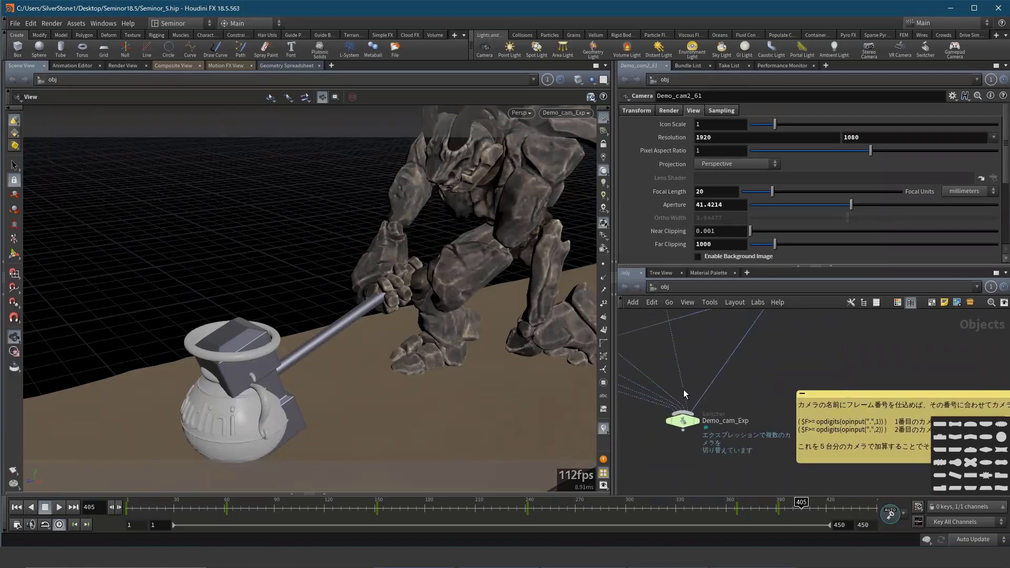
pyautogui.moveTo(825, 428); pyautogui.dragTo(731, 468, button='middle')
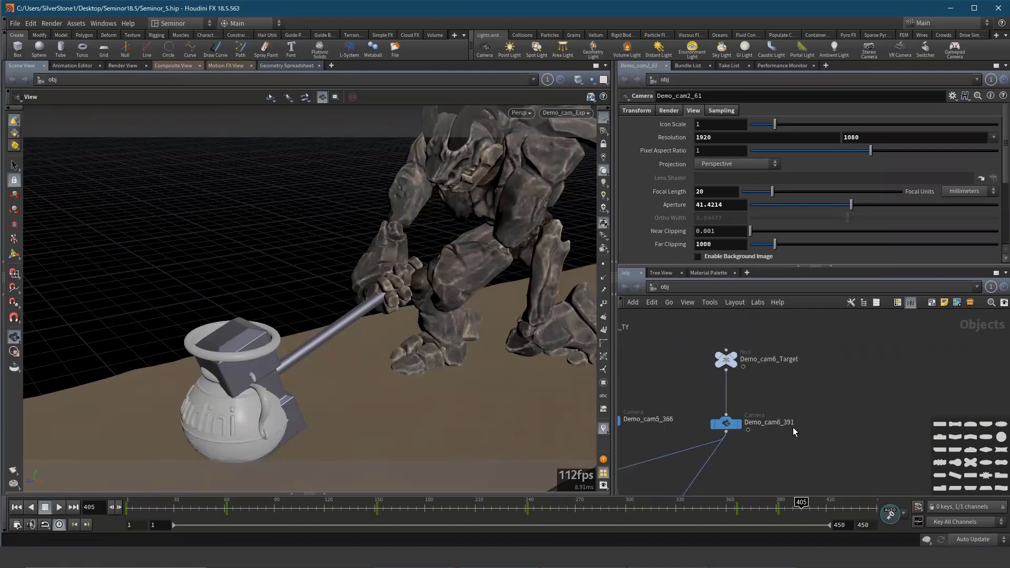
pyautogui.moveTo(779, 446)
pyautogui.mouseDown(button='middle')
pyautogui.moveTo(904, 401)
pyautogui.moveTo(866, 388)
pyautogui.mouseUp(button='middle')
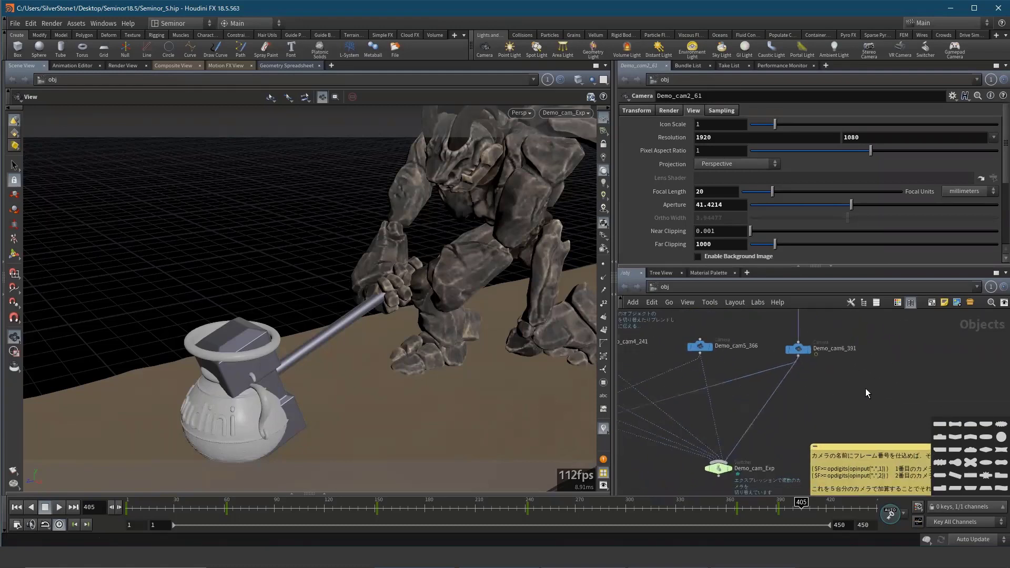
pyautogui.moveTo(731, 432); pyautogui.dragTo(759, 356, button='middle')
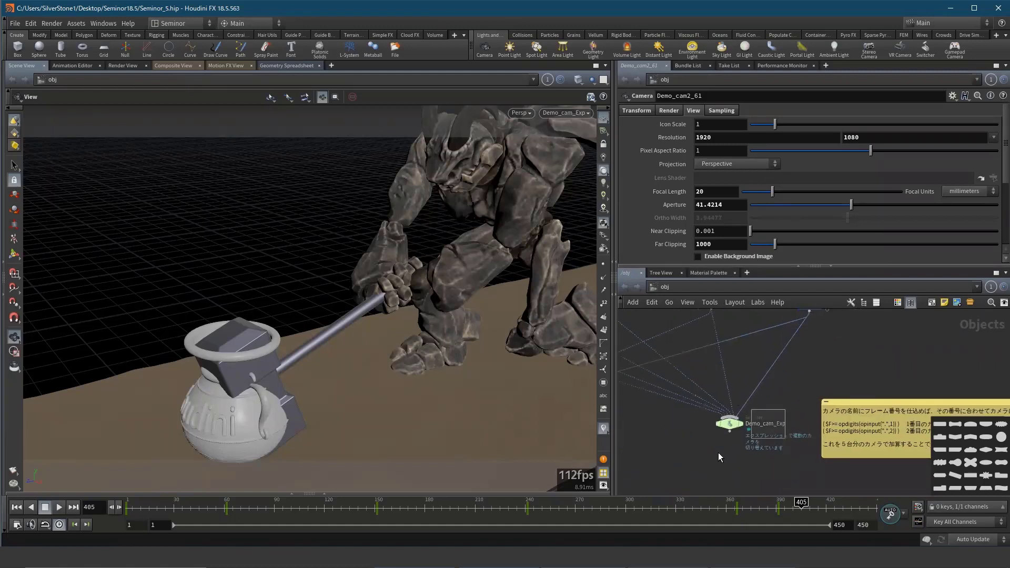
pyautogui.click(729, 423)
# Step: Zoom out on Demo_cam_Exp's Switch Camera curve in the graph, then close it
pyautogui.keyDown('shift'); pyautogui.click(677, 132); pyautogui.keyUp('shift')
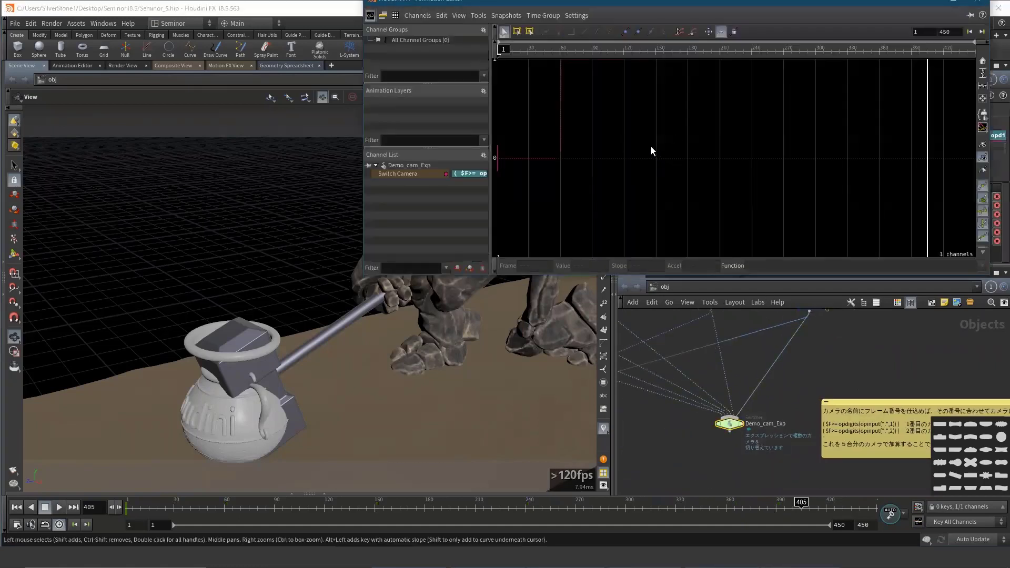
pyautogui.moveTo(662, 118)
pyautogui.mouseDown(button='right')
pyautogui.moveTo(638, 199)
pyautogui.moveTo(656, 168)
pyautogui.moveTo(669, 218)
pyautogui.moveTo(661, 219)
pyautogui.mouseUp(button='right')
pyautogui.press('Escape')
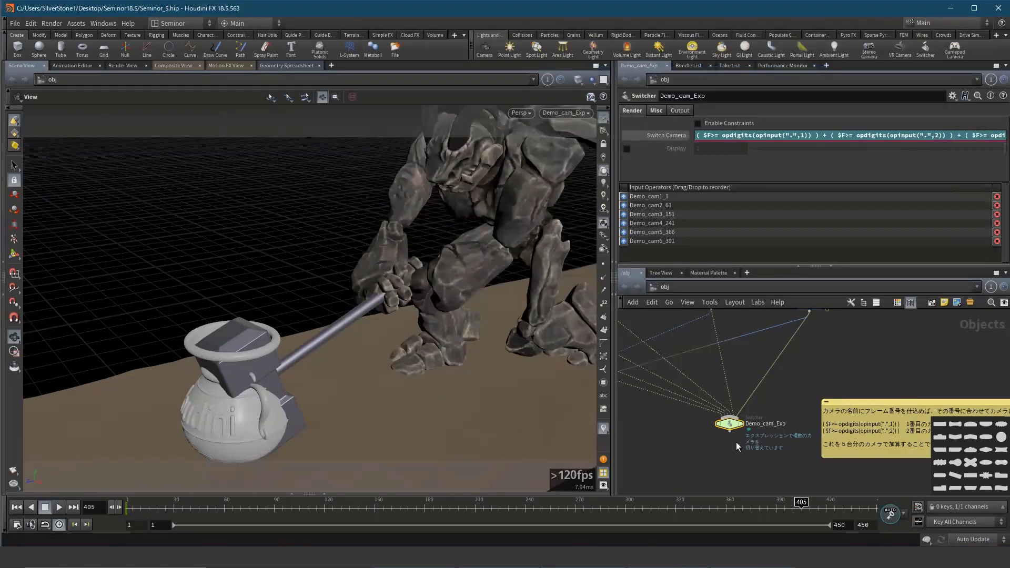
pyautogui.scroll(-2, 742, 455)
pyautogui.scroll(4, 794, 451)
pyautogui.scroll(-3, 804, 438)
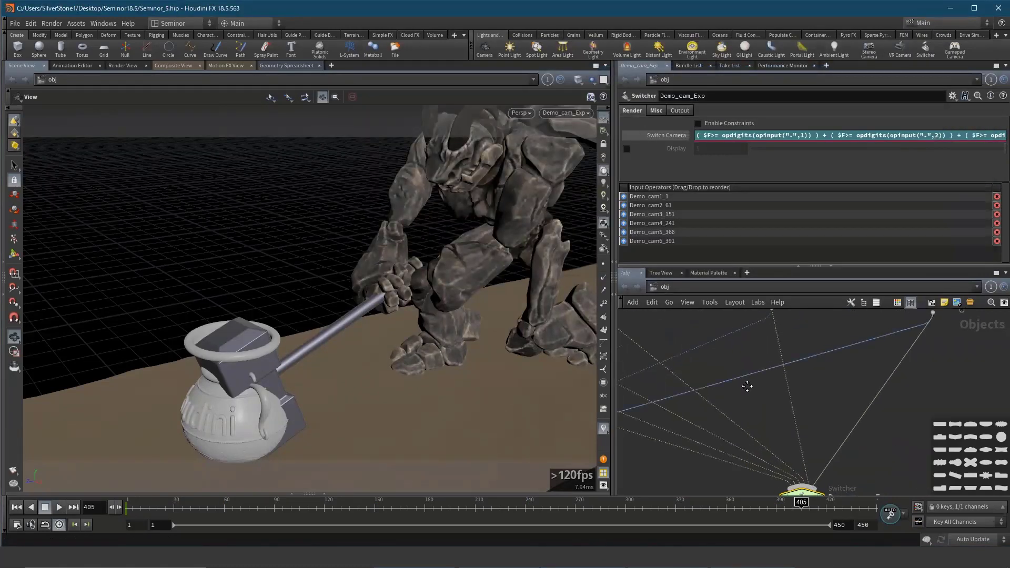
pyautogui.scroll(3, 822, 423)
# Step: Compare the settings of cameras Demo_cam5_366, Demo_cam4_241, Demo_cam2_61 and Demo_cam3_151
pyautogui.click(819, 404)
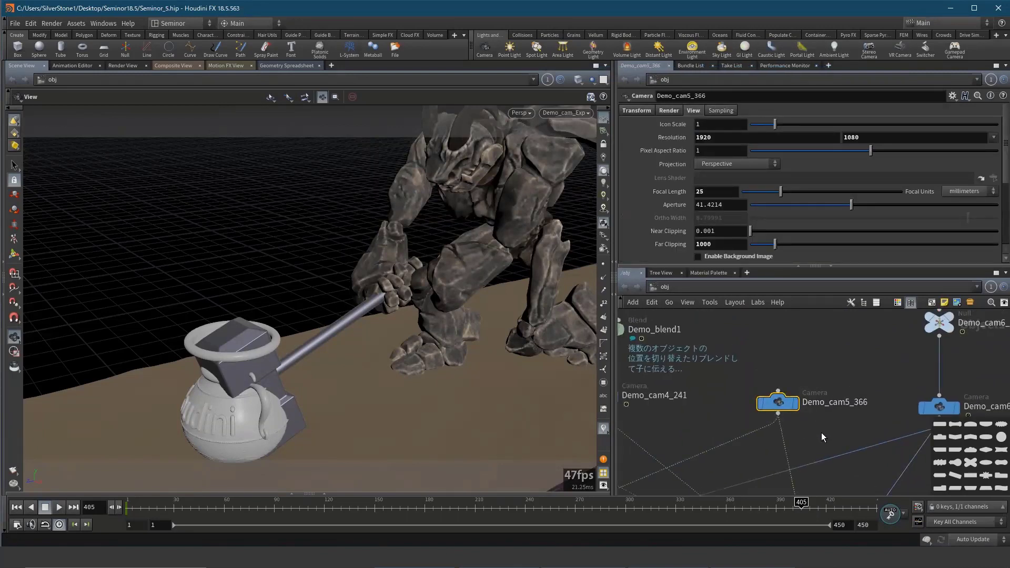
pyautogui.scroll(-3, 784, 429)
pyautogui.scroll(2, 743, 424)
pyautogui.click(731, 393)
pyautogui.scroll(-3, 834, 403)
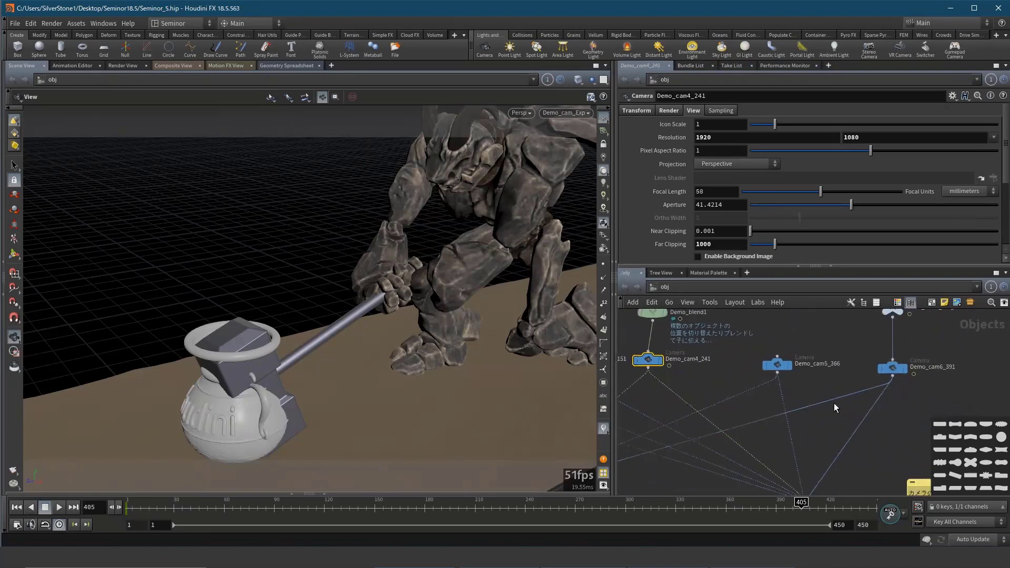
pyautogui.scroll(3, 782, 384)
pyautogui.moveTo(791, 344); pyautogui.dragTo(772, 369)
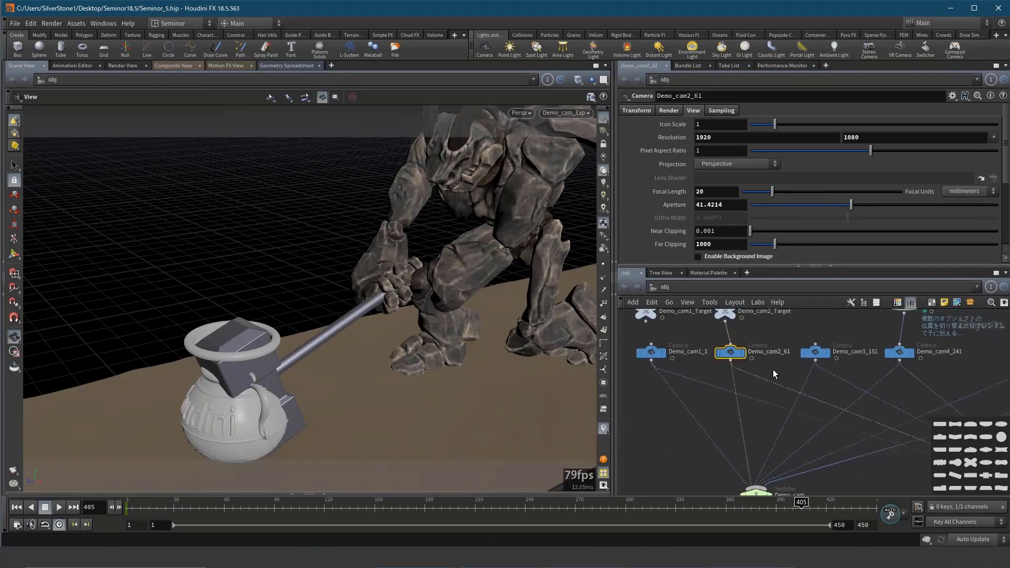
pyautogui.click(815, 351)
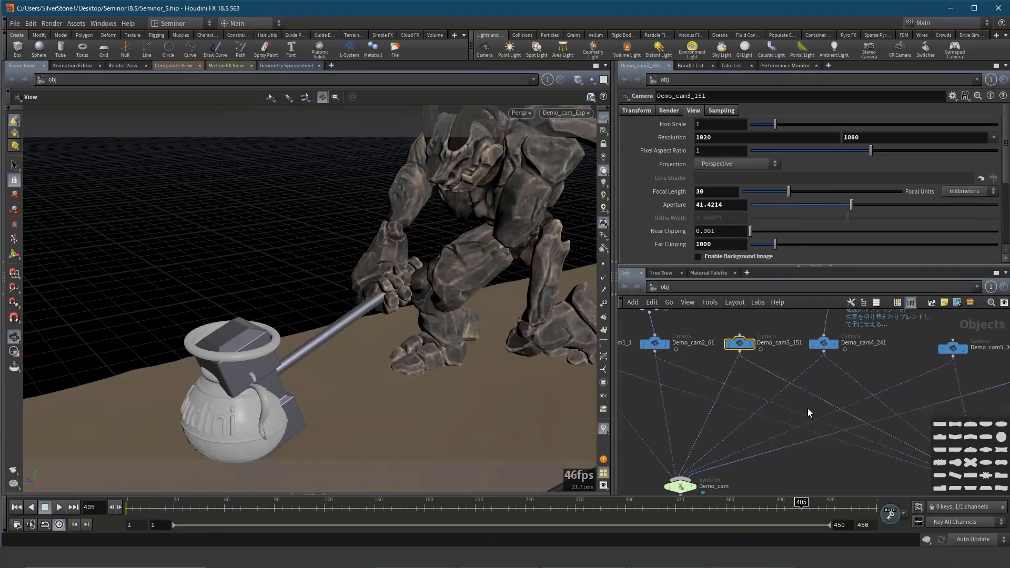
pyautogui.moveTo(742, 359)
pyautogui.mouseDown(button='middle')
pyautogui.moveTo(822, 352)
pyautogui.moveTo(760, 361)
pyautogui.mouseUp(button='middle')
pyautogui.moveTo(760, 361); pyautogui.dragTo(707, 336)
pyautogui.moveTo(815, 343); pyautogui.dragTo(818, 345)
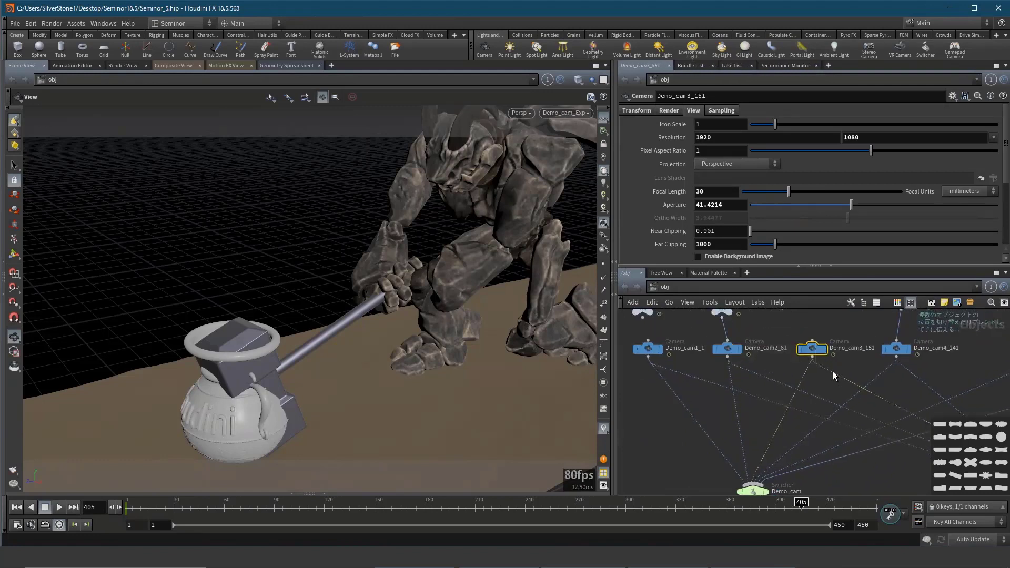
pyautogui.scroll(-2, 736, 359)
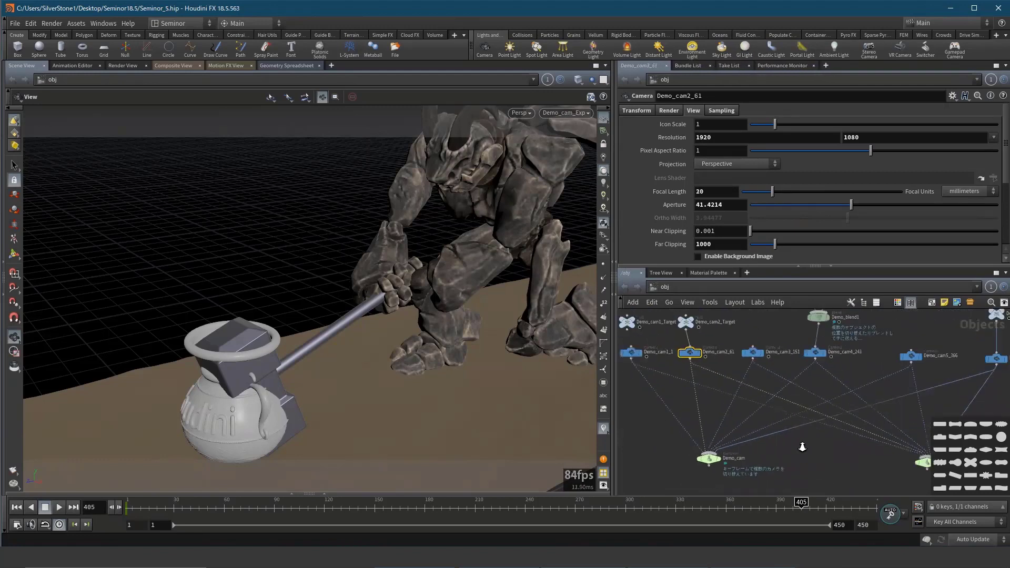
# Step: Select the Demo_cam_Exp switcher and frame it with its six camera inputs
pyautogui.click(908, 454)
pyautogui.scroll(2, 708, 353)
pyautogui.scroll(-2, 710, 343)
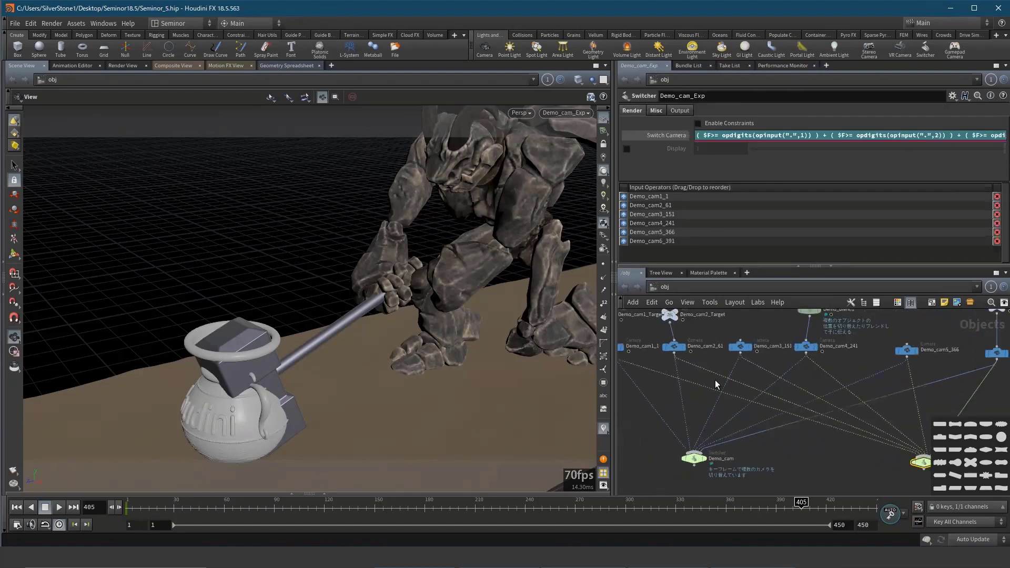
pyautogui.scroll(1, 779, 359)
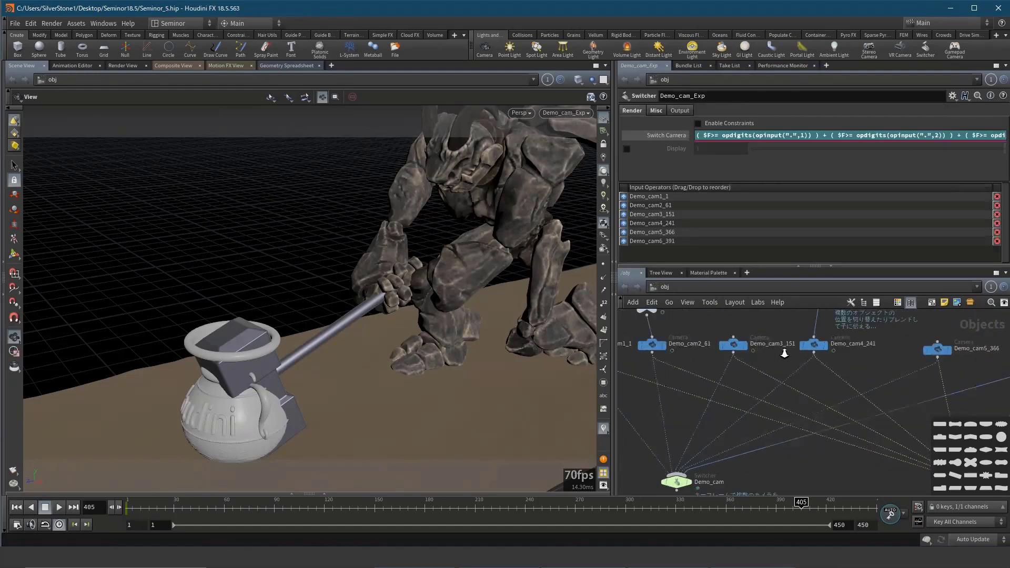
pyautogui.moveTo(793, 362); pyautogui.dragTo(743, 359, button='middle')
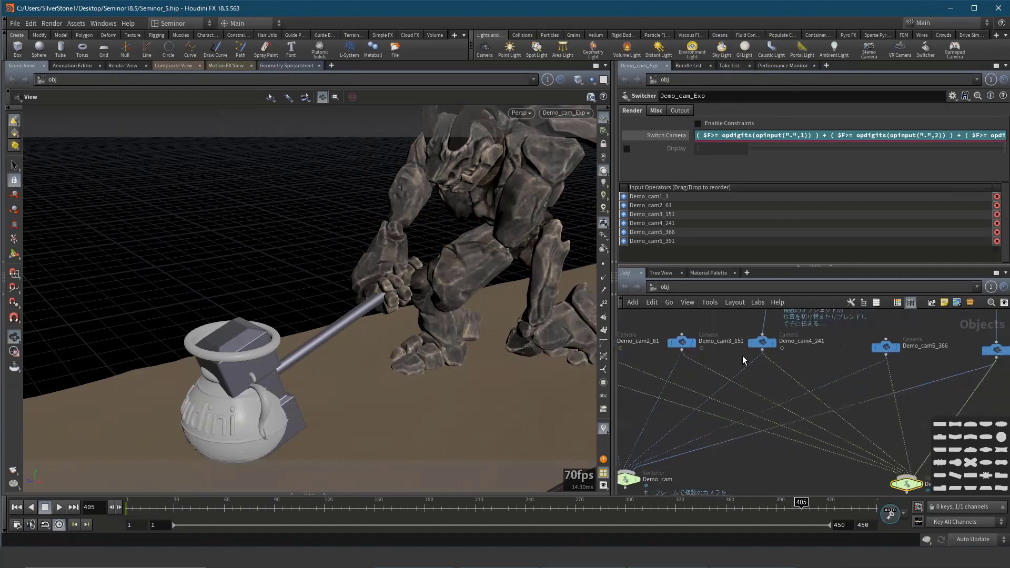
pyautogui.moveTo(830, 359); pyautogui.dragTo(746, 341, button='middle')
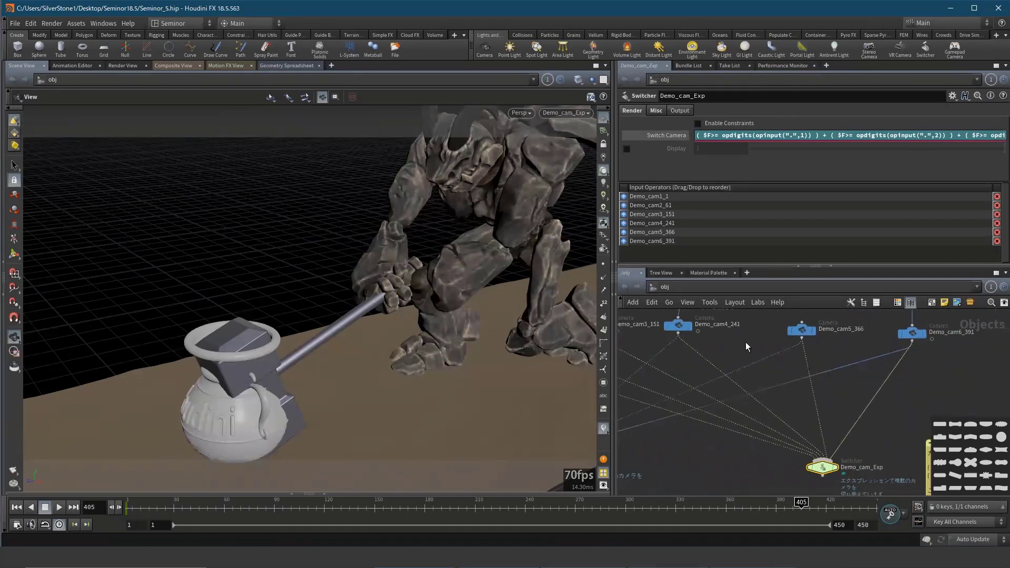
# Step: Check the Switch Camera graph, then scrub the Demo_cam_Exp shot and stop at frame 389
pyautogui.keyDown('shift'); pyautogui.click(677, 135); pyautogui.keyUp('shift')
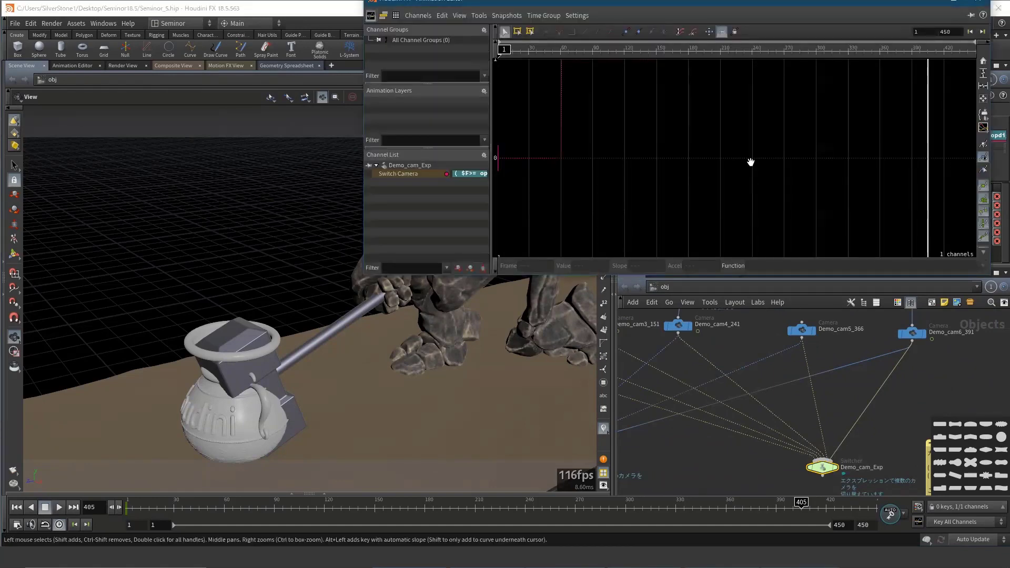
pyautogui.moveTo(750, 163); pyautogui.dragTo(785, 153, button='right')
pyautogui.click(977, 9)
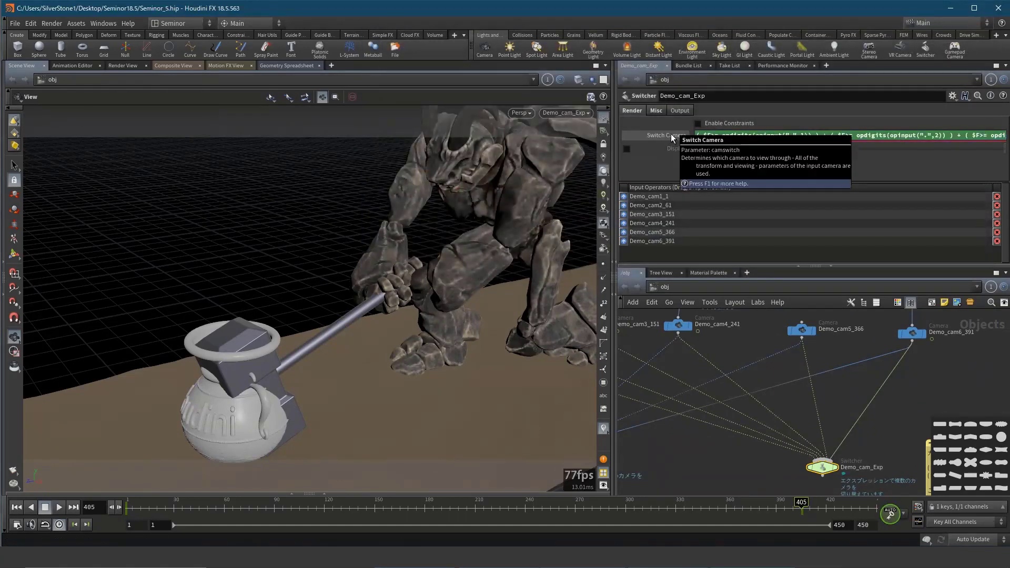
pyautogui.keyDown('ctrl'); pyautogui.keyDown('shift'); pyautogui.click(671, 133); pyautogui.keyUp('shift'); pyautogui.keyUp('ctrl')
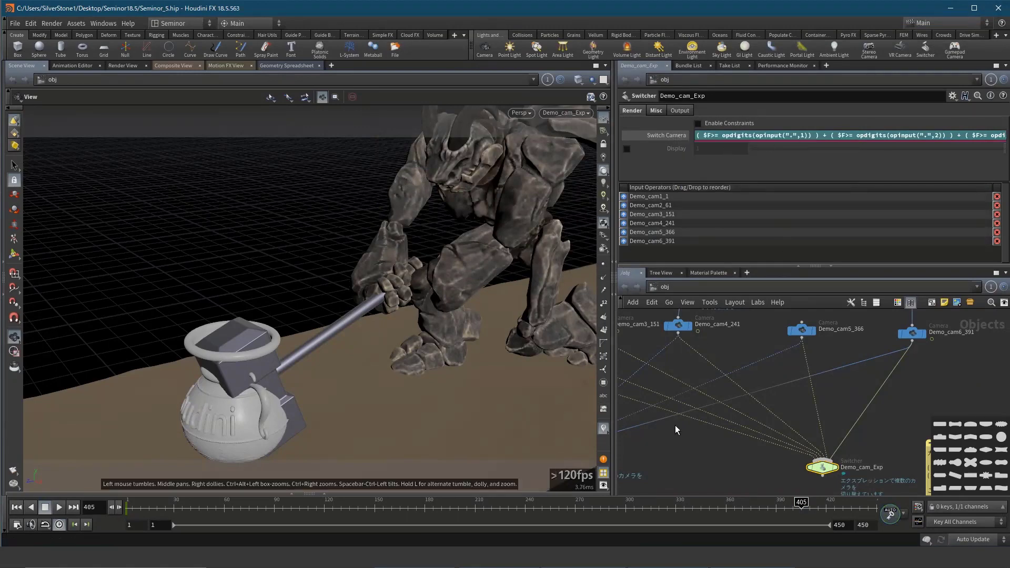
pyautogui.moveTo(704, 508); pyautogui.dragTo(828, 508)
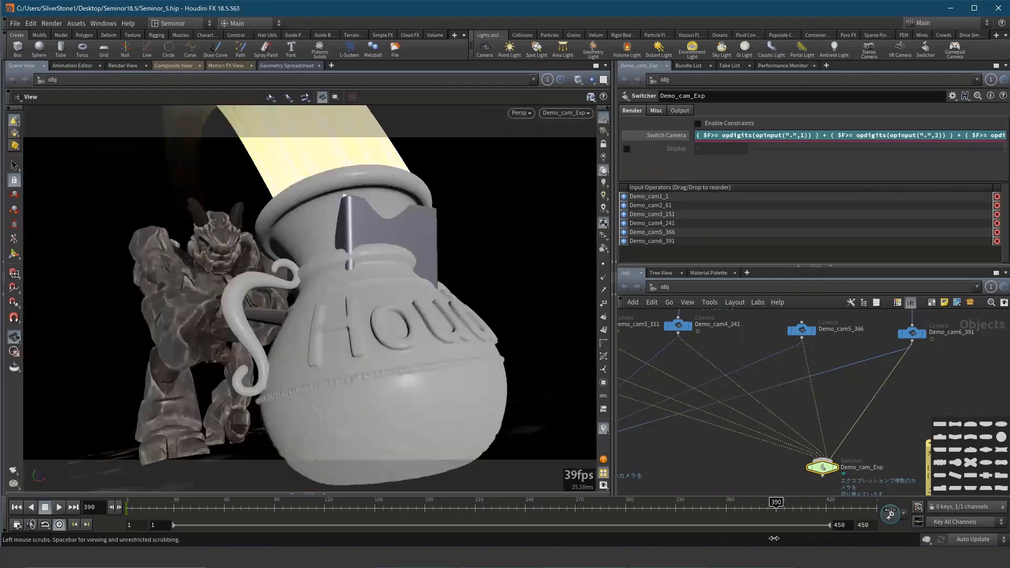
pyautogui.click(774, 508)
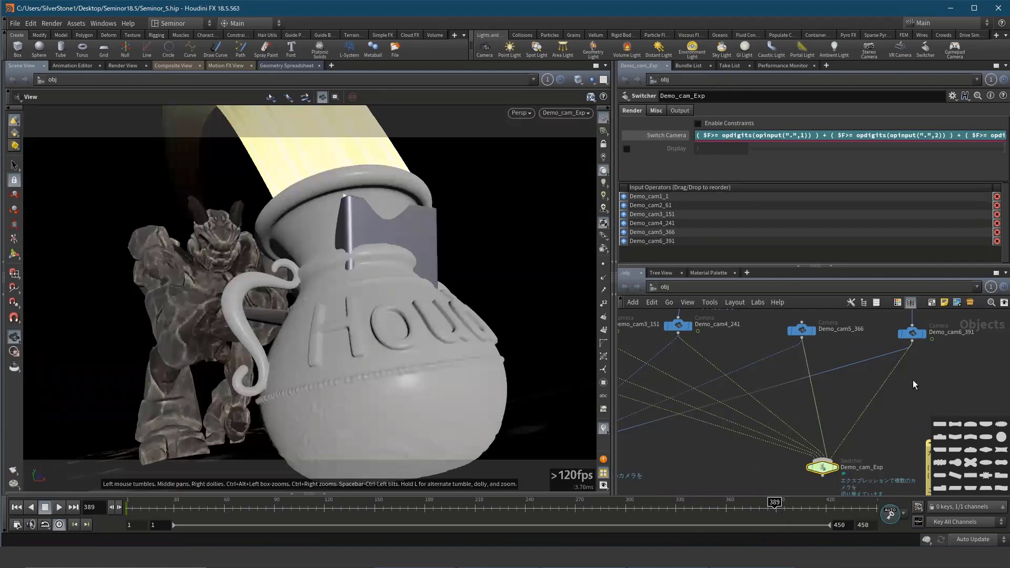
# Step: Rename Demo_cam6_391 to Demo_cam6_401 and play to check the later cut
pyautogui.scroll(3, 900, 375)
pyautogui.doubleClick(883, 370)
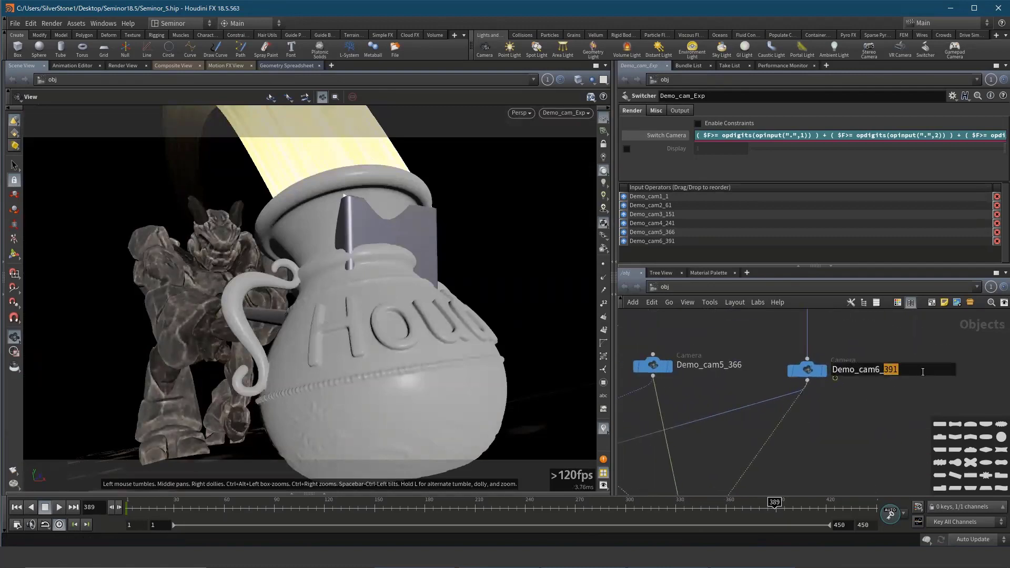
pyautogui.write('401')
pyautogui.press('Return')
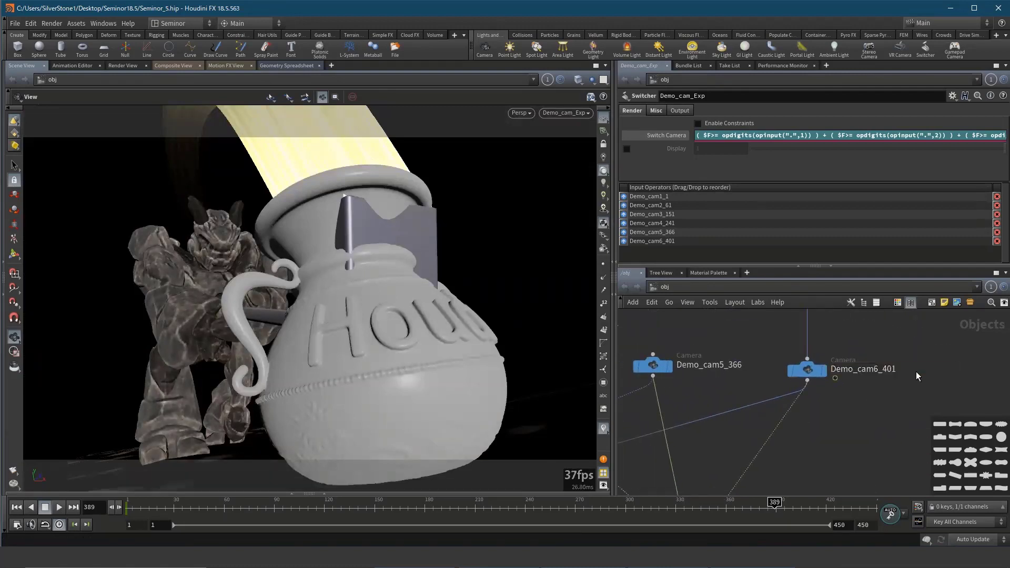
pyautogui.click(63, 508)
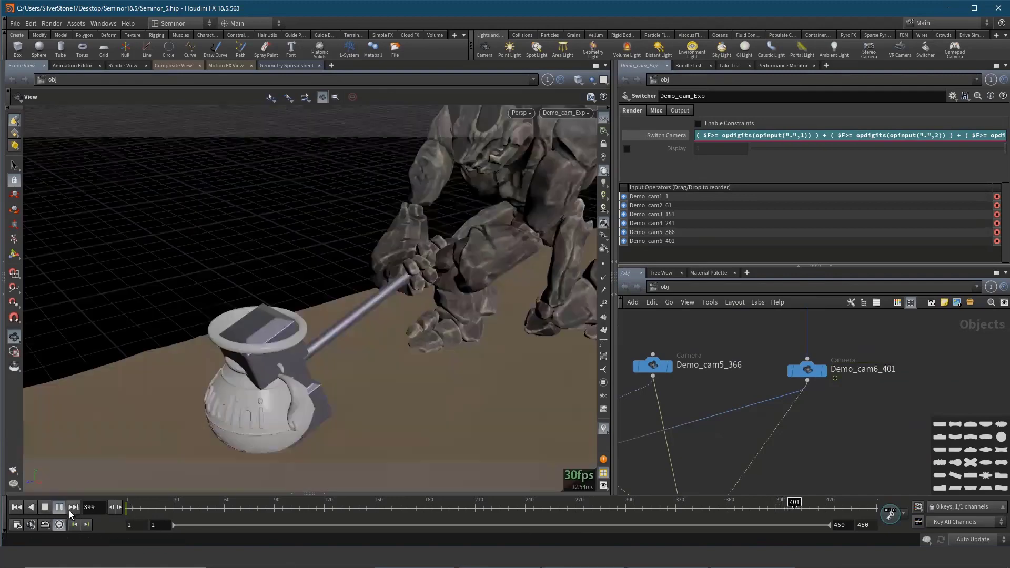
pyautogui.moveTo(795, 510); pyautogui.dragTo(796, 509)
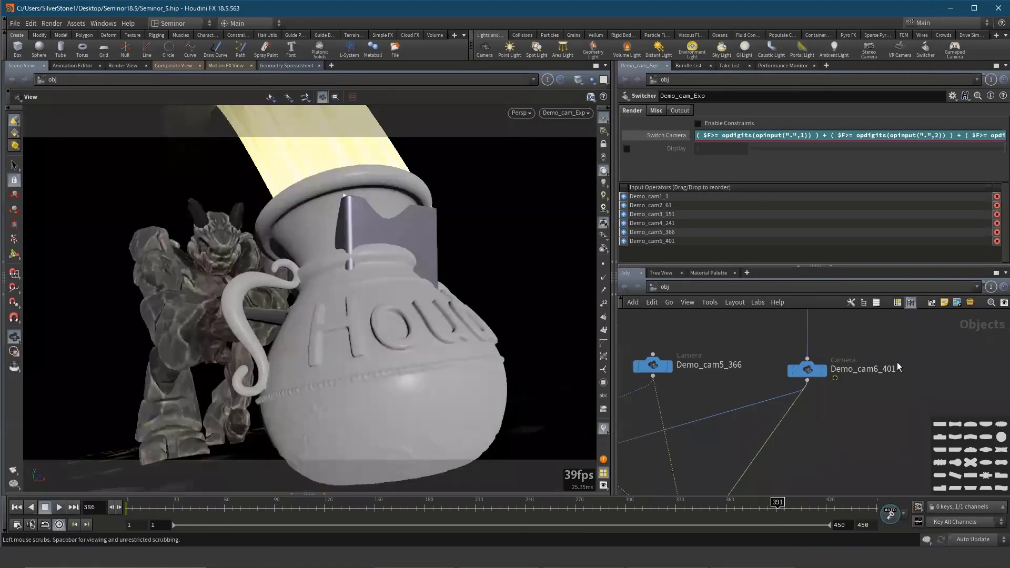
# Step: Rename the camera again to Demo_cam6_420 and replay the shot to frame 335
pyautogui.doubleClick(894, 369)
pyautogui.write('20')
pyautogui.press('Return')
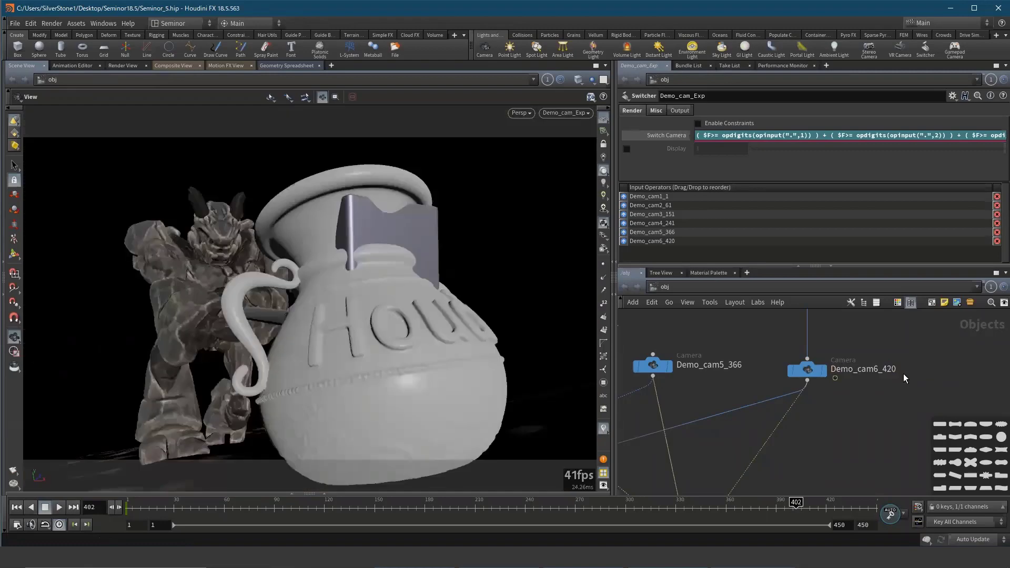
pyautogui.click(715, 509)
pyautogui.click(59, 507)
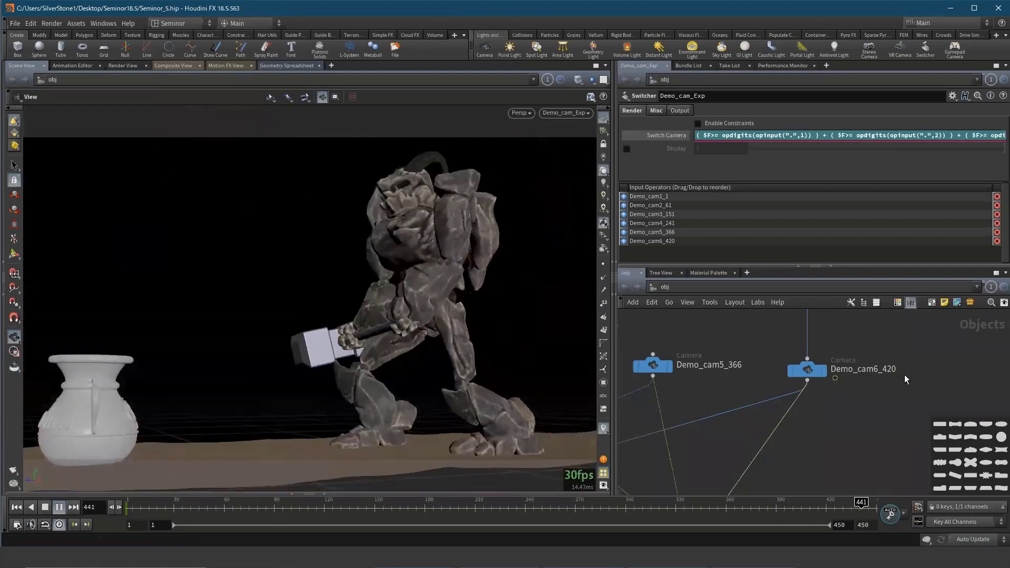
pyautogui.moveTo(684, 509); pyautogui.dragTo(688, 526)
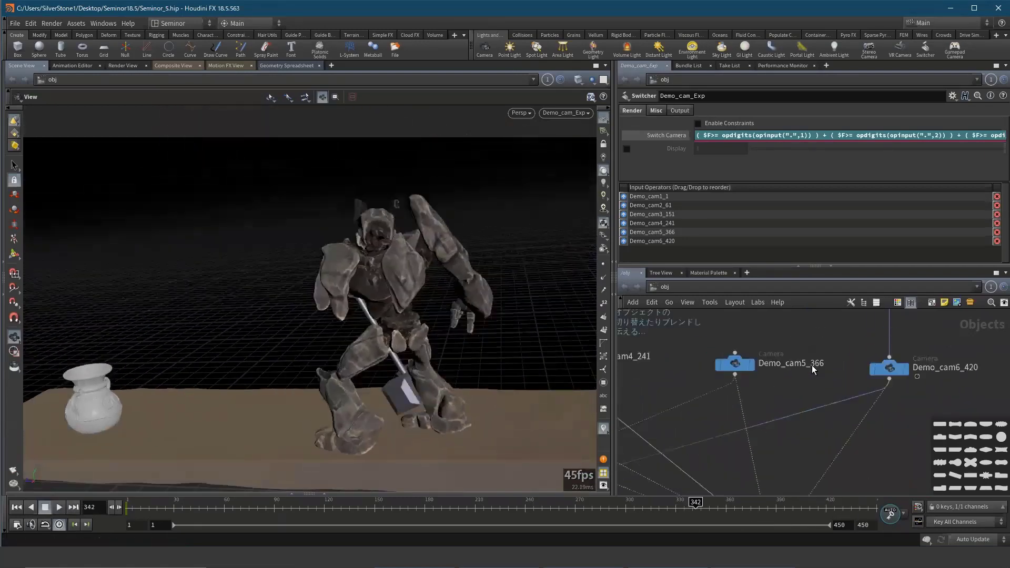
# Step: Rename Demo_cam5_366 to Demo_cam5_331 and play from frame 271 to 401
pyautogui.scroll(2, 812, 360)
pyautogui.doubleClick(812, 360)
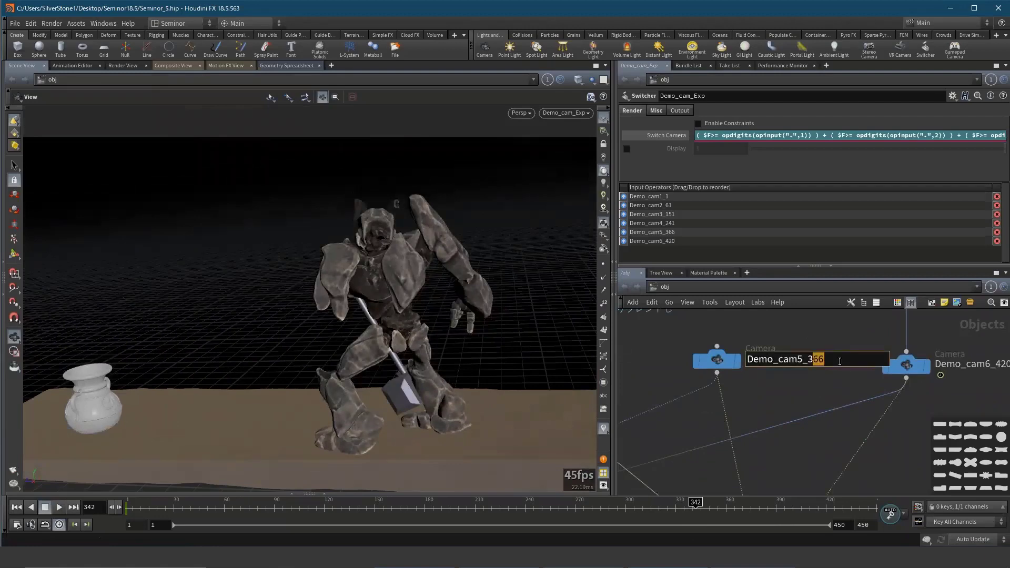
pyautogui.write('31')
pyautogui.press('Return')
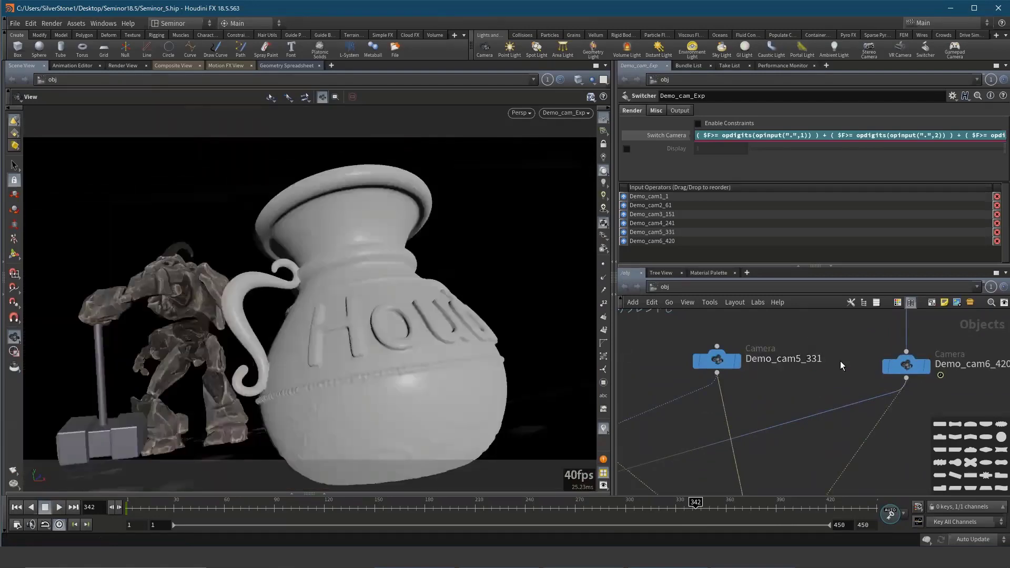
pyautogui.moveTo(669, 515); pyautogui.dragTo(577, 508)
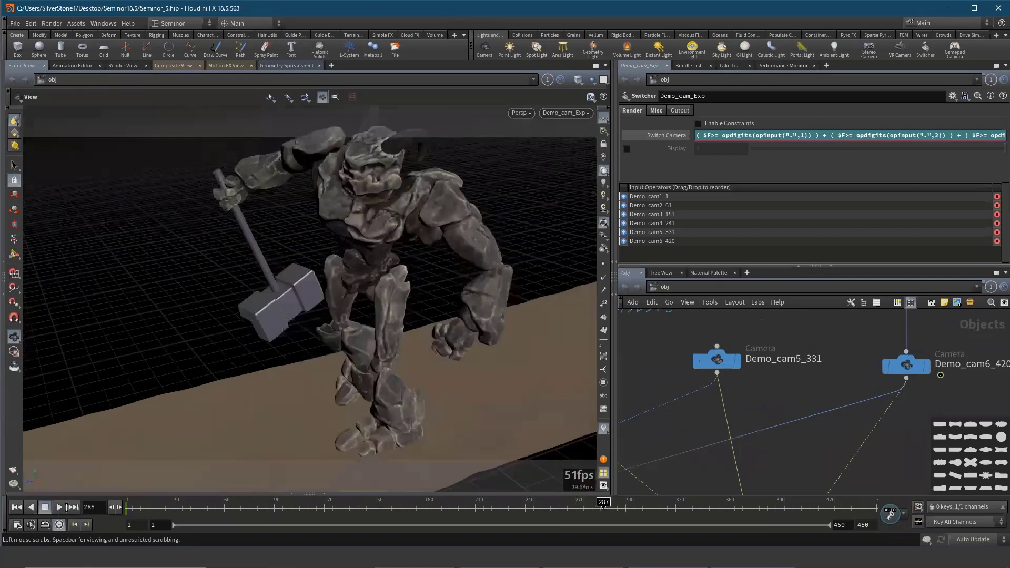
pyautogui.press('Up')
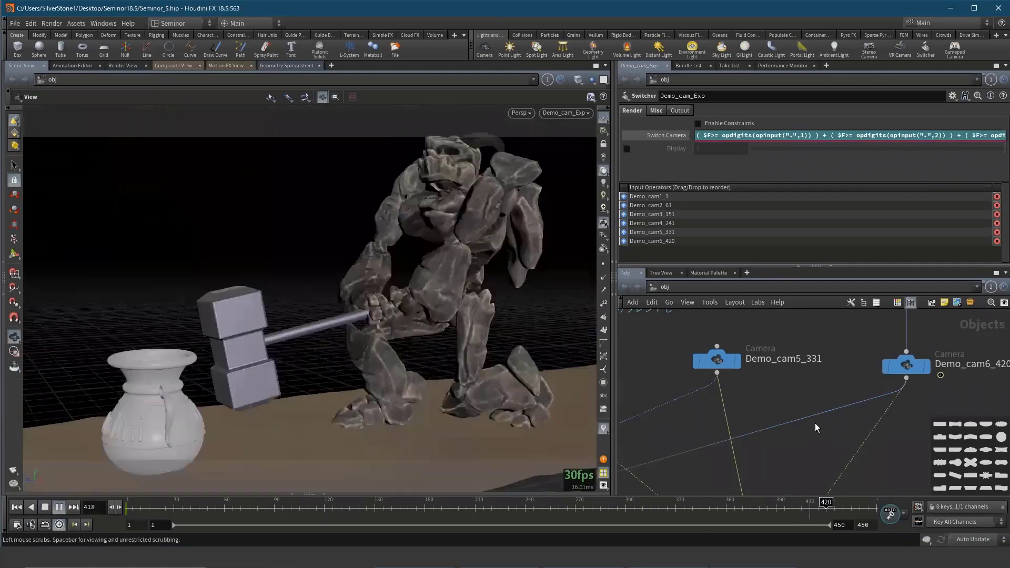
pyautogui.press('Up')
# Step: Inspect the Demo_cam Switch Camera key at frame 366 in the animation graph
pyautogui.scroll(5, 800, 444)
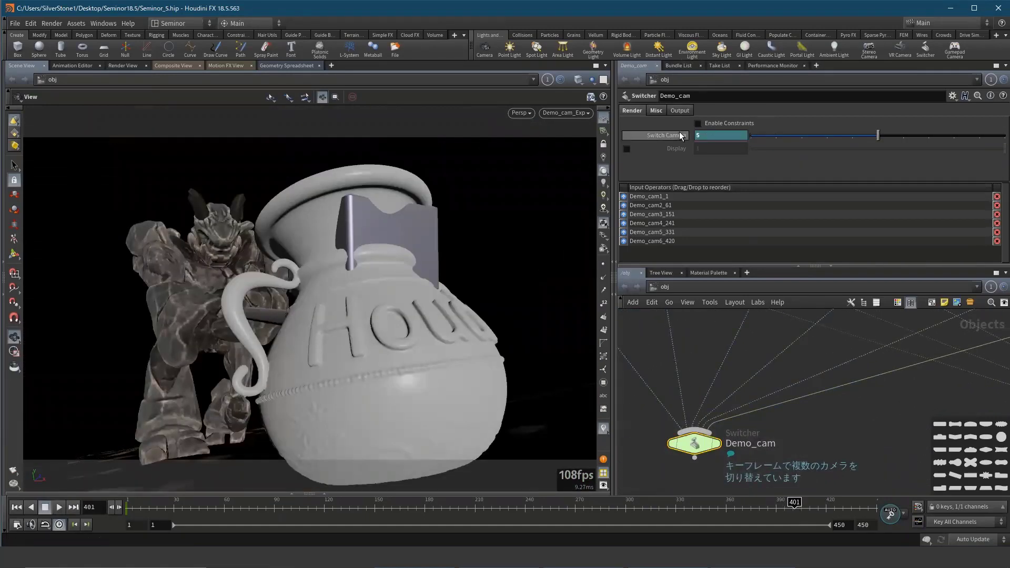
pyautogui.keyDown('shift'); pyautogui.click(664, 135); pyautogui.keyUp('shift')
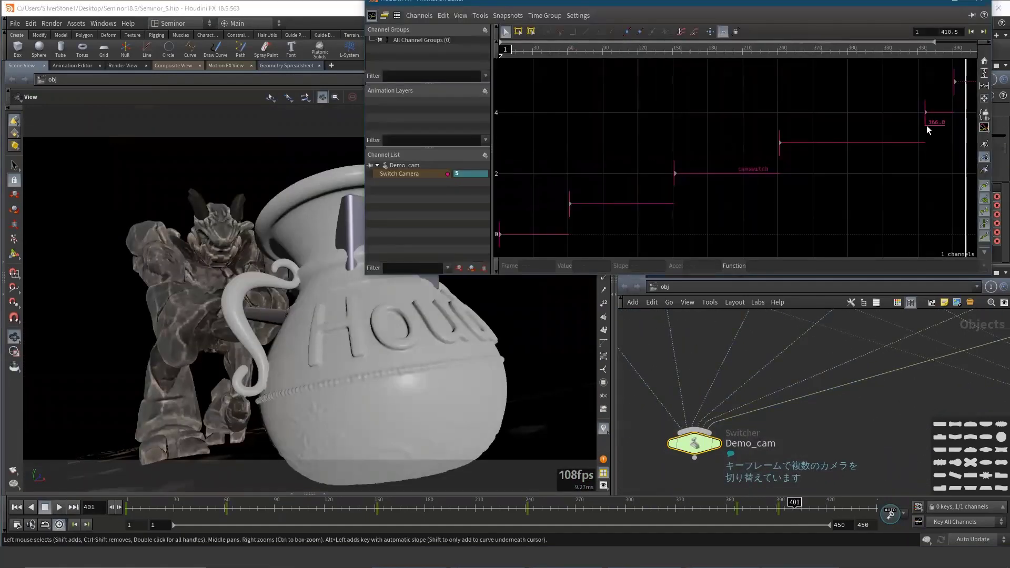
pyautogui.click(926, 122)
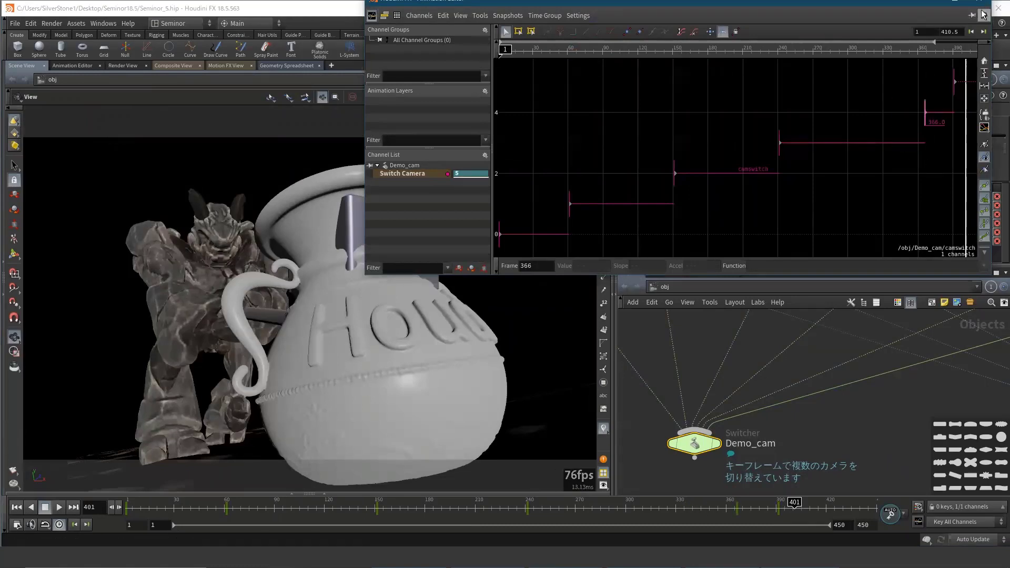
pyautogui.click(998, 8)
pyautogui.scroll(5, 722, 341)
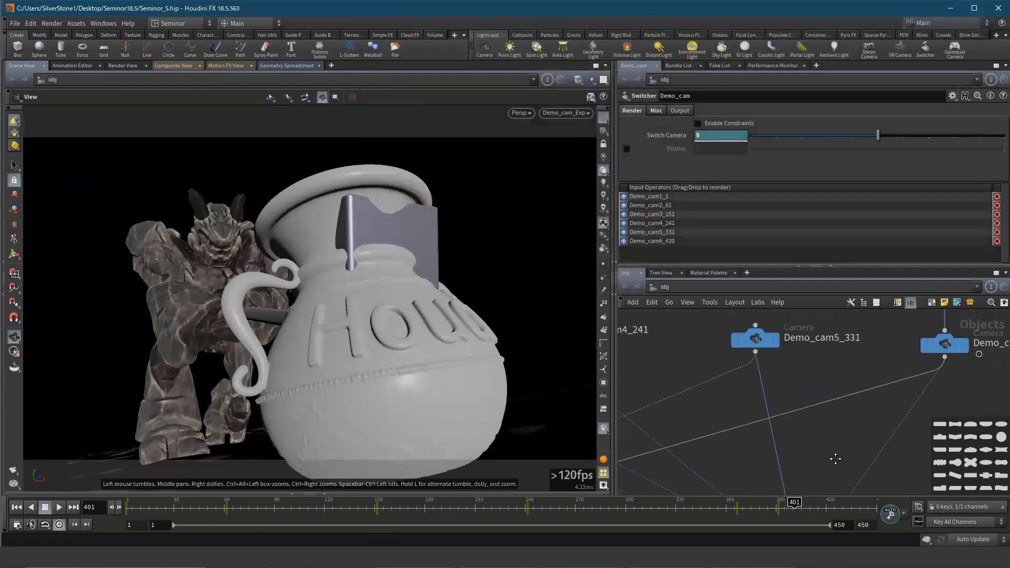
# Step: Rename the fifth camera from Demo_cam5_331 back to Demo_cam5_366
pyautogui.click(751, 363)
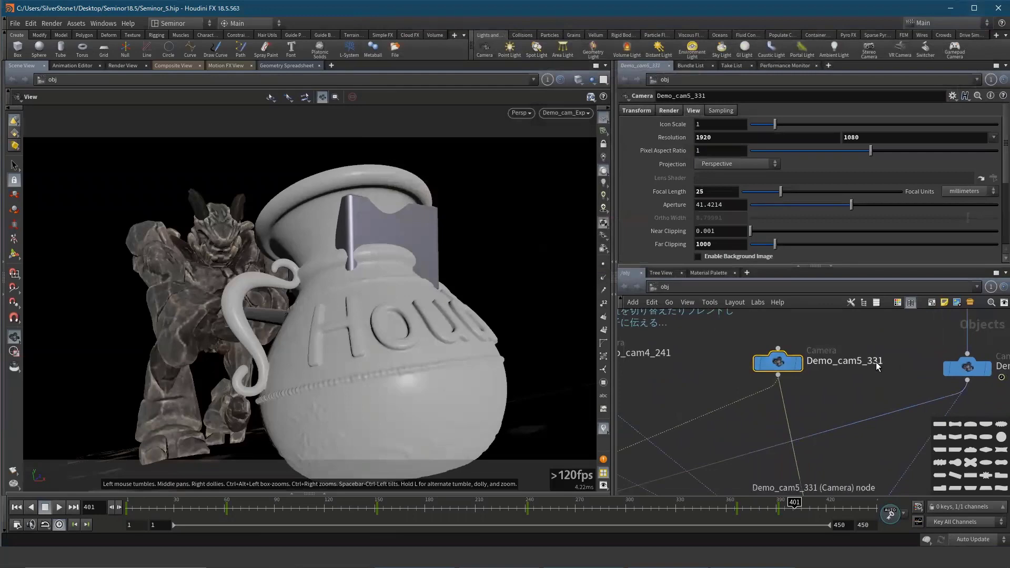
pyautogui.click(888, 387)
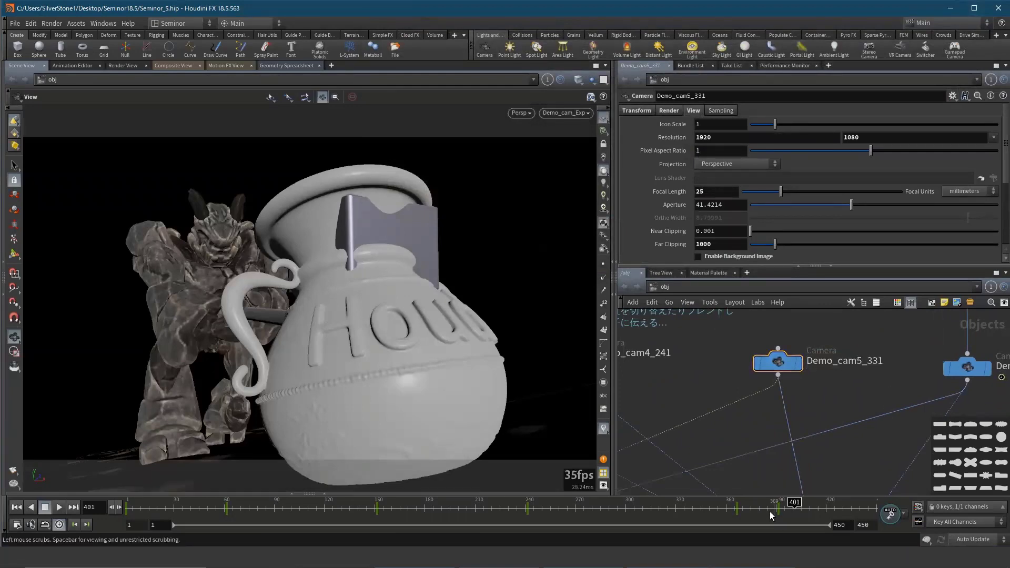
pyautogui.moveTo(771, 515); pyautogui.dragTo(735, 524)
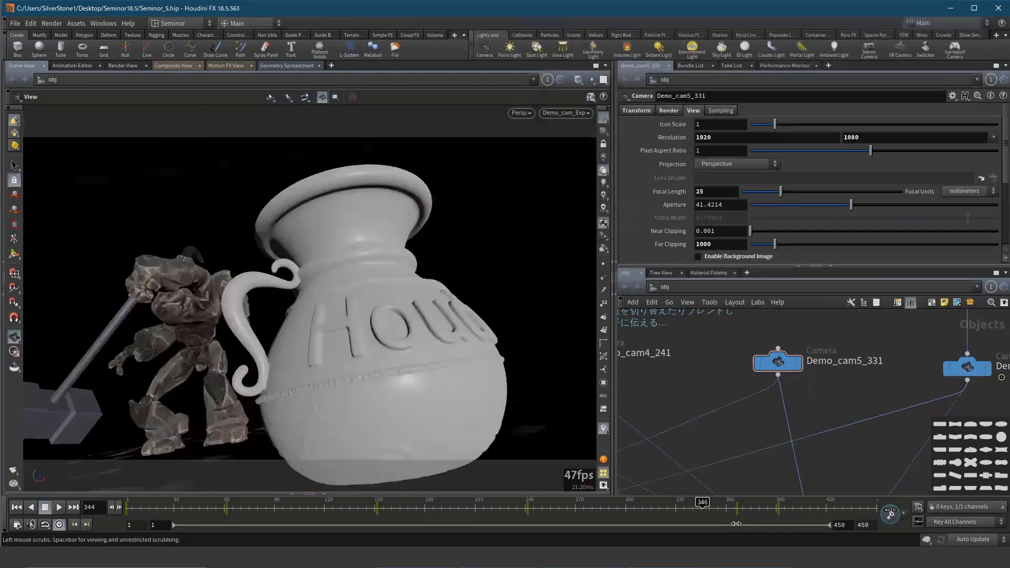
pyautogui.doubleClick(870, 361)
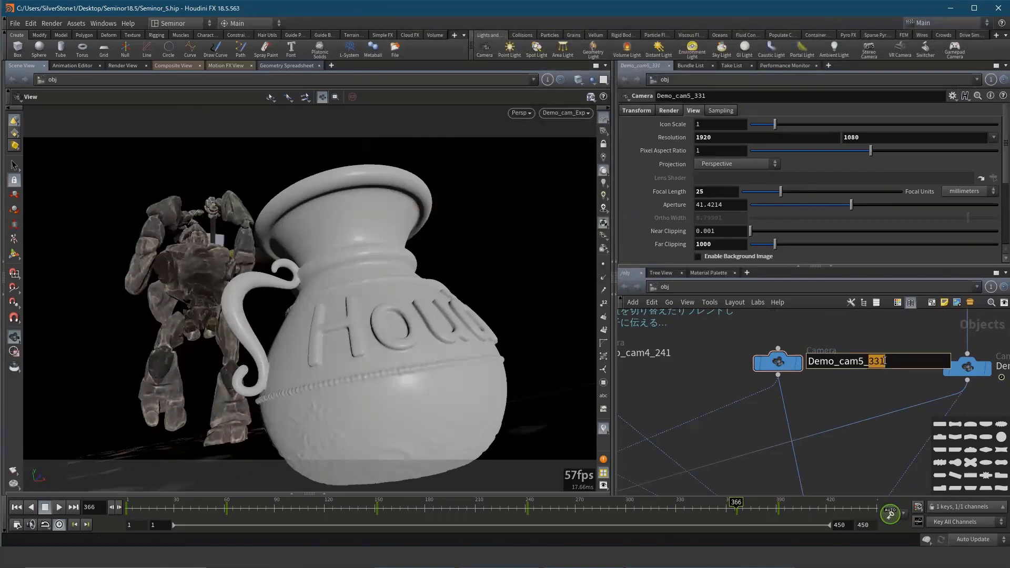
pyautogui.write('366')
pyautogui.press('Return')
# Step: Review Demo_cam's Switch Camera curve, then show the Demo_cam_Exp switcher's settings
pyautogui.scroll(-3, 868, 378)
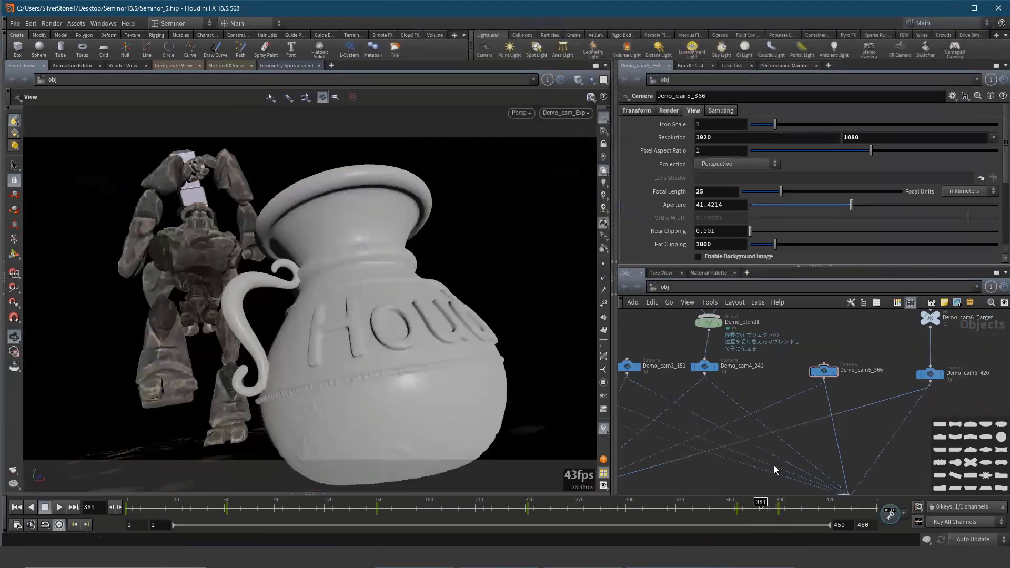
pyautogui.click(845, 493)
pyautogui.moveTo(844, 493); pyautogui.dragTo(817, 431, button='middle')
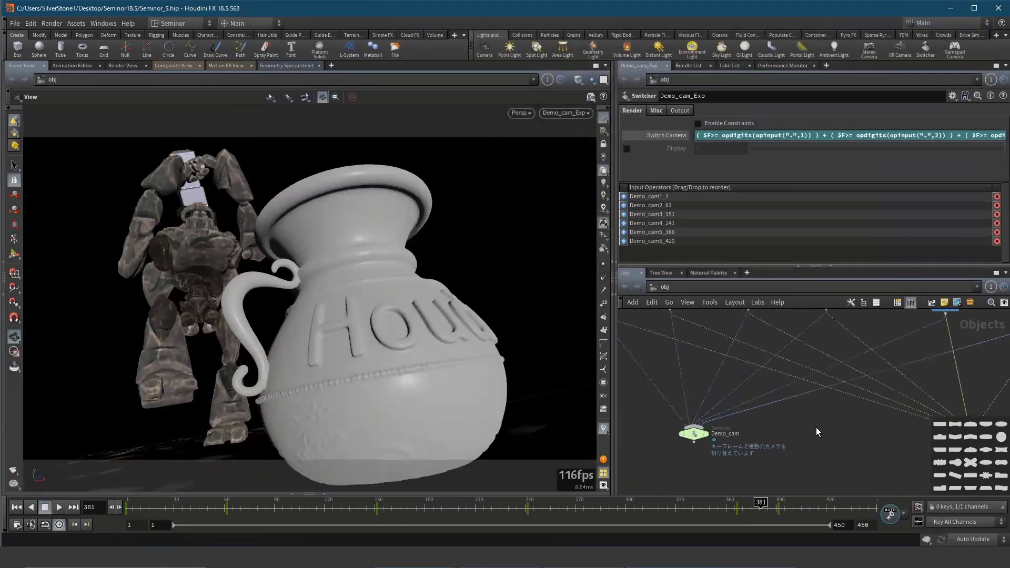
pyautogui.click(666, 135)
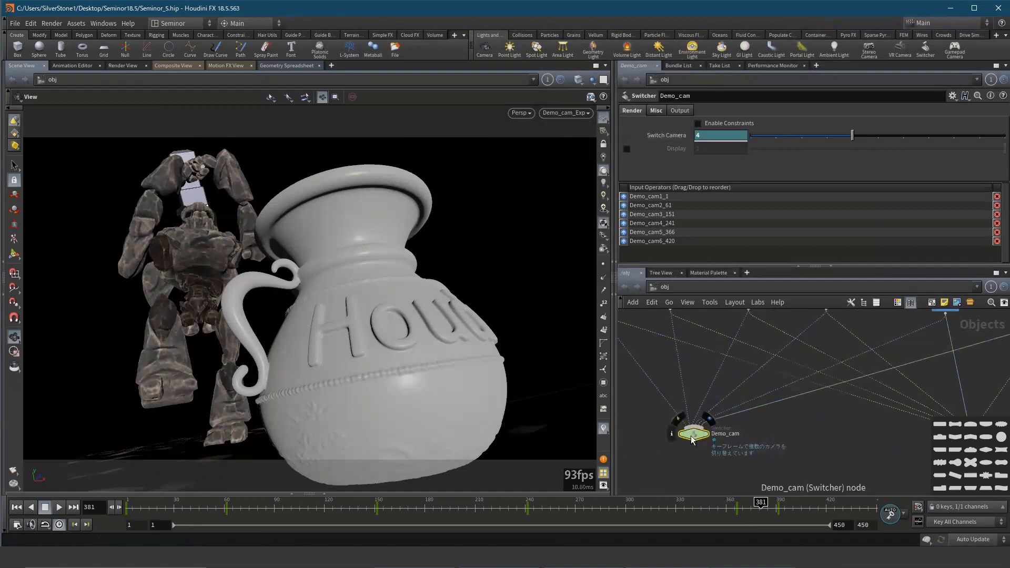
pyautogui.keyDown('shift'); pyautogui.click(707, 136); pyautogui.keyUp('shift')
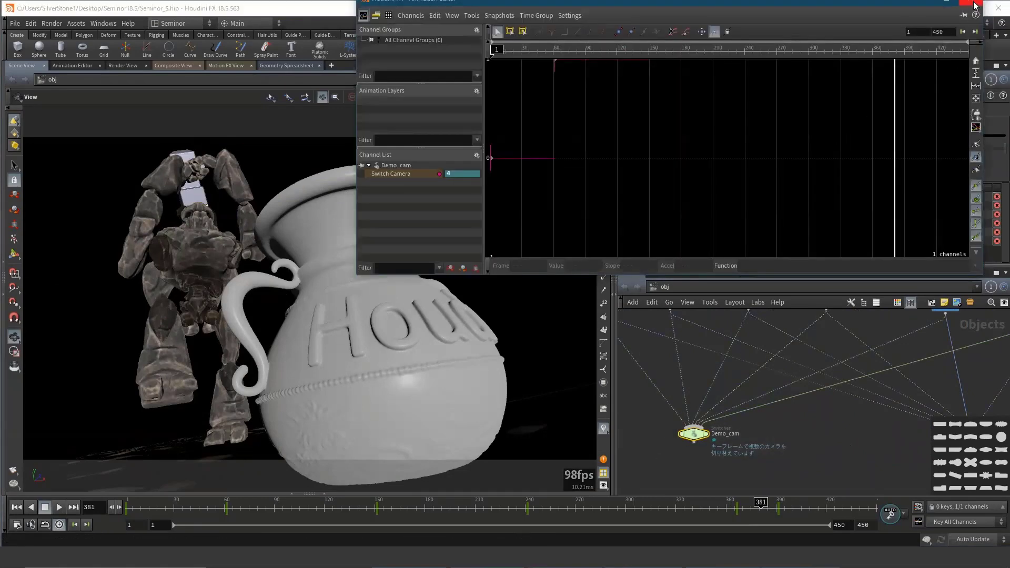
pyautogui.click(831, 307)
pyautogui.click(812, 428)
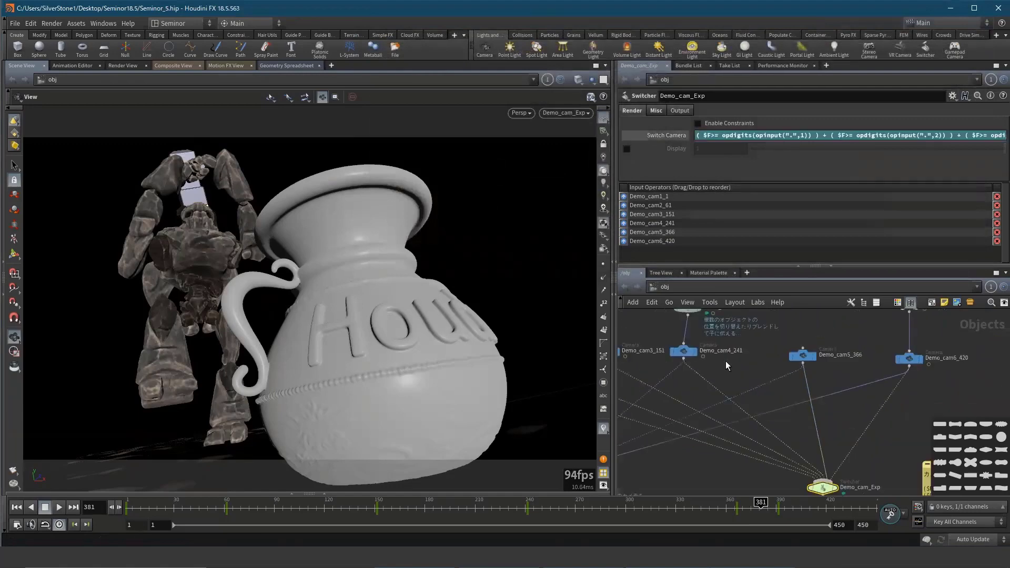
# Step: Review Demo_cam4_241, Demo_cam5_366 and the Demo_cam_Exp switcher settings
pyautogui.click(681, 352)
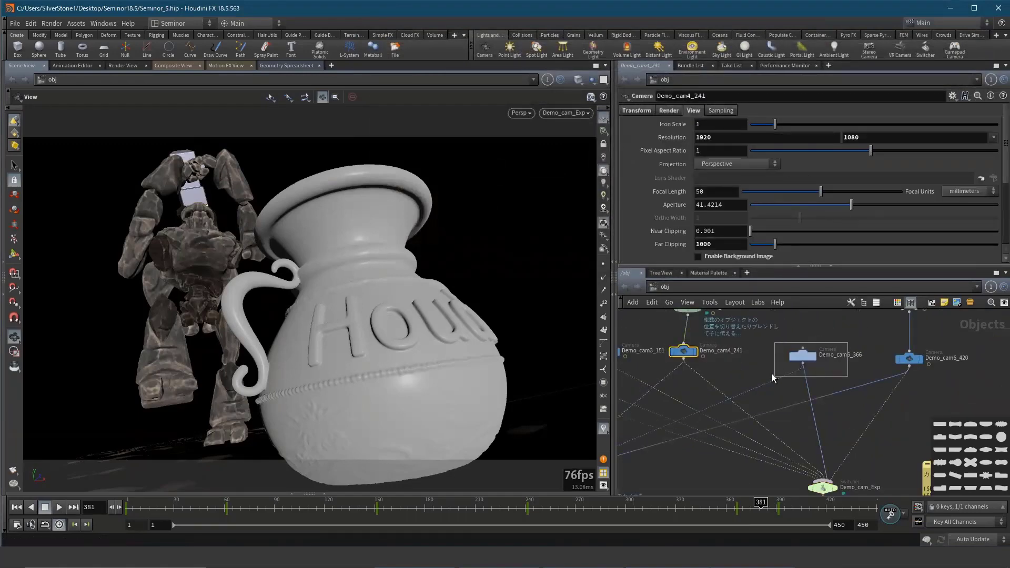
pyautogui.moveTo(773, 378); pyautogui.dragTo(742, 387)
pyautogui.moveTo(768, 364); pyautogui.dragTo(773, 406, button='middle')
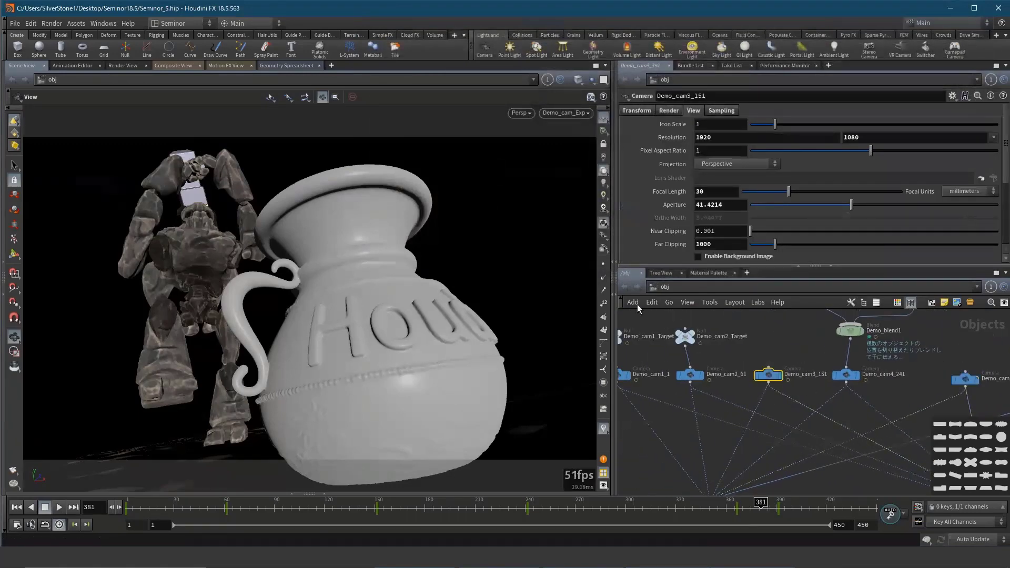
pyautogui.moveTo(684, 400); pyautogui.dragTo(815, 460, button='middle')
pyautogui.click(870, 430)
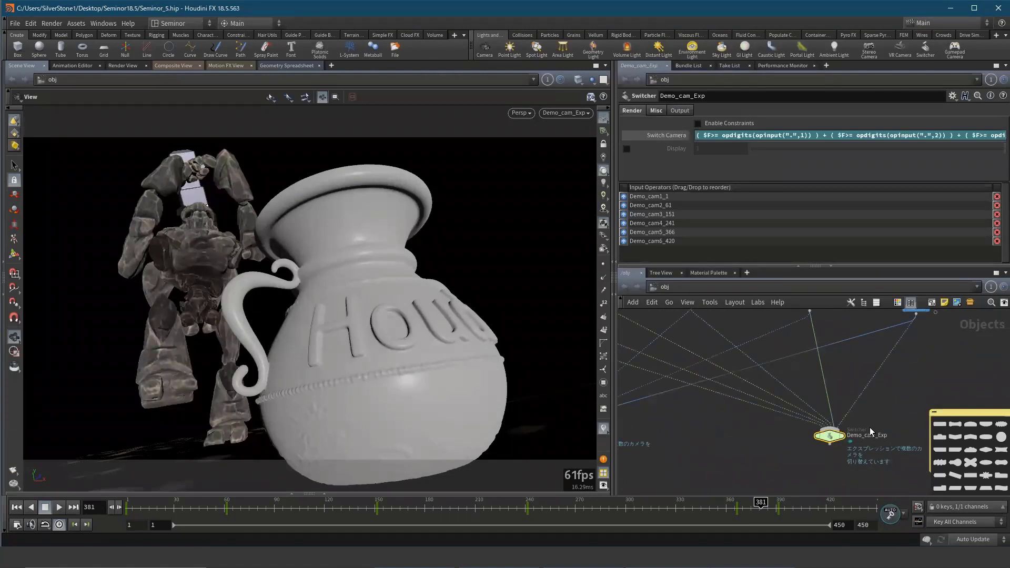
pyautogui.moveTo(870, 427); pyautogui.dragTo(831, 471, button='middle')
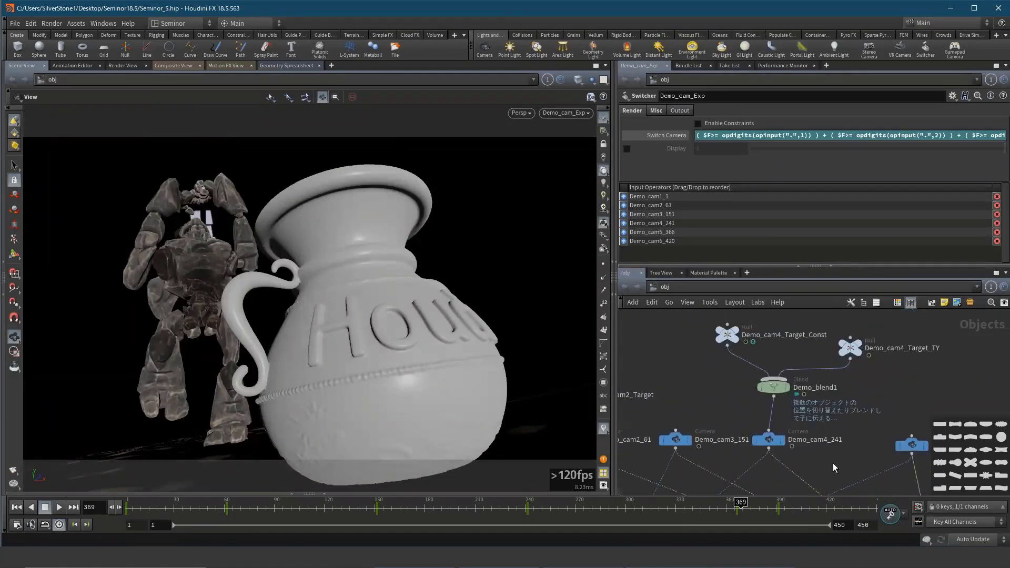
# Step: Inspect Demo_blend1 and its target nulls, including Demo_cam4_Target_Const and Demo_cam2_Target
pyautogui.moveTo(726, 396); pyautogui.dragTo(737, 423)
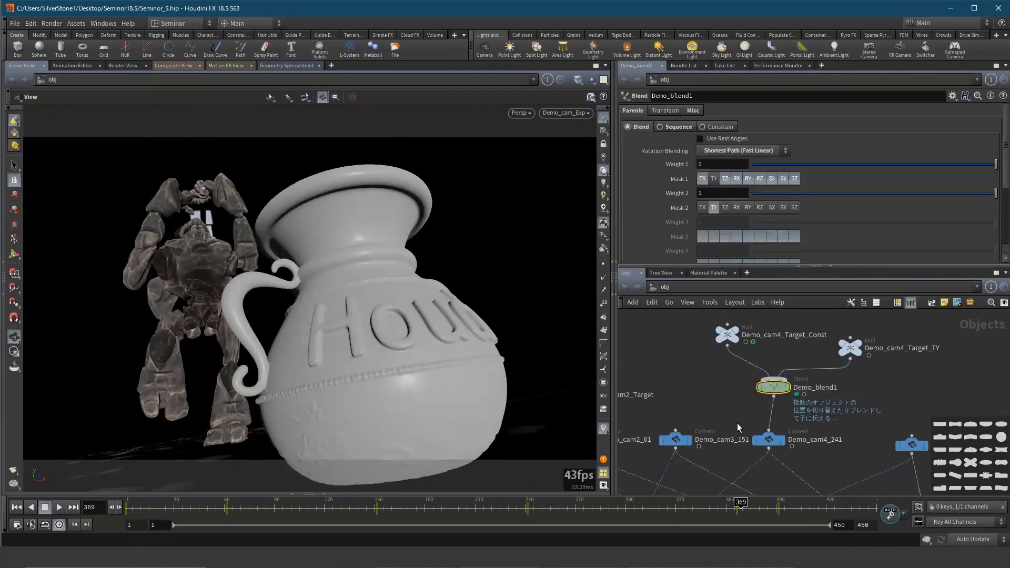
pyautogui.moveTo(743, 408); pyautogui.dragTo(720, 417, button='middle')
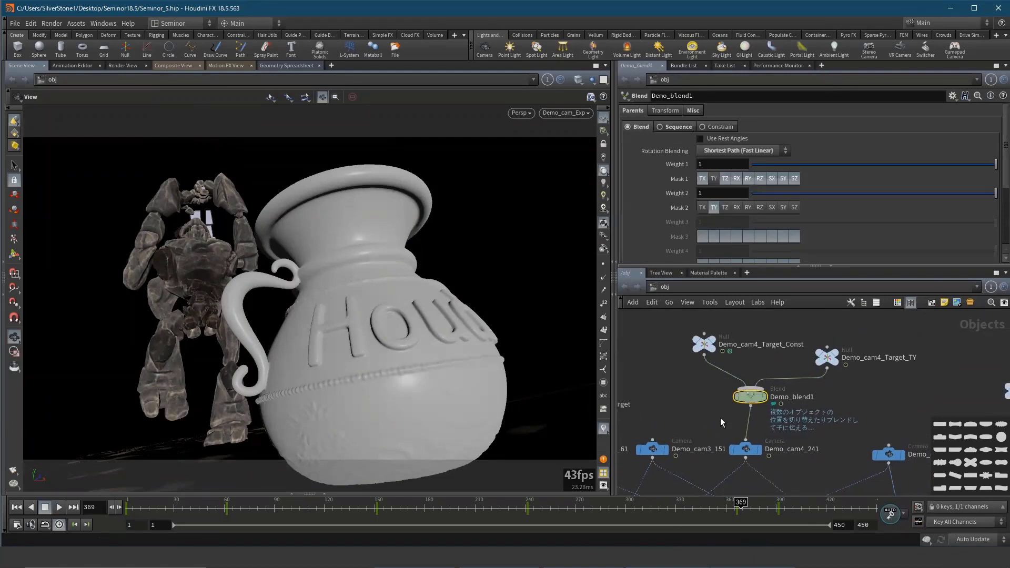
pyautogui.click(704, 343)
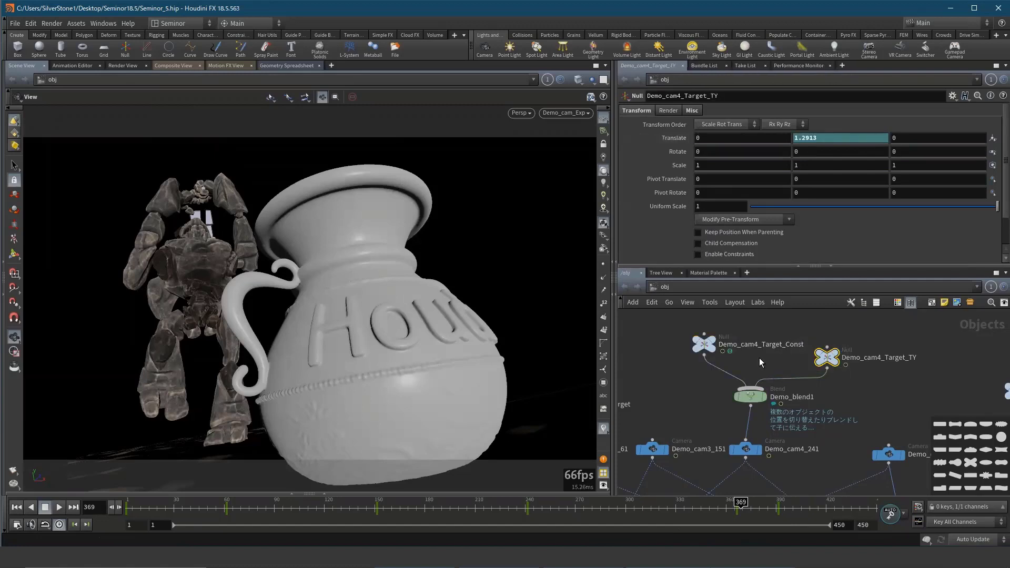
pyautogui.click(750, 395)
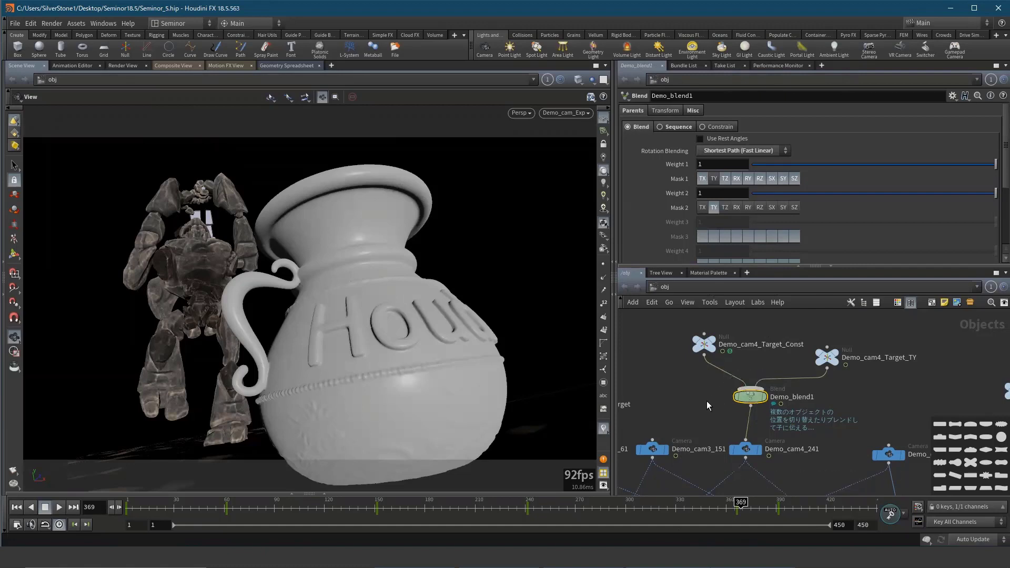
pyautogui.moveTo(786, 391); pyautogui.dragTo(803, 401, button='middle')
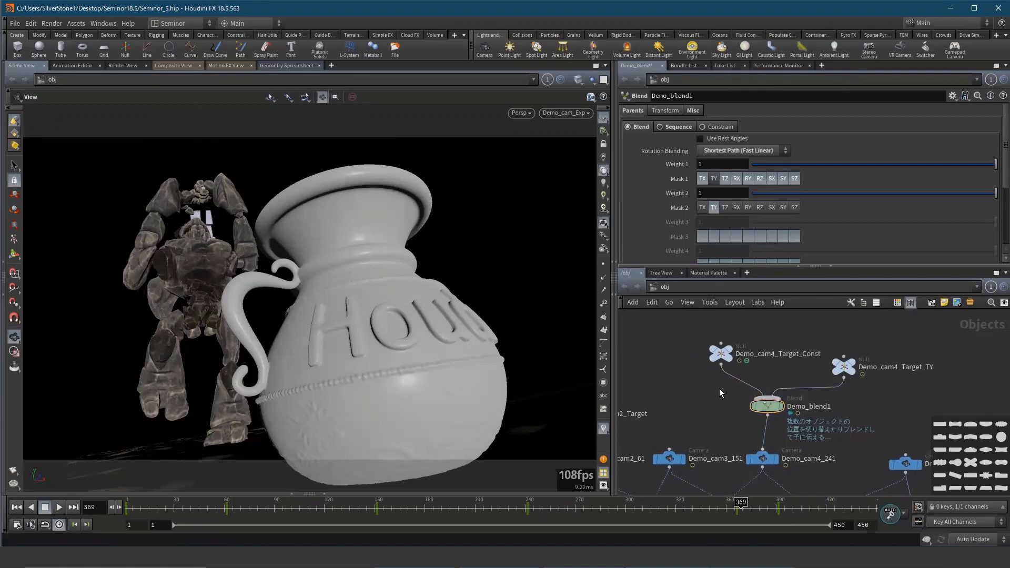
pyautogui.press('Up')
pyautogui.moveTo(784, 378); pyautogui.dragTo(801, 453, button='middle')
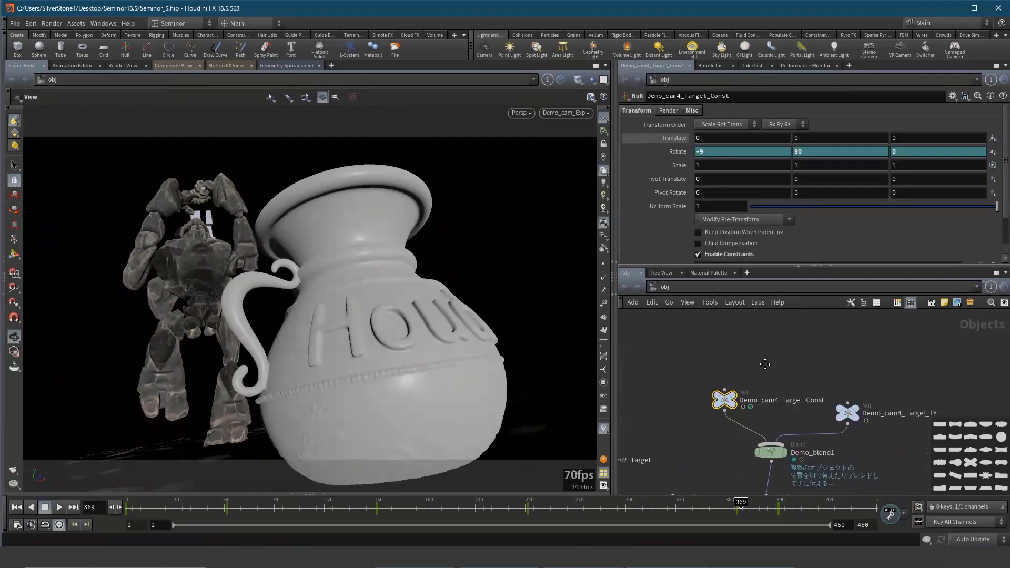
pyautogui.moveTo(755, 365); pyautogui.dragTo(760, 381, button='middle')
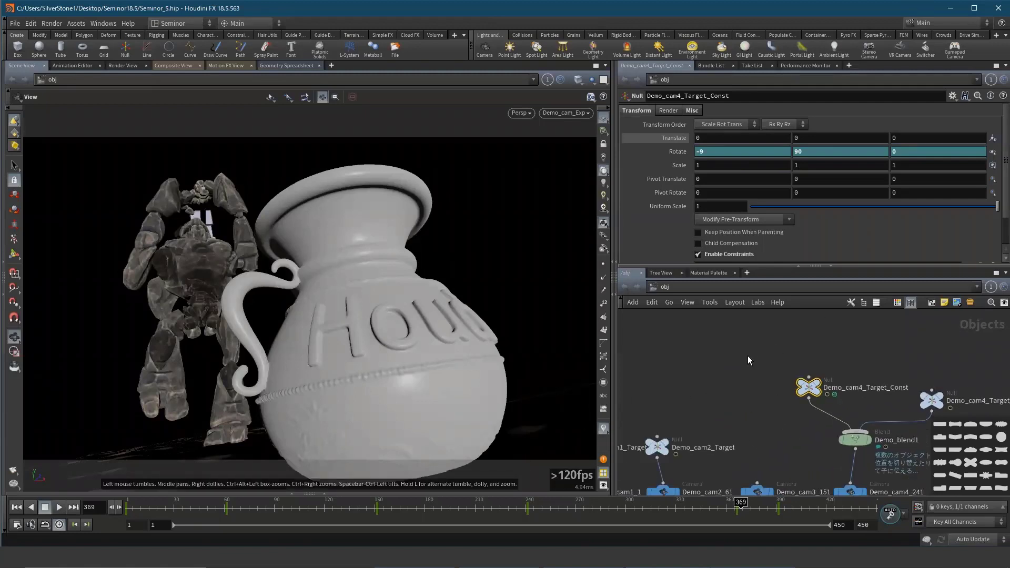
# Step: Create a new cam1 camera node in the network and view the scene wide
pyautogui.press('Tab')
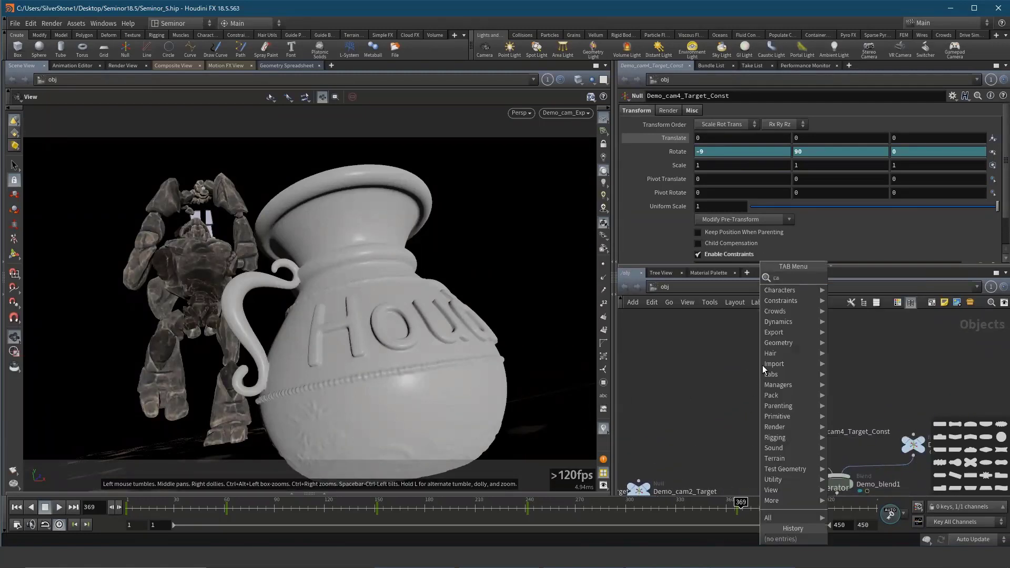
pyautogui.click(852, 279)
pyautogui.click(723, 368)
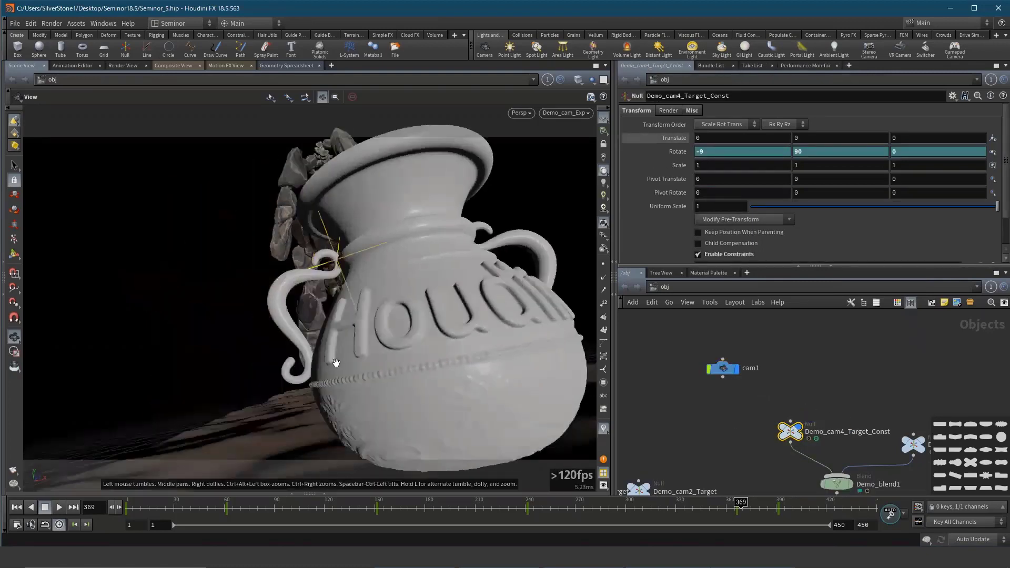
pyautogui.moveTo(388, 369)
pyautogui.mouseDown()
pyautogui.moveTo(550, 510)
pyautogui.moveTo(608, 510)
pyautogui.mouseUp()
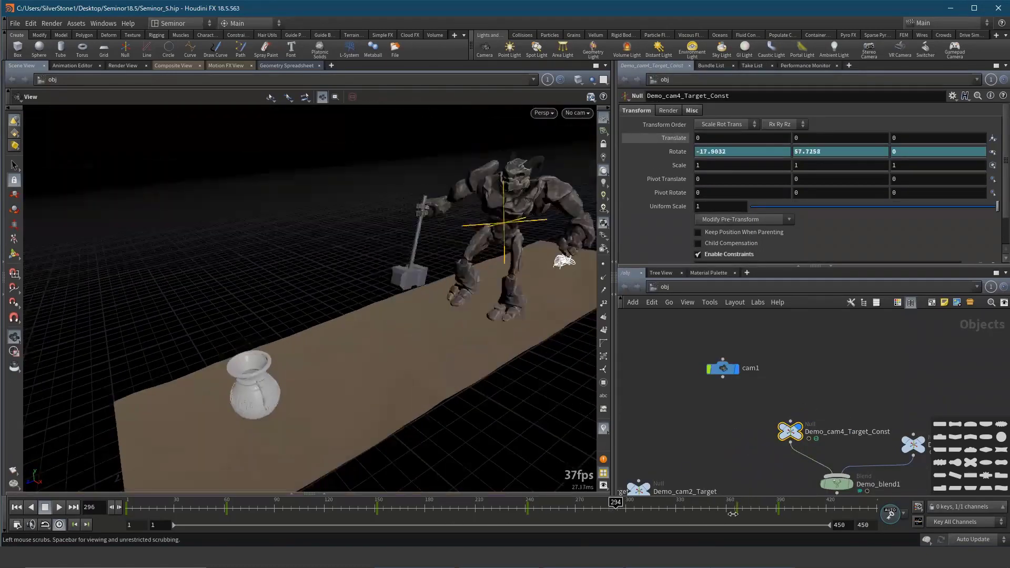
pyautogui.moveTo(444, 525)
pyautogui.mouseDown()
pyautogui.moveTo(584, 526)
pyautogui.moveTo(515, 526)
pyautogui.mouseUp()
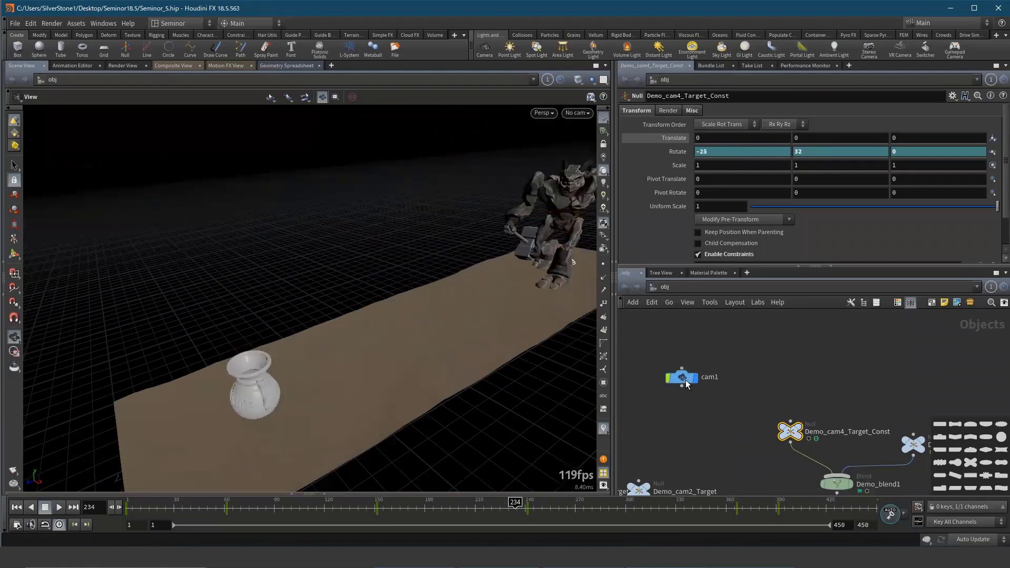
# Step: Set cam1's Translate Z to 2.8 with the value ladder
pyautogui.click(686, 381)
pyautogui.moveTo(915, 139)
pyautogui.mouseDown(button='middle')
pyautogui.moveTo(938, 139)
pyautogui.moveTo(942, 155)
pyautogui.mouseUp(button='middle')
pyautogui.press('Tab')
# Step: Add null1 as cam1's parent and look through cam1 in the viewport
pyautogui.write('nul')
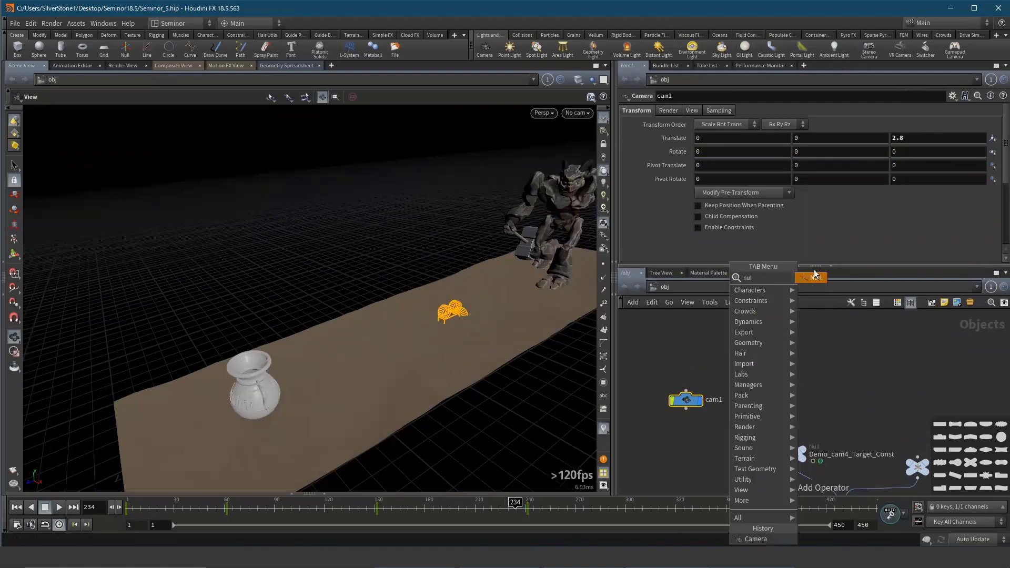
pyautogui.click(814, 277)
pyautogui.click(684, 347)
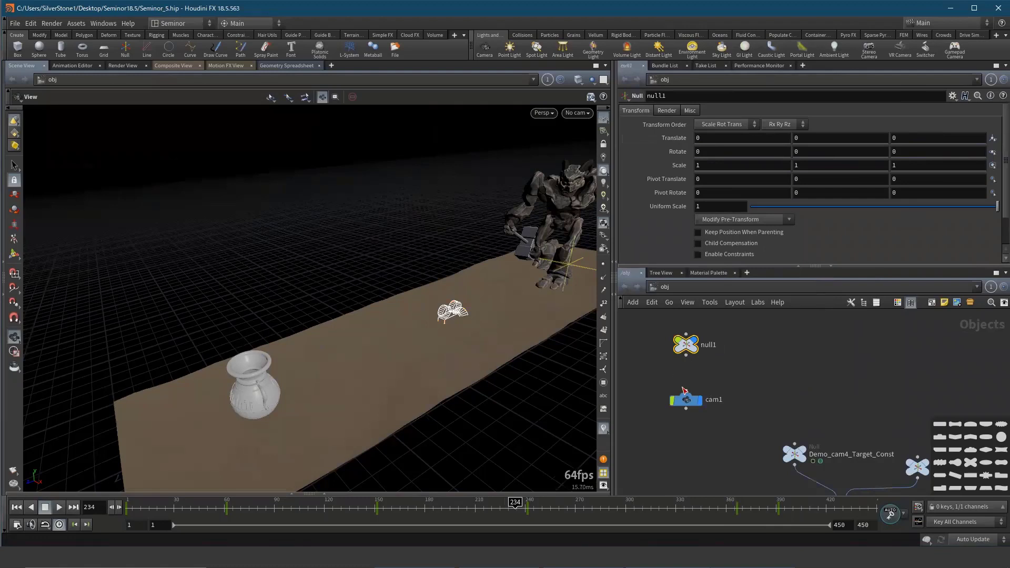
pyautogui.click(687, 349)
pyautogui.click(583, 114)
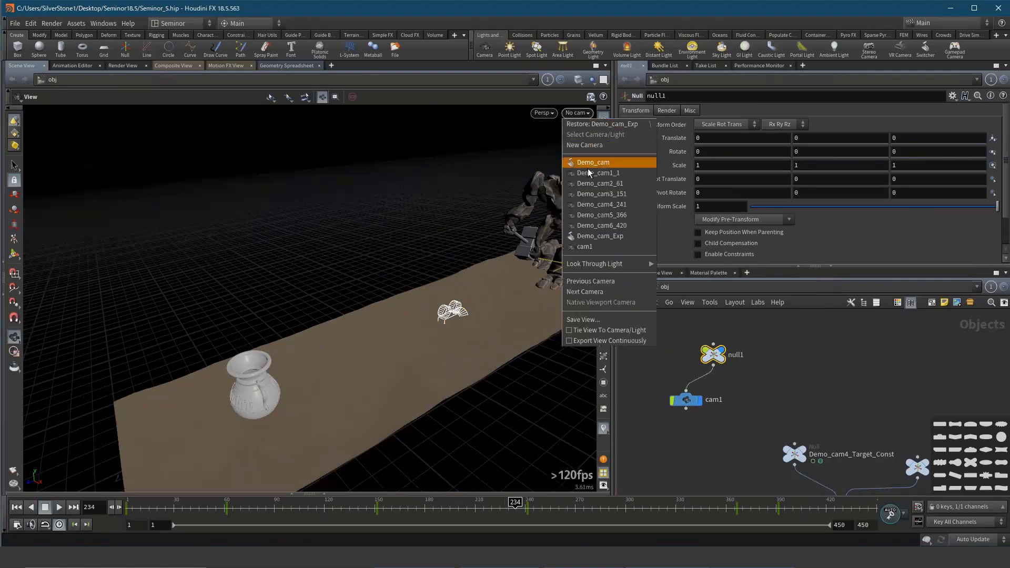
pyautogui.click(598, 247)
# Step: Pose null1 at Translate 0, 1.2, 0.8 and Rotate -12, 48; set cam1 Translate Z 5.4
pyautogui.moveTo(805, 137)
pyautogui.mouseDown(button='middle')
pyautogui.moveTo(802, 156)
pyautogui.moveTo(777, 154)
pyautogui.mouseUp(button='middle')
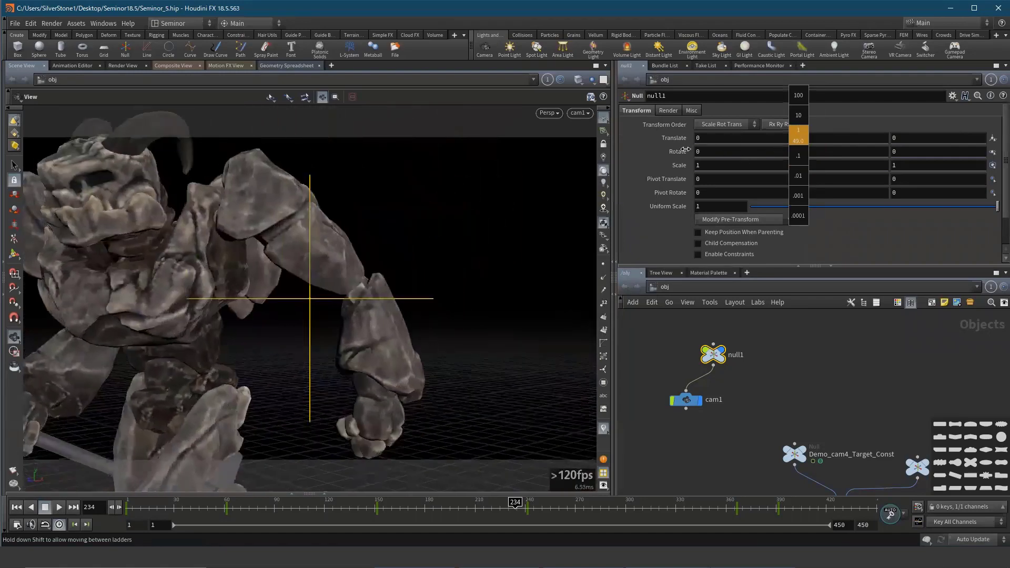
pyautogui.moveTo(776, 155); pyautogui.dragTo(821, 155, button='middle')
pyautogui.moveTo(739, 151)
pyautogui.mouseDown(button='middle')
pyautogui.moveTo(833, 224)
pyautogui.moveTo(805, 223)
pyautogui.mouseUp(button='middle')
pyautogui.moveTo(915, 138)
pyautogui.mouseDown(button='middle')
pyautogui.moveTo(947, 138)
pyautogui.moveTo(457, 532)
pyautogui.moveTo(579, 526)
pyautogui.mouseUp(button='middle')
pyautogui.click(683, 400)
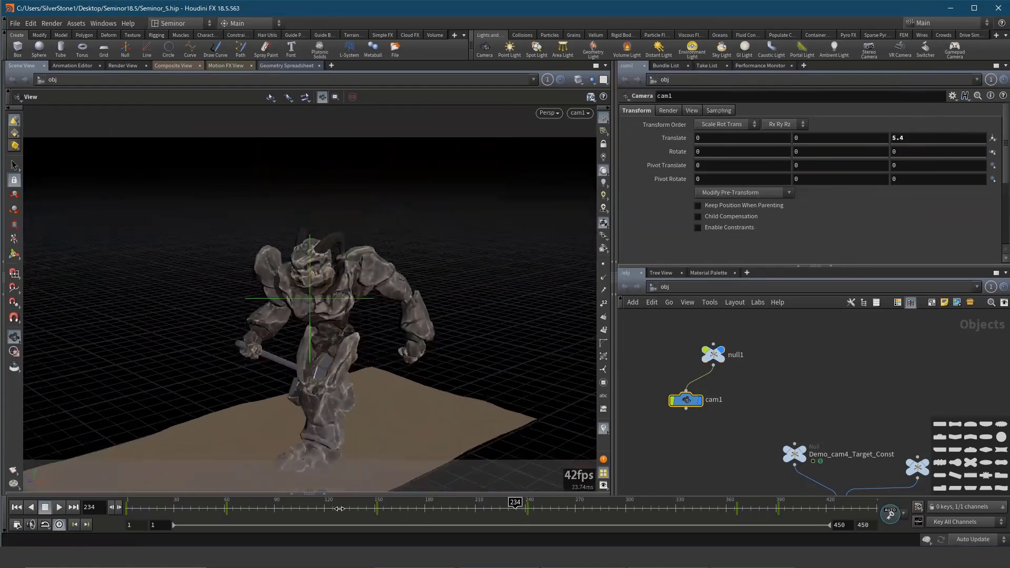
pyautogui.moveTo(686, 513); pyautogui.dragTo(441, 520)
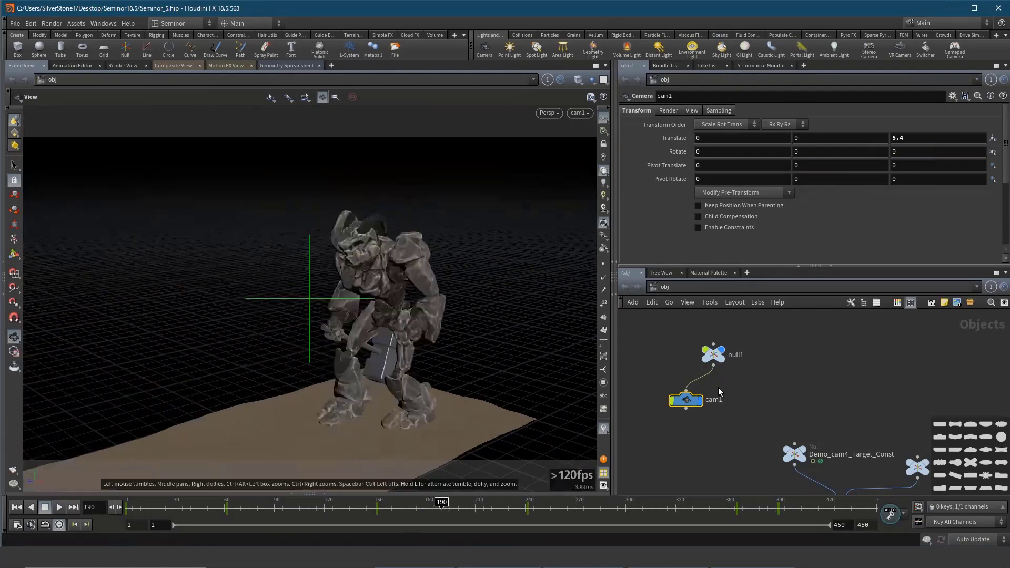
# Step: Look over the camera, target null and blend nodes, then reselect null1
pyautogui.moveTo(730, 384); pyautogui.dragTo(743, 404, button='middle')
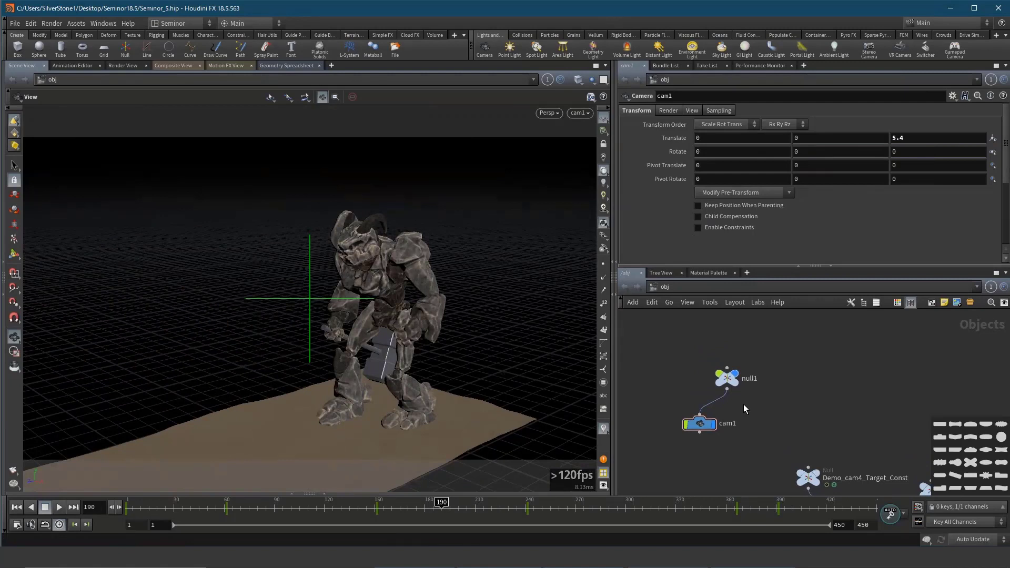
pyautogui.press('Up')
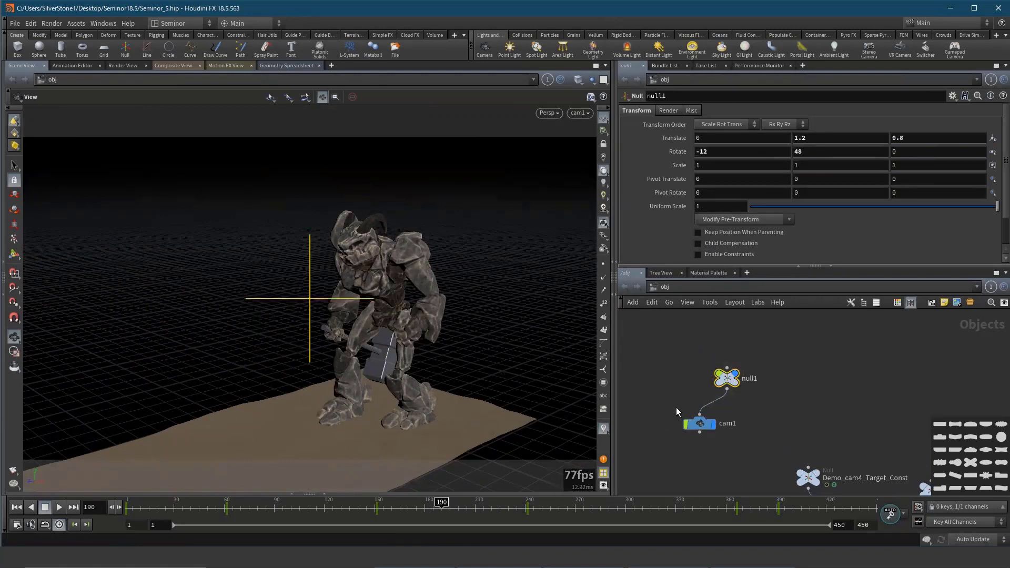
pyautogui.press('Down')
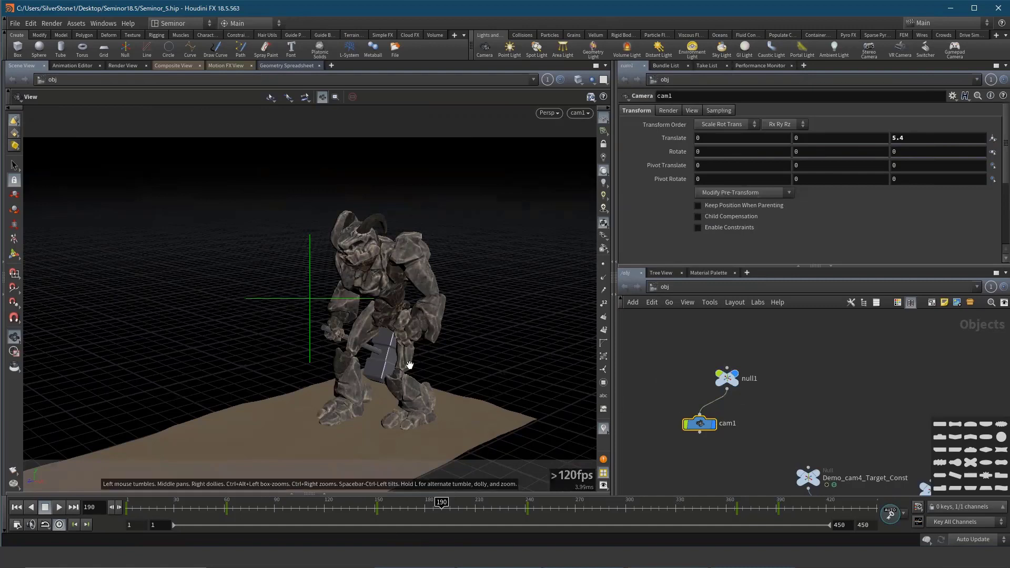
pyautogui.moveTo(808, 434)
pyautogui.mouseDown(button='middle')
pyautogui.moveTo(808, 378)
pyautogui.moveTo(751, 309)
pyautogui.mouseUp(button='middle')
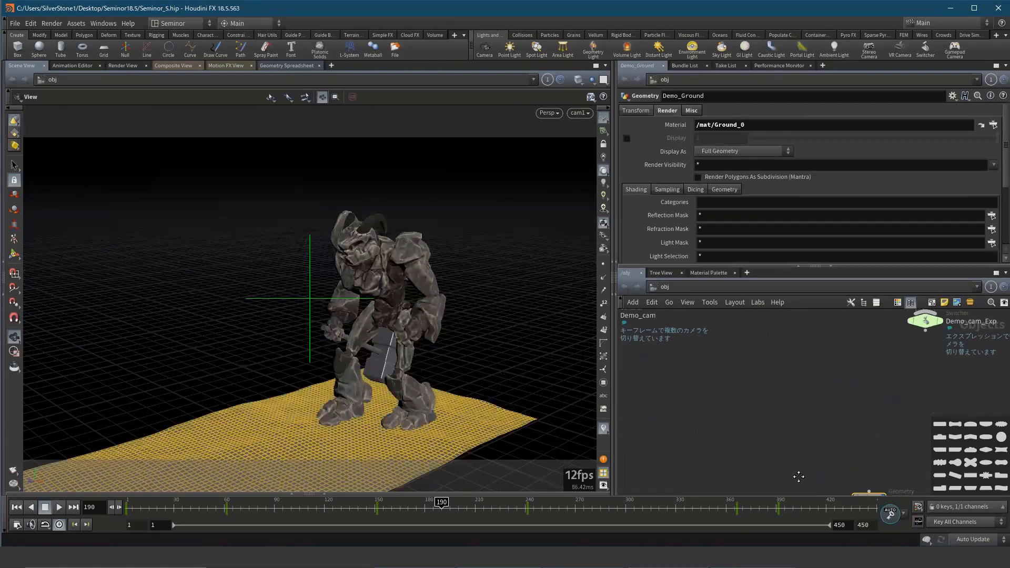
pyautogui.moveTo(790, 415); pyautogui.dragTo(747, 434, button='middle')
pyautogui.moveTo(719, 383); pyautogui.dragTo(823, 494, button='middle')
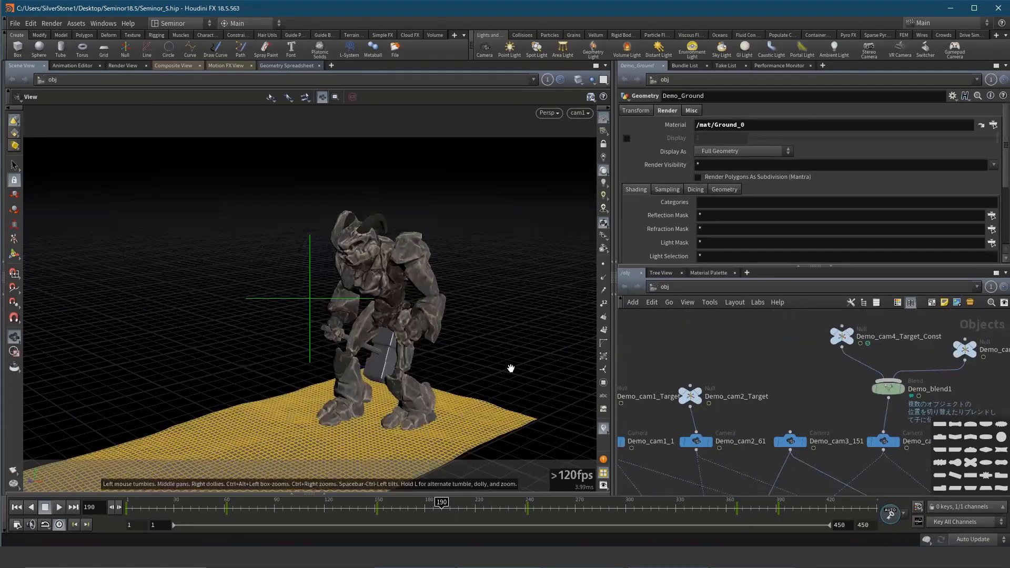
pyautogui.moveTo(724, 387)
pyautogui.mouseDown(button='middle')
pyautogui.moveTo(763, 370)
pyautogui.moveTo(723, 436)
pyautogui.mouseUp(button='middle')
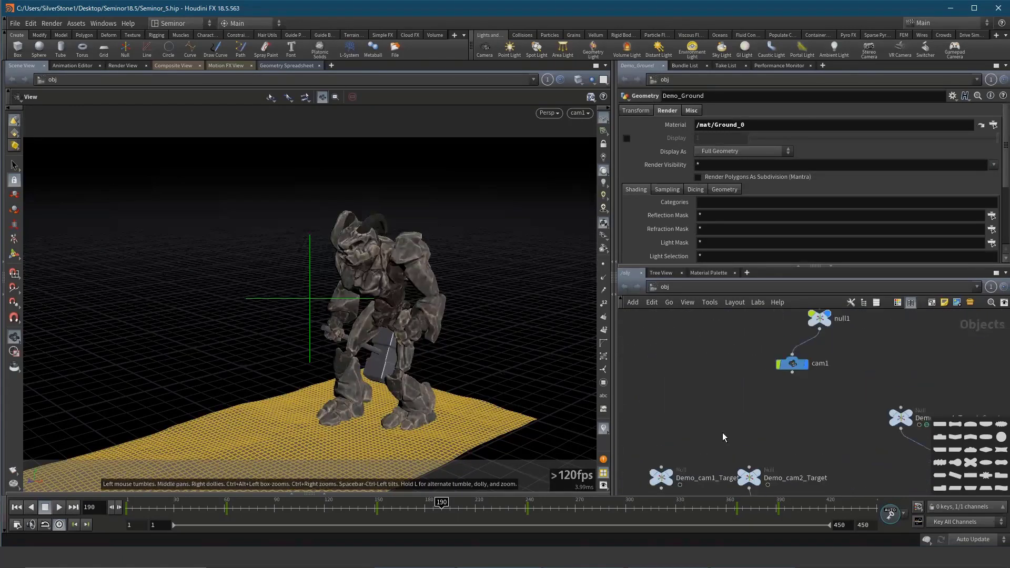
pyautogui.moveTo(734, 402); pyautogui.dragTo(722, 444, button='middle')
pyautogui.click(808, 360)
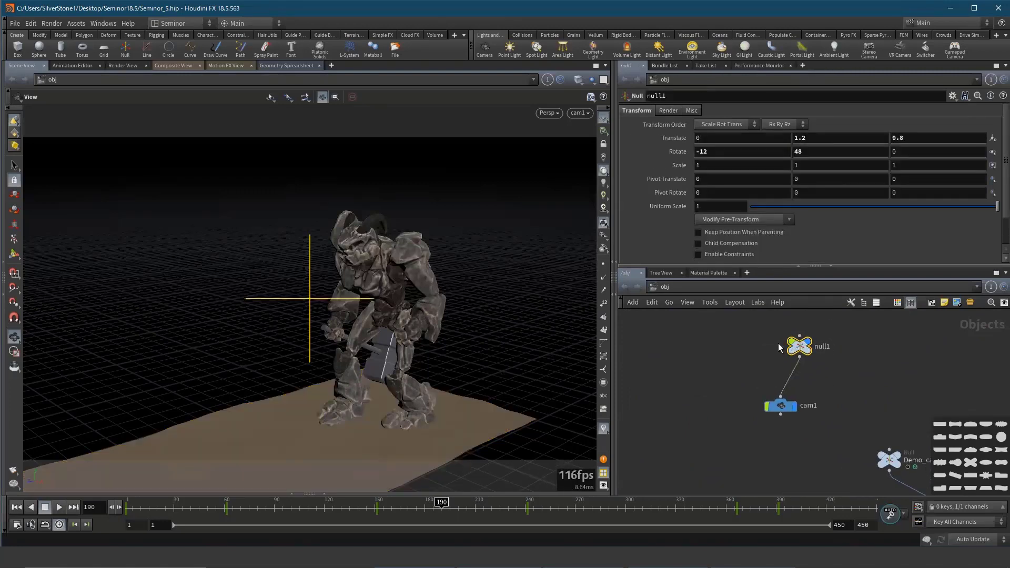
# Step: Enable constraints on null1, choose Points and pick the crag model
pyautogui.click(698, 255)
pyautogui.scroll(-2, 784, 258)
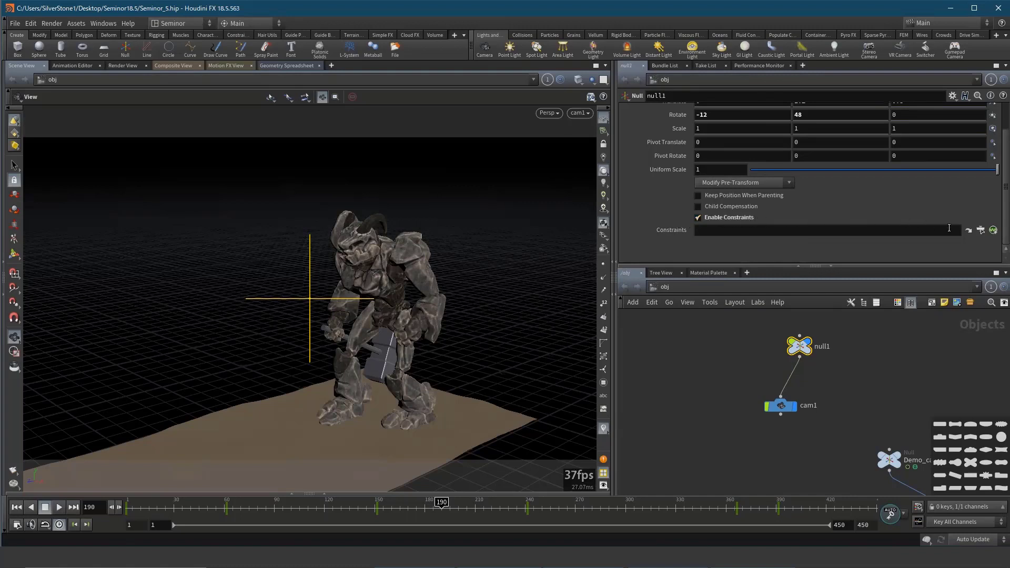
pyautogui.click(994, 231)
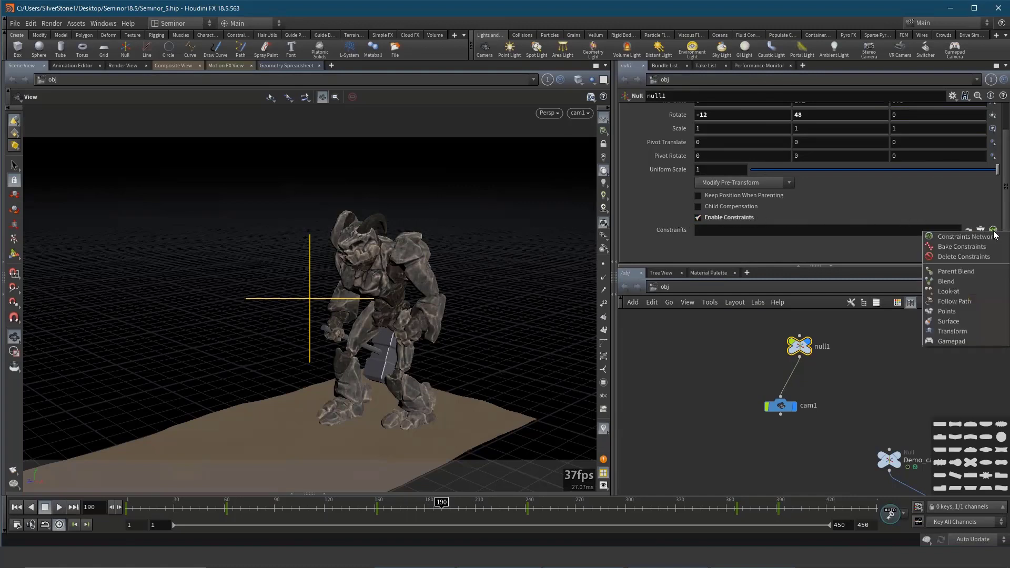
pyautogui.click(930, 310)
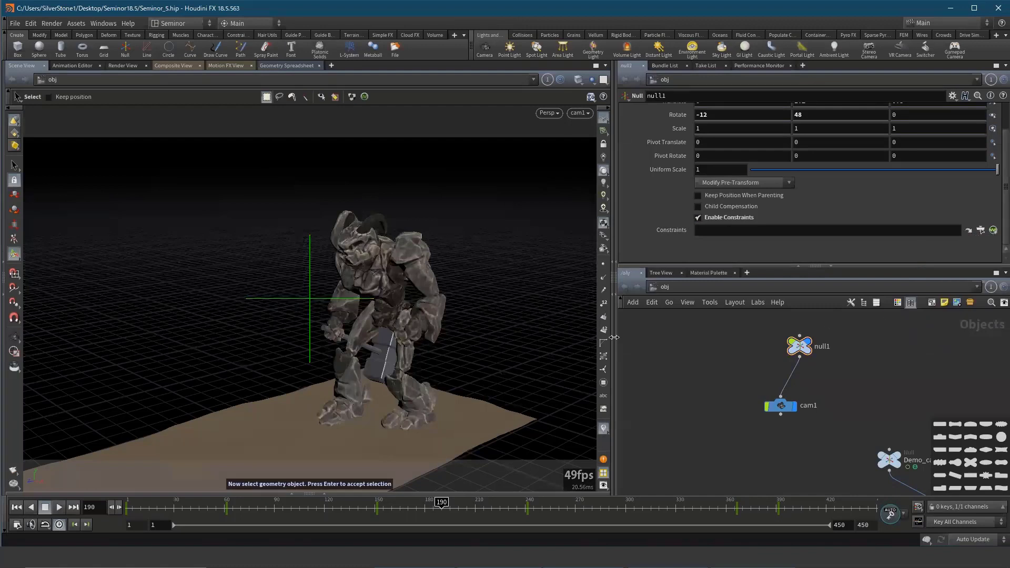
pyautogui.moveTo(838, 397)
pyautogui.mouseDown(button='middle')
pyautogui.moveTo(788, 352)
pyautogui.moveTo(773, 446)
pyautogui.mouseUp(button='middle')
pyautogui.scroll(5, 746, 459)
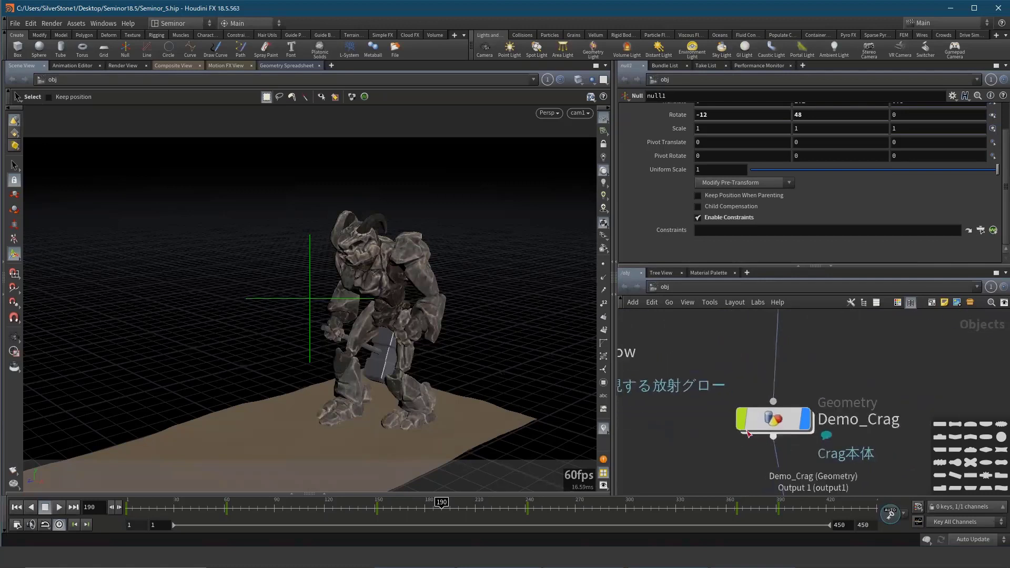
pyautogui.click(382, 338)
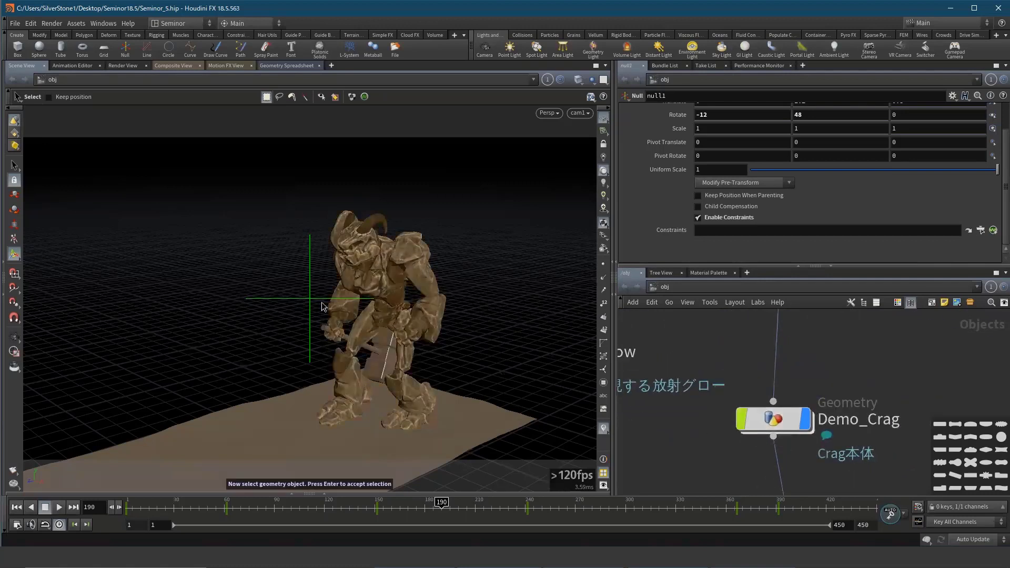
pyautogui.press('Return')
# Step: Reapply the Points constraint with the crag model as target geometry
pyautogui.scroll(-3, 773, 363)
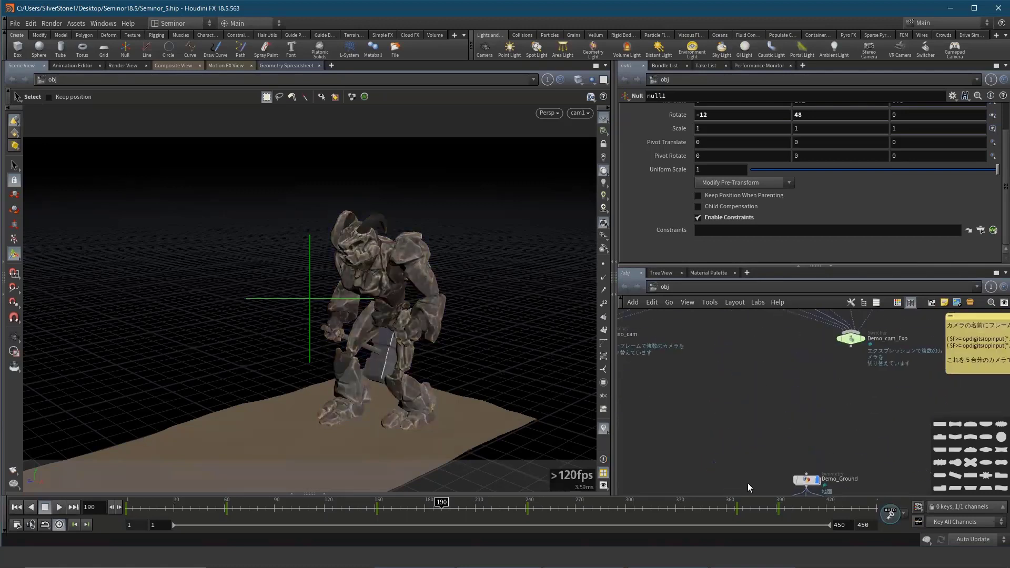
pyautogui.scroll(-2, 753, 421)
pyautogui.scroll(3, 737, 392)
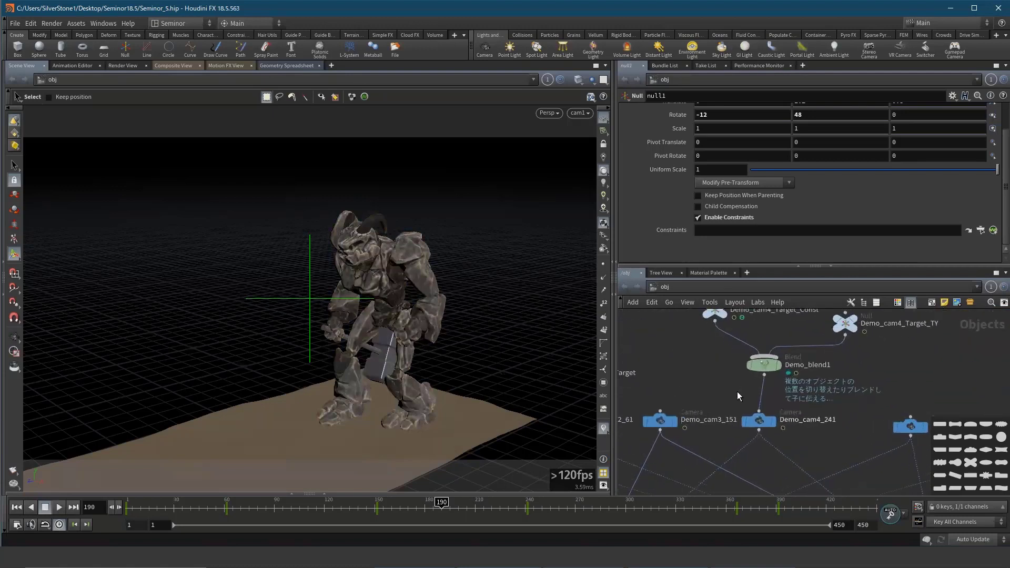
pyautogui.press('f')
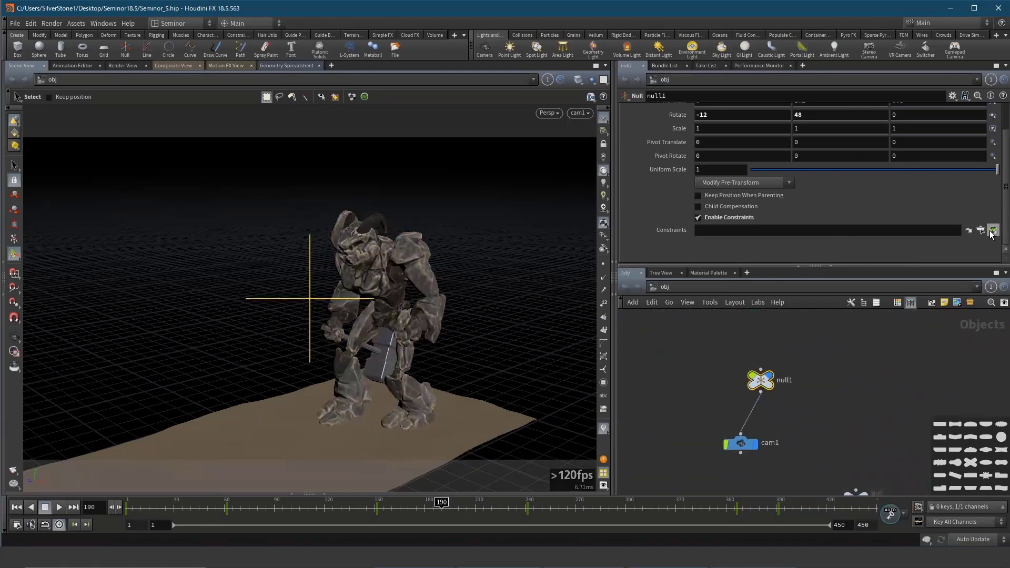
pyautogui.click(991, 234)
pyautogui.click(938, 312)
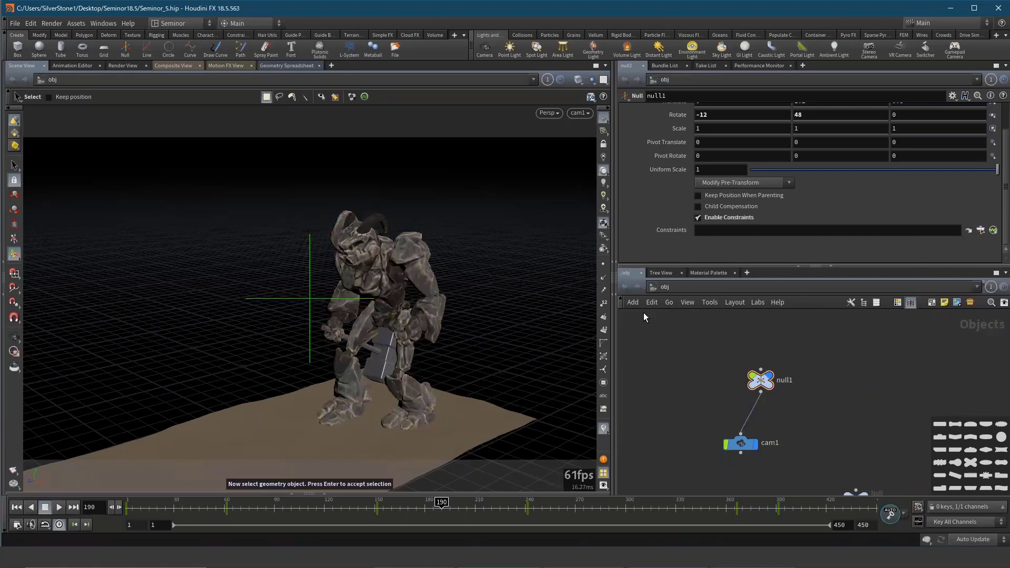
pyautogui.click(383, 279)
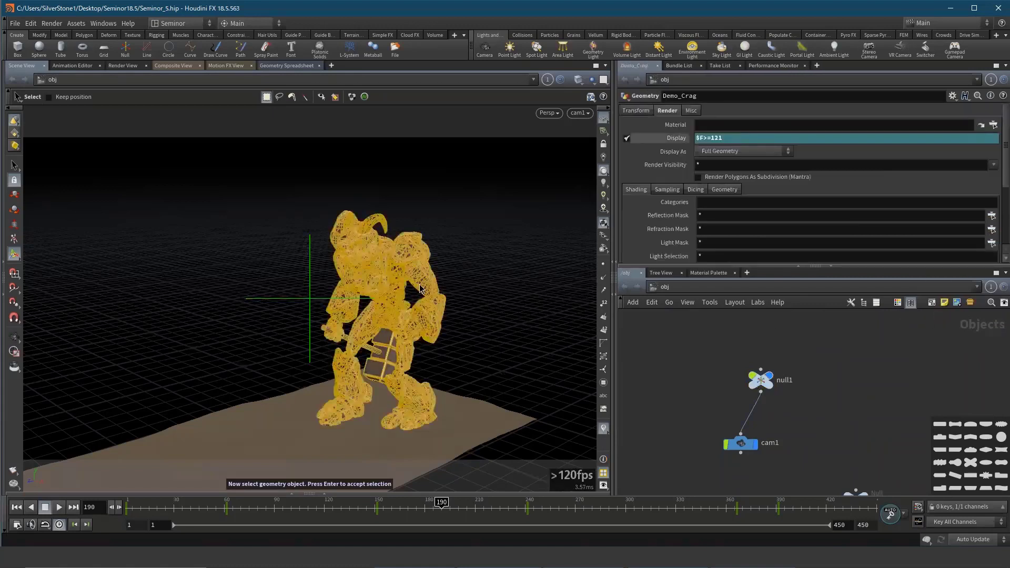
pyautogui.press('Return')
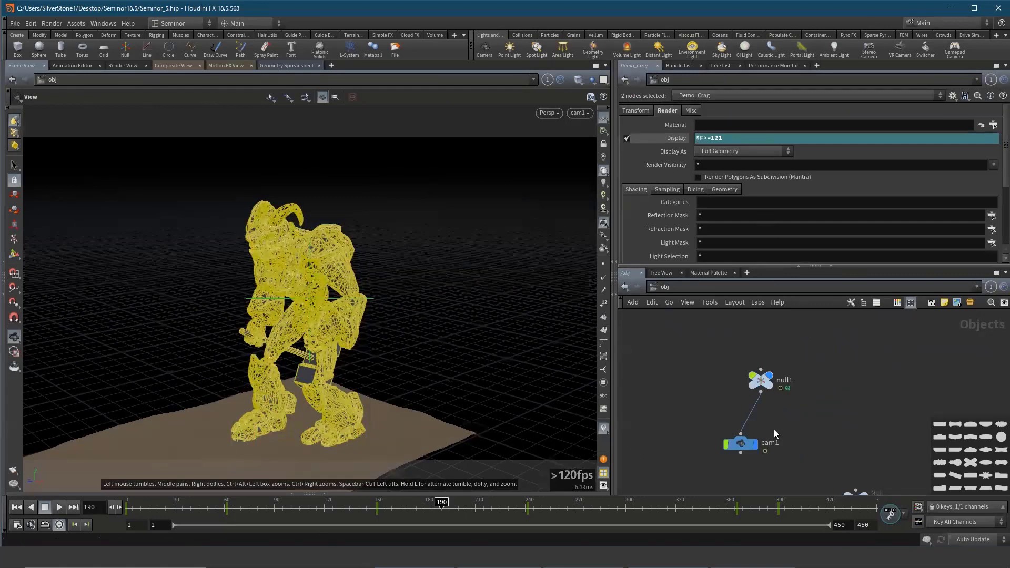
pyautogui.doubleClick(761, 380)
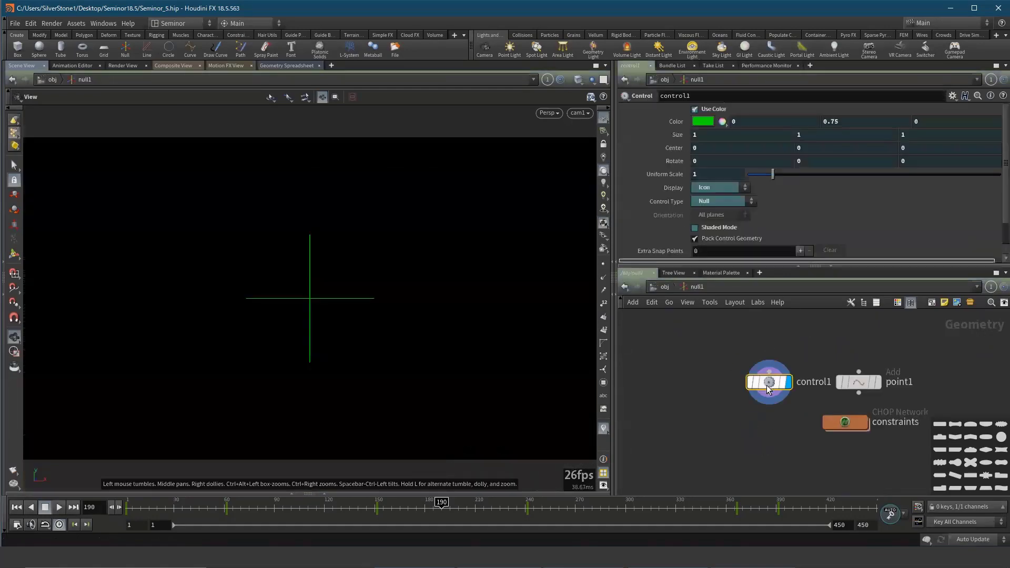
pyautogui.click(853, 421)
pyautogui.moveTo(863, 461); pyautogui.dragTo(827, 475, button='middle')
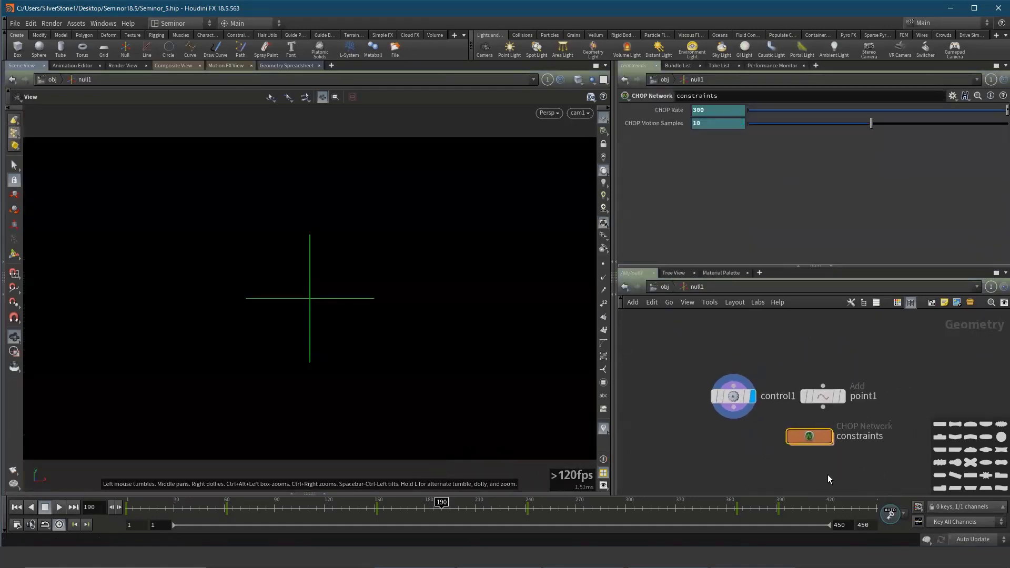
pyautogui.doubleClick(810, 440)
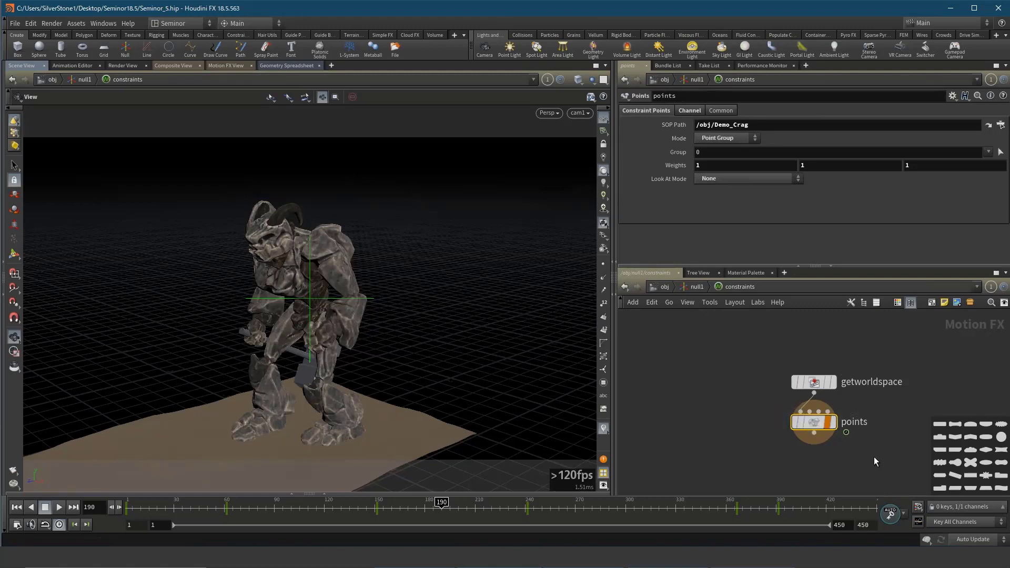
pyautogui.click(696, 289)
pyautogui.click(665, 289)
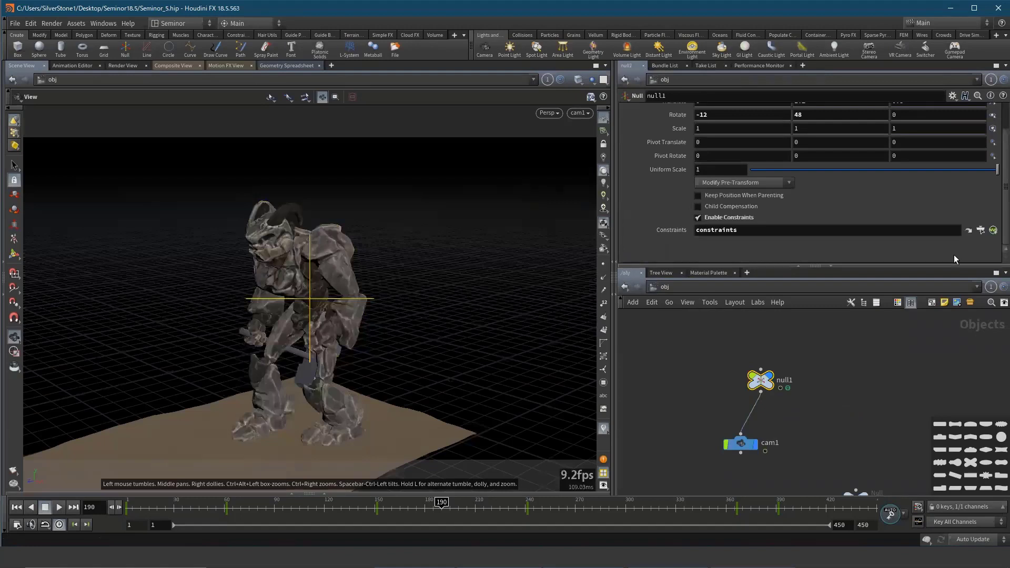
# Step: Scrub the timeline to frame 310, confirming cam1 follows the crag through null1
pyautogui.click(993, 230)
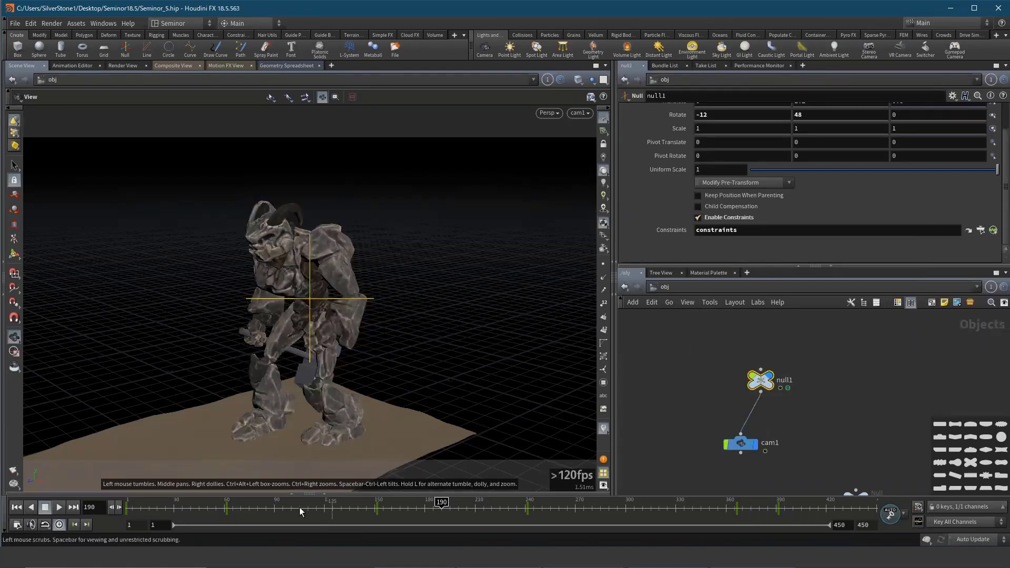
pyautogui.moveTo(404, 509)
pyautogui.mouseDown()
pyautogui.moveTo(363, 508)
pyautogui.moveTo(755, 521)
pyautogui.mouseUp()
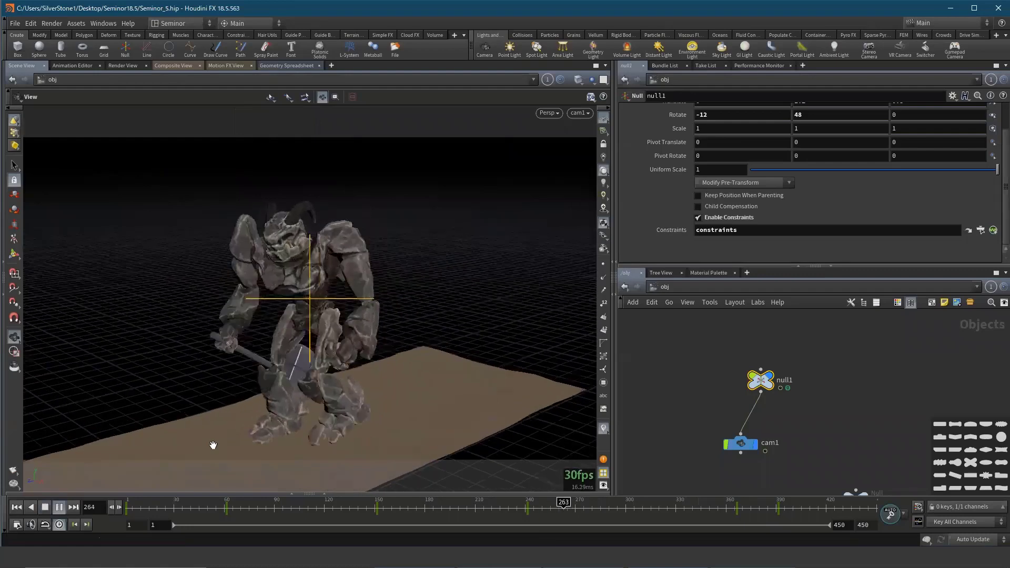
pyautogui.moveTo(127, 507); pyautogui.dragTo(509, 508)
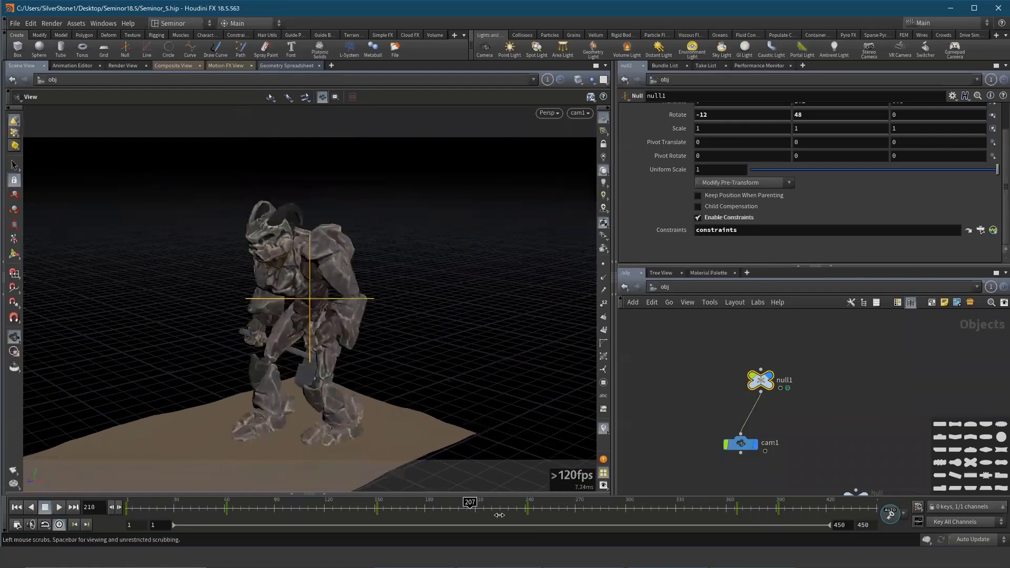
pyautogui.moveTo(576, 514); pyautogui.dragTo(642, 514)
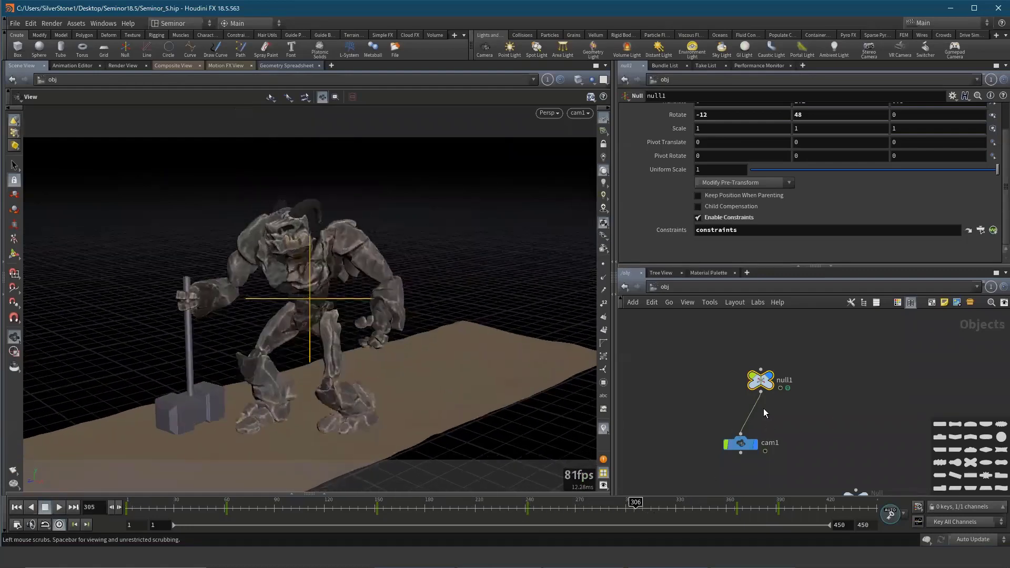
pyautogui.press('l')
pyautogui.moveTo(734, 403); pyautogui.dragTo(735, 422, button='middle')
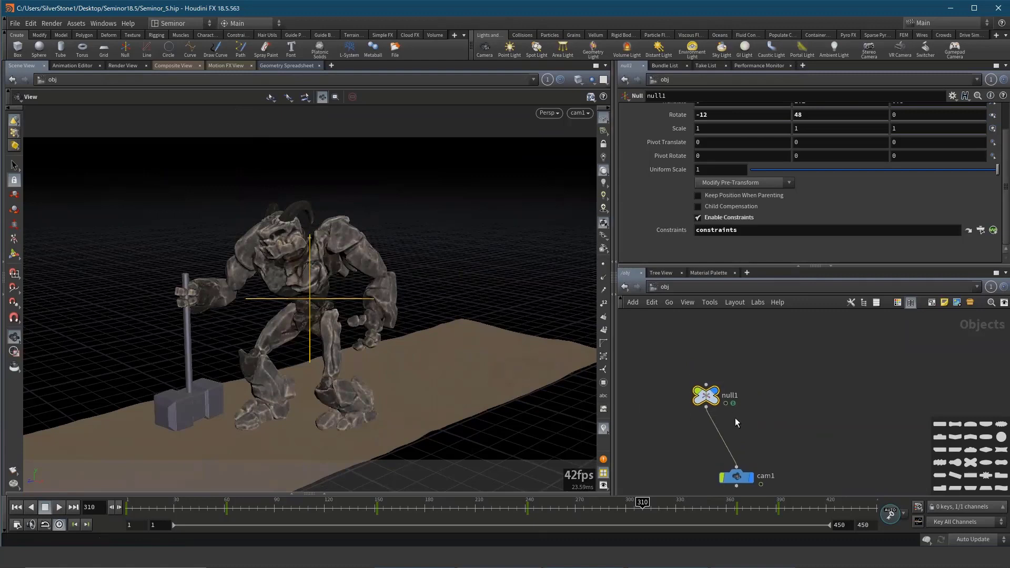
# Step: Add null2 beside null1 and set its Translate Y to 0.8
pyautogui.press('Tab')
pyautogui.write('nu')
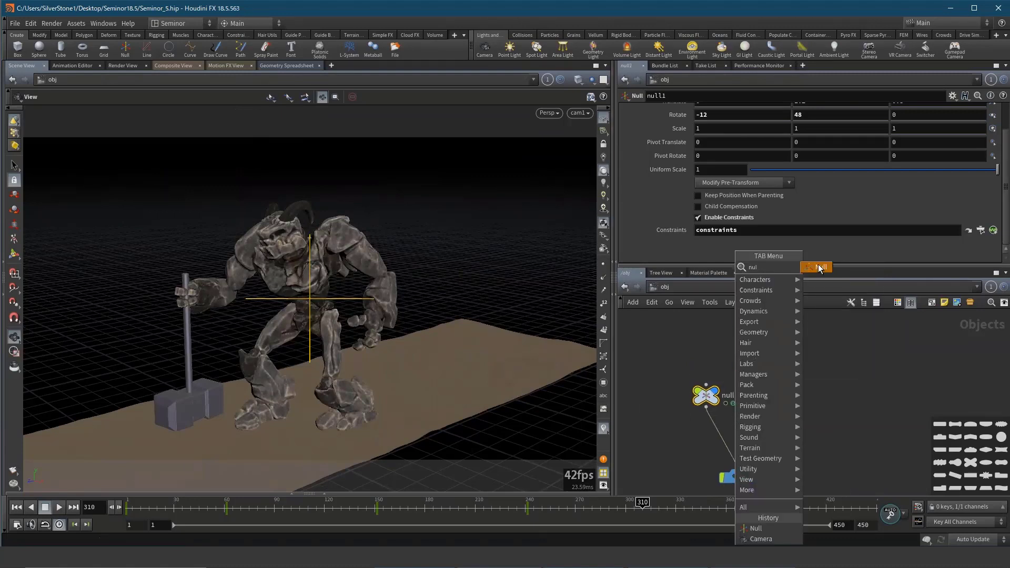
pyautogui.click(819, 268)
pyautogui.click(808, 381)
pyautogui.moveTo(808, 379); pyautogui.dragTo(791, 373)
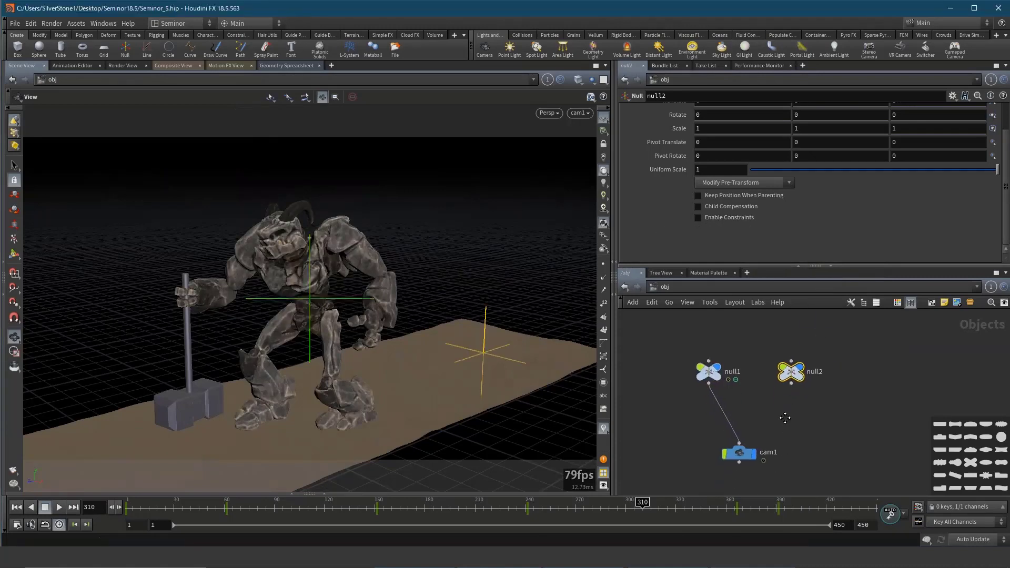
pyautogui.moveTo(785, 419); pyautogui.dragTo(777, 428, button='middle')
pyautogui.scroll(2, 859, 178)
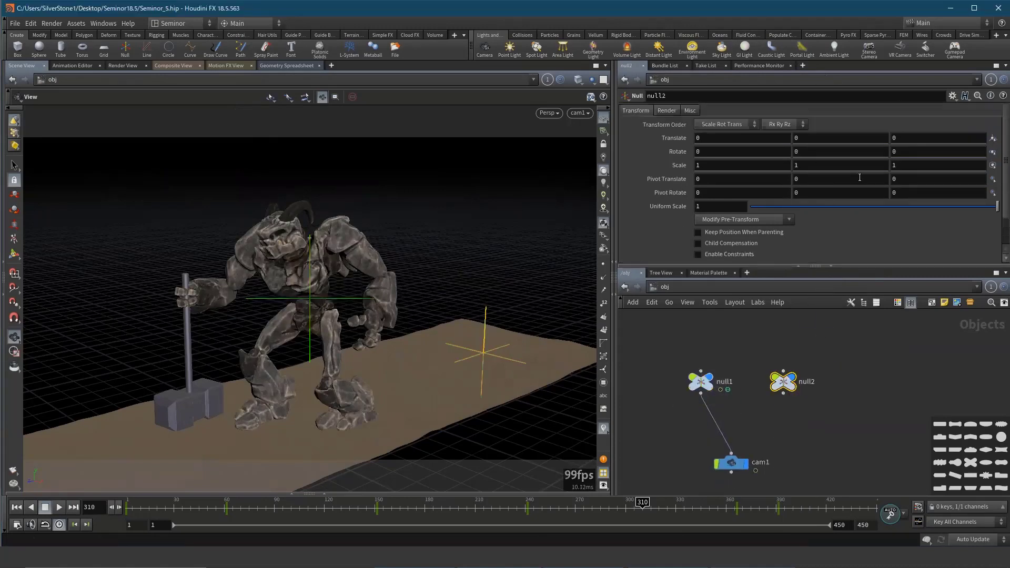
pyautogui.moveTo(820, 138); pyautogui.dragTo(842, 138, button='middle')
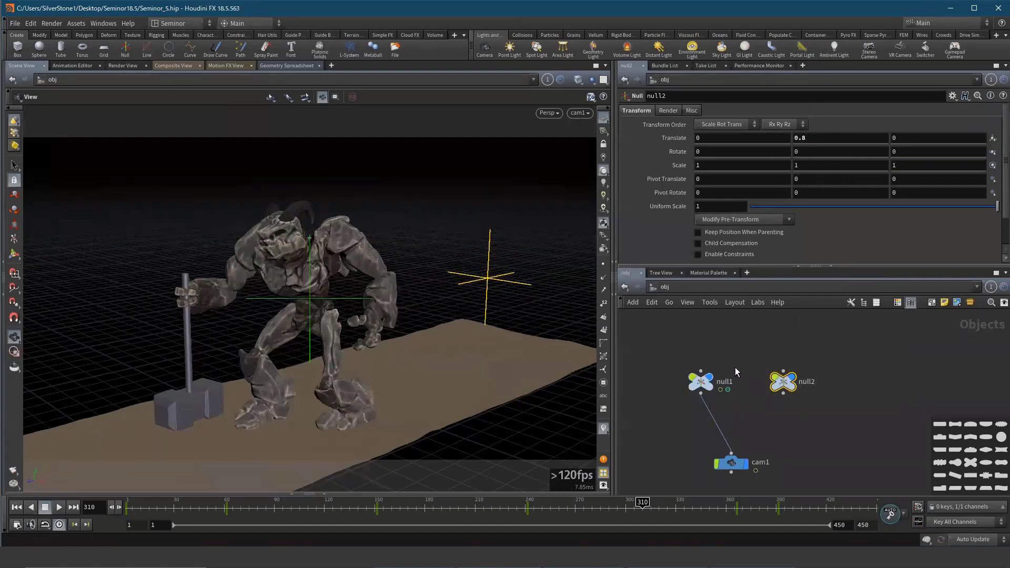
# Step: Check null1's parameters, then move cam1 to the right and select it
pyautogui.click(700, 382)
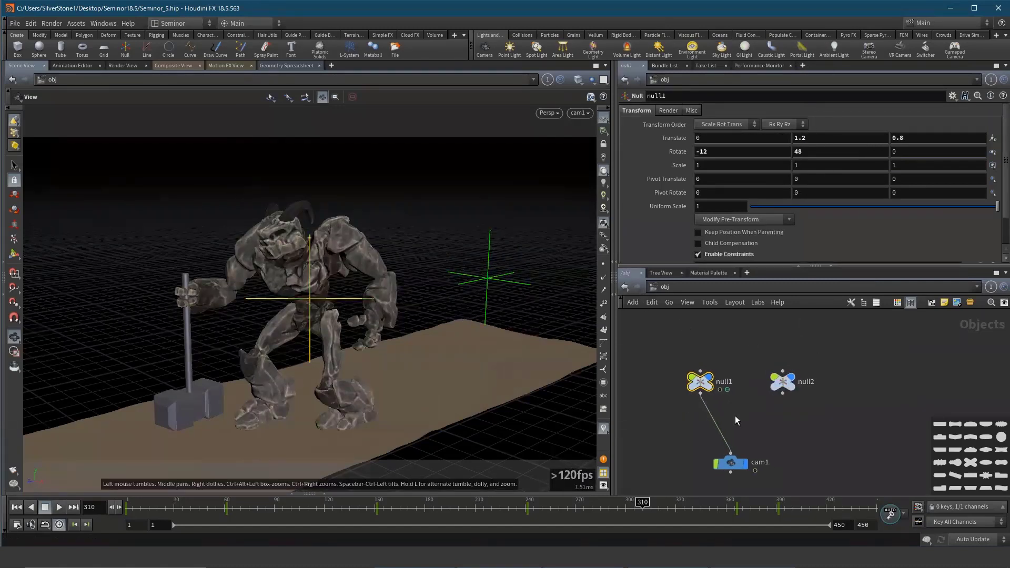
pyautogui.moveTo(731, 463); pyautogui.dragTo(749, 461)
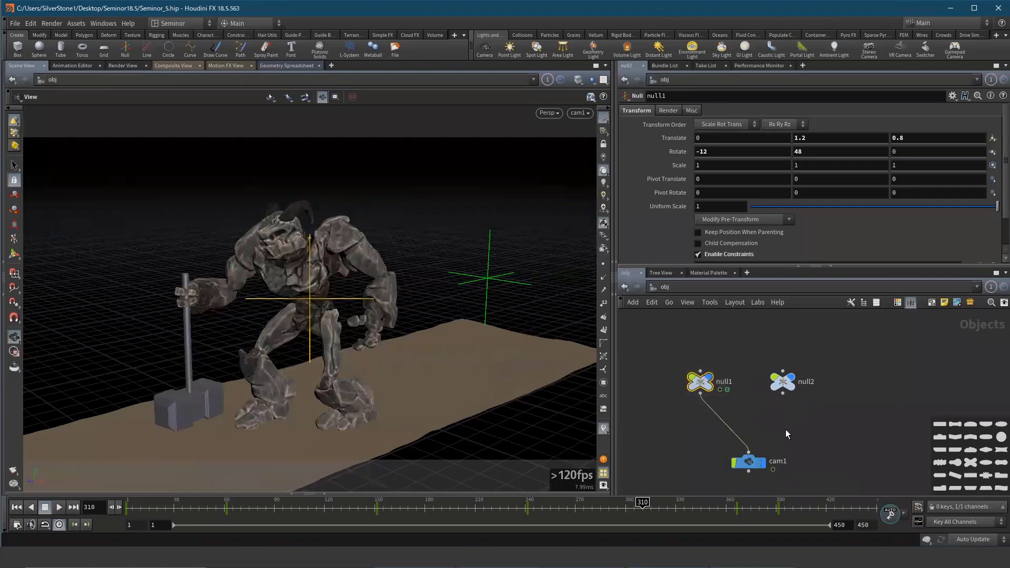
pyautogui.click(749, 462)
# Step: Insert blend1 between null1 and cam1, with null2 as its second input
pyautogui.press('Tab')
pyautogui.write('bl')
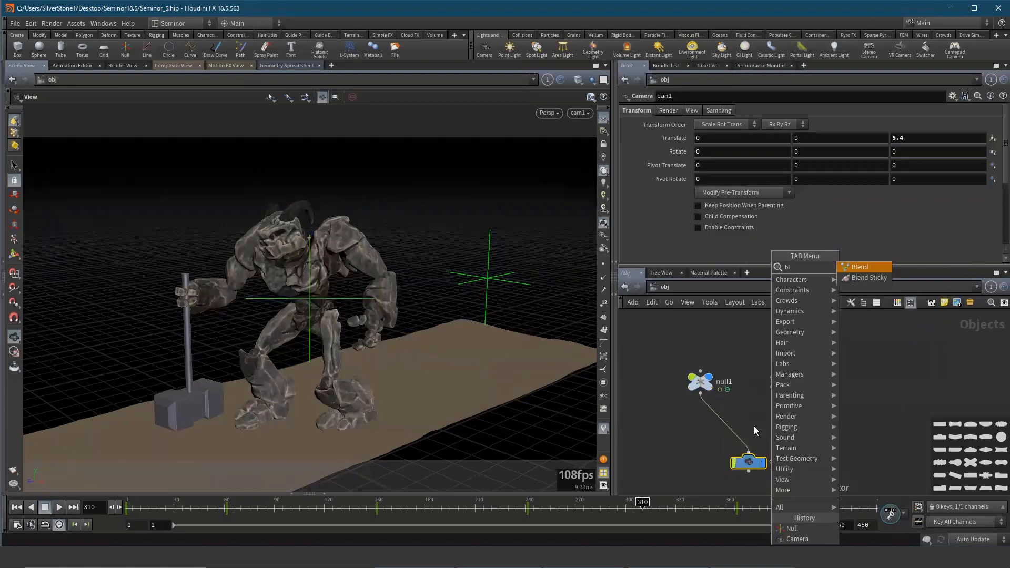
pyautogui.click(792, 528)
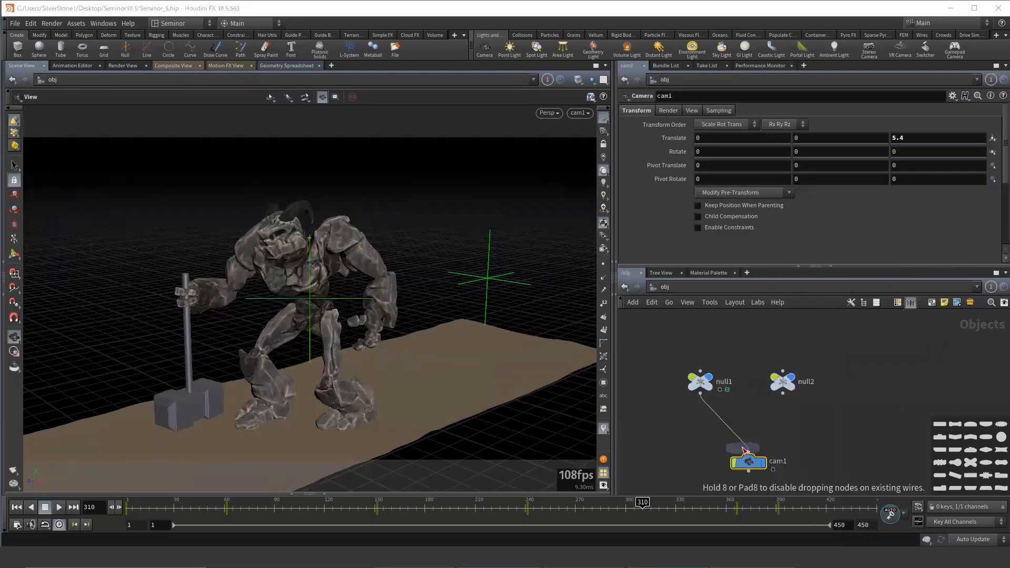
pyautogui.click(782, 381)
pyautogui.click(751, 431)
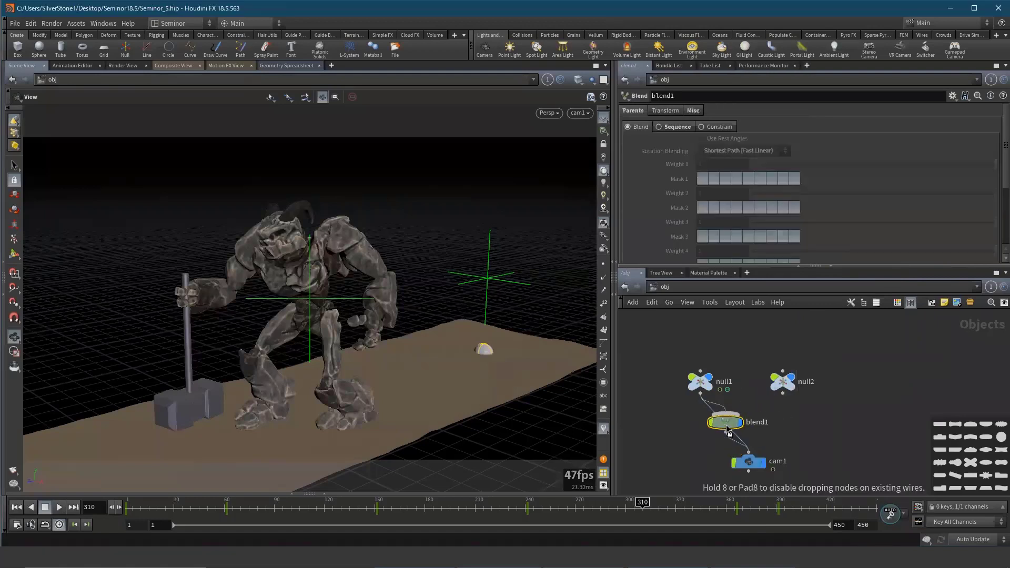
pyautogui.click(751, 411)
pyautogui.click(791, 396)
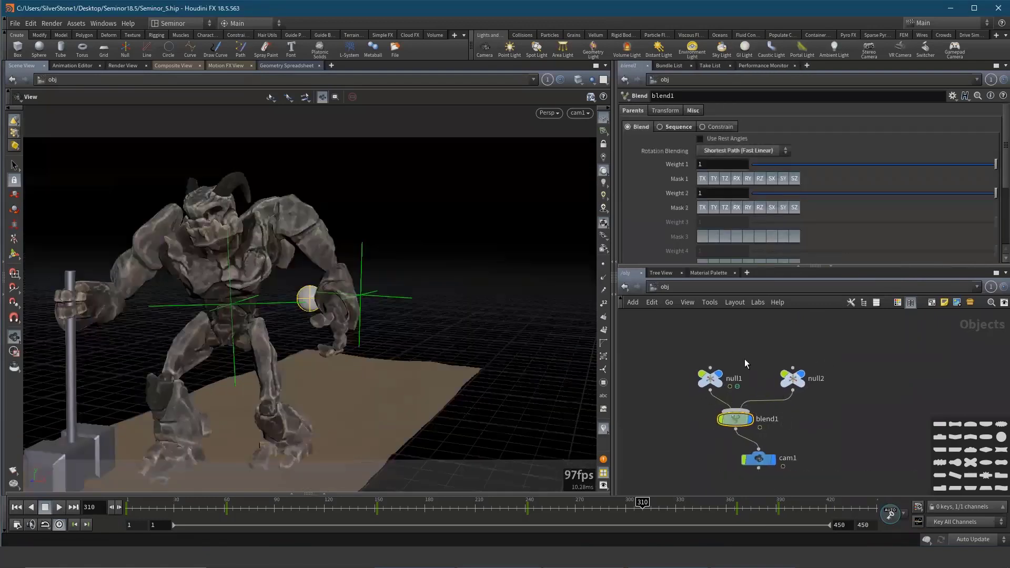
pyautogui.moveTo(749, 416); pyautogui.dragTo(772, 406)
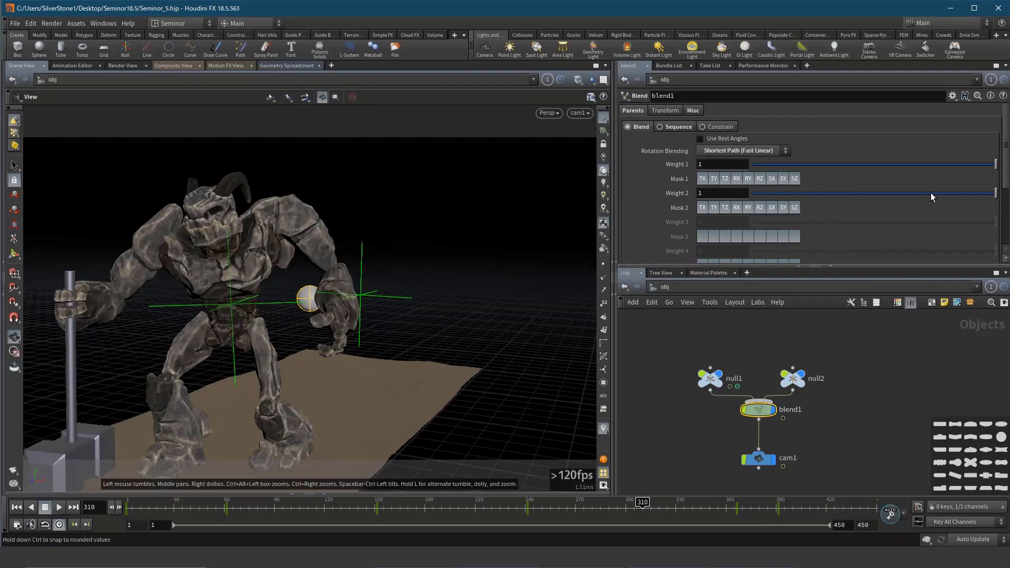
# Step: Lower blend1's Weight 2 to about 0.25, then switch to Sequence mode
pyautogui.moveTo(952, 194)
pyautogui.mouseDown()
pyautogui.moveTo(813, 194)
pyautogui.moveTo(995, 193)
pyautogui.moveTo(866, 166)
pyautogui.moveTo(996, 164)
pyautogui.moveTo(898, 193)
pyautogui.mouseUp()
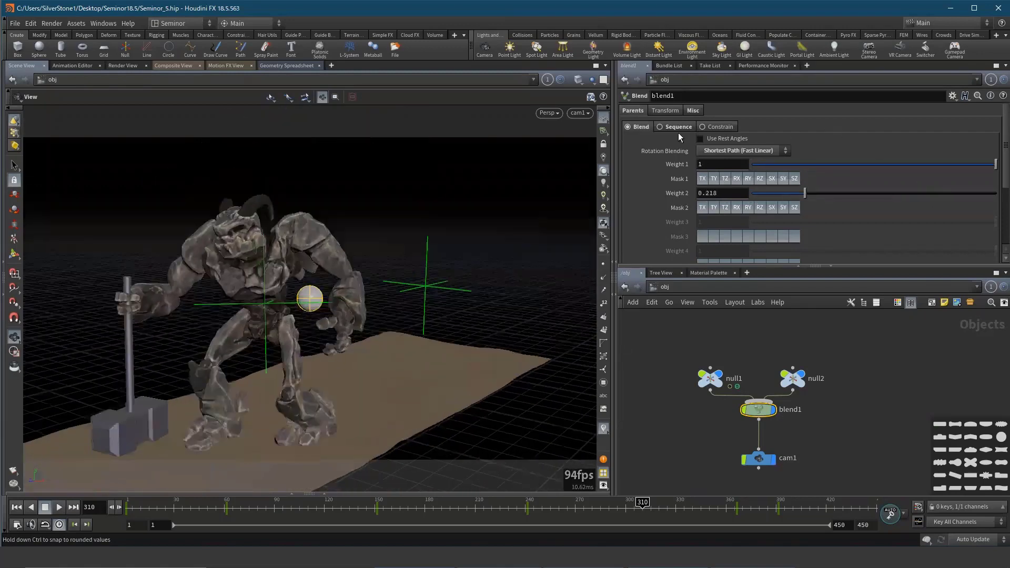
pyautogui.click(661, 127)
pyautogui.click(774, 139)
pyautogui.moveTo(776, 139)
pyautogui.mouseDown()
pyautogui.moveTo(876, 139)
pyautogui.moveTo(721, 203)
pyautogui.mouseUp()
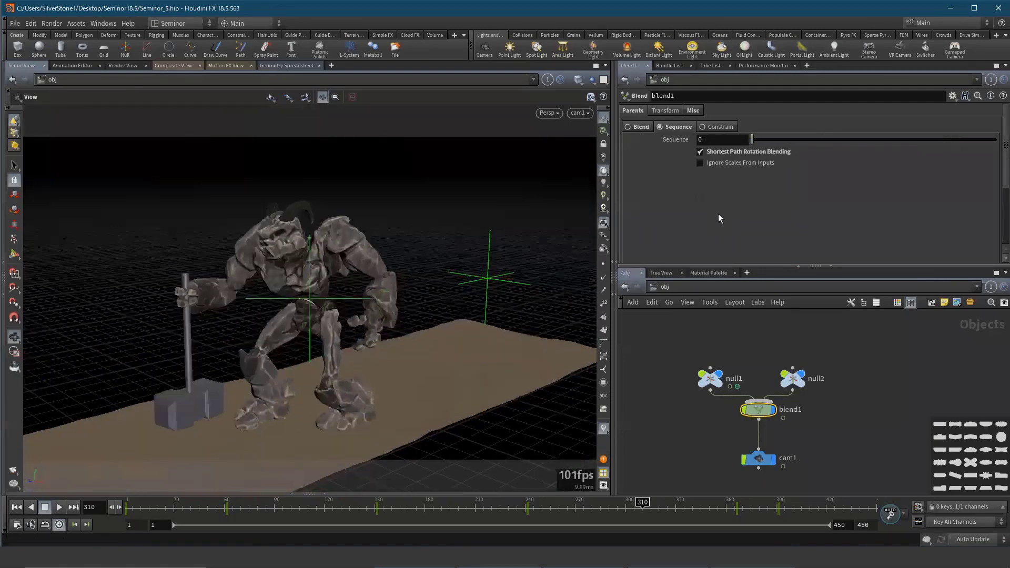
# Step: Set blend1 to Blend mode and mask null2's channels to TY only
pyautogui.click(628, 127)
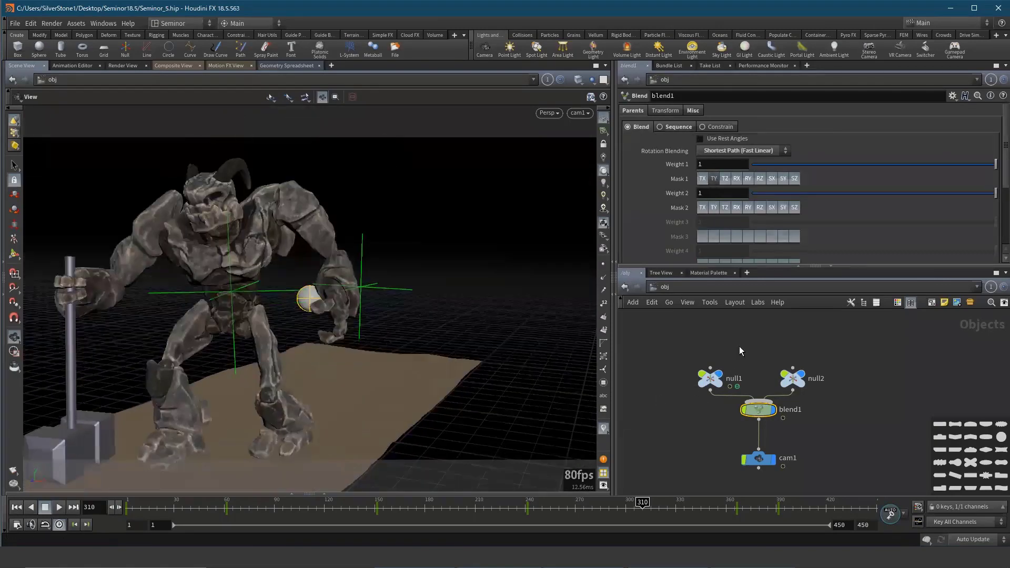
pyautogui.click(710, 378)
pyautogui.click(759, 410)
pyautogui.click(714, 179)
pyautogui.click(702, 207)
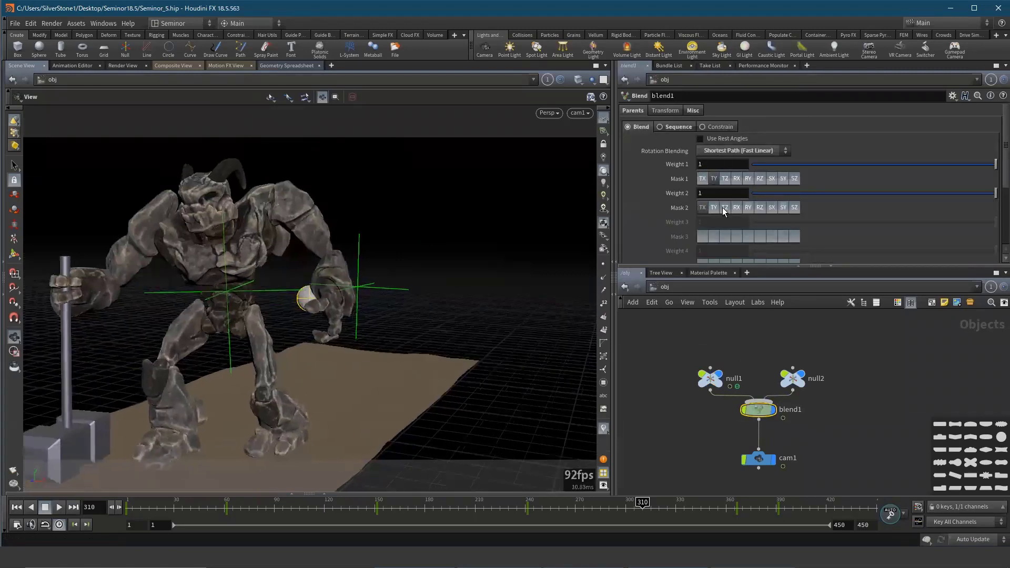
pyautogui.click(736, 207)
pyautogui.click(748, 207)
pyautogui.click(759, 207)
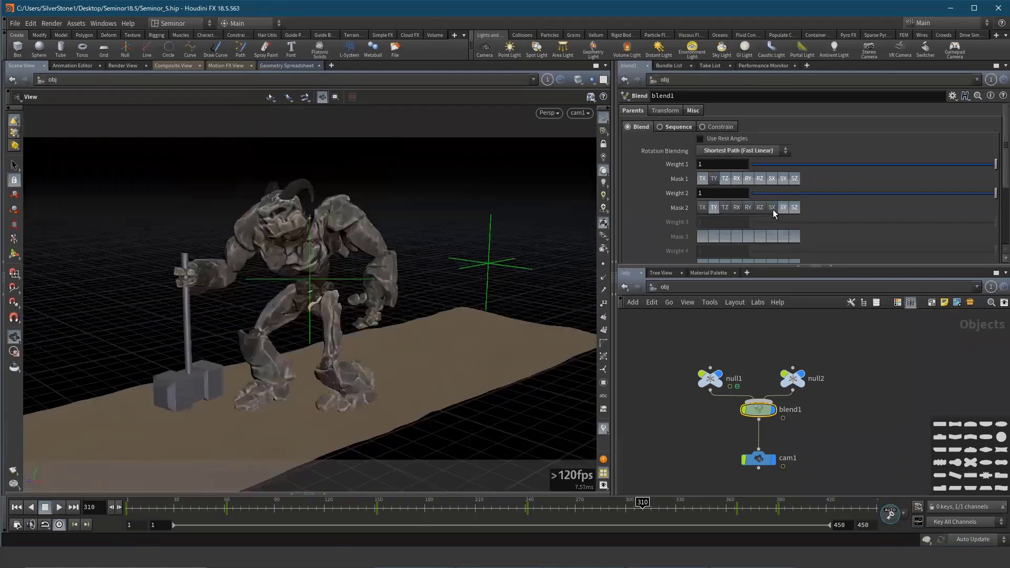
pyautogui.click(798, 209)
pyautogui.click(793, 377)
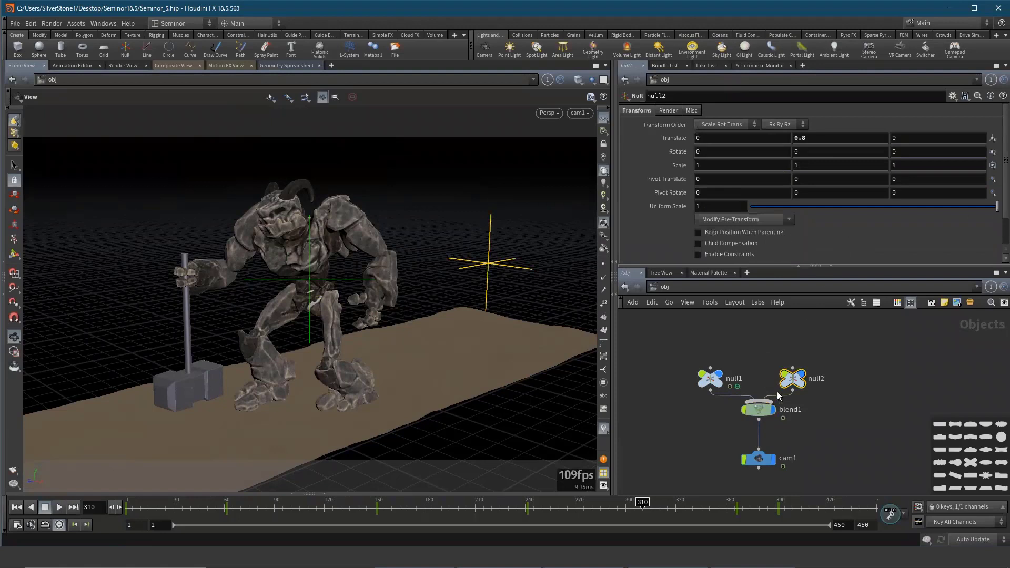
pyautogui.moveTo(692, 388); pyautogui.dragTo(683, 451)
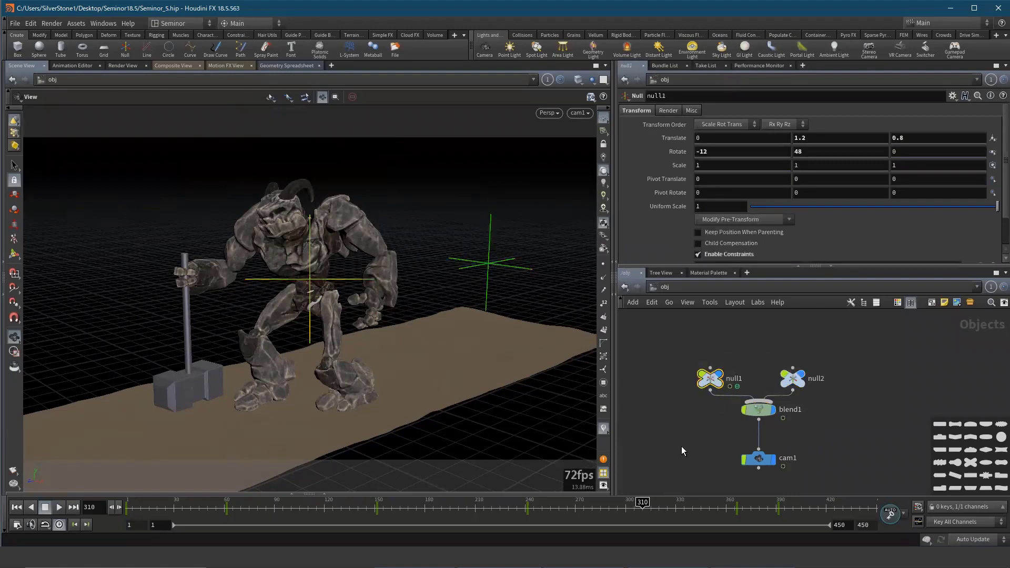
# Step: Play and scrub the animation to preview the blended cam1 motion
pyautogui.click(58, 507)
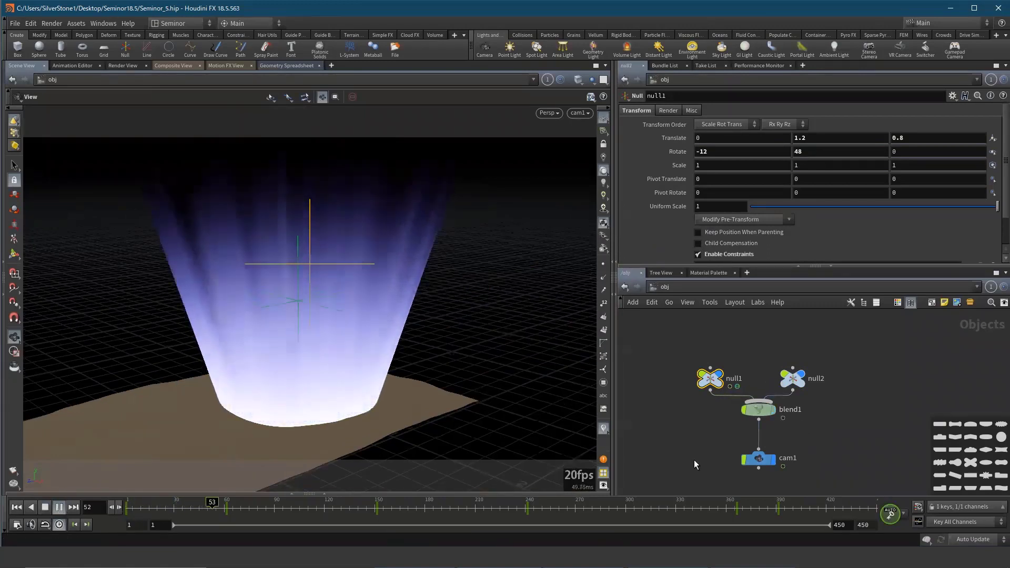
pyautogui.scroll(-5, 758, 421)
pyautogui.scroll(4, 772, 294)
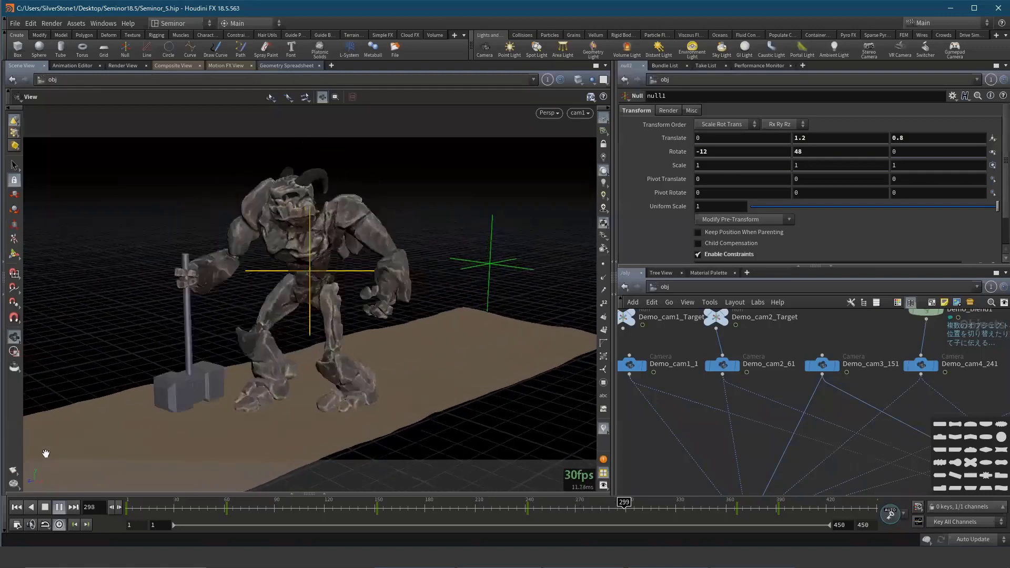
pyautogui.scroll(-4, 772, 363)
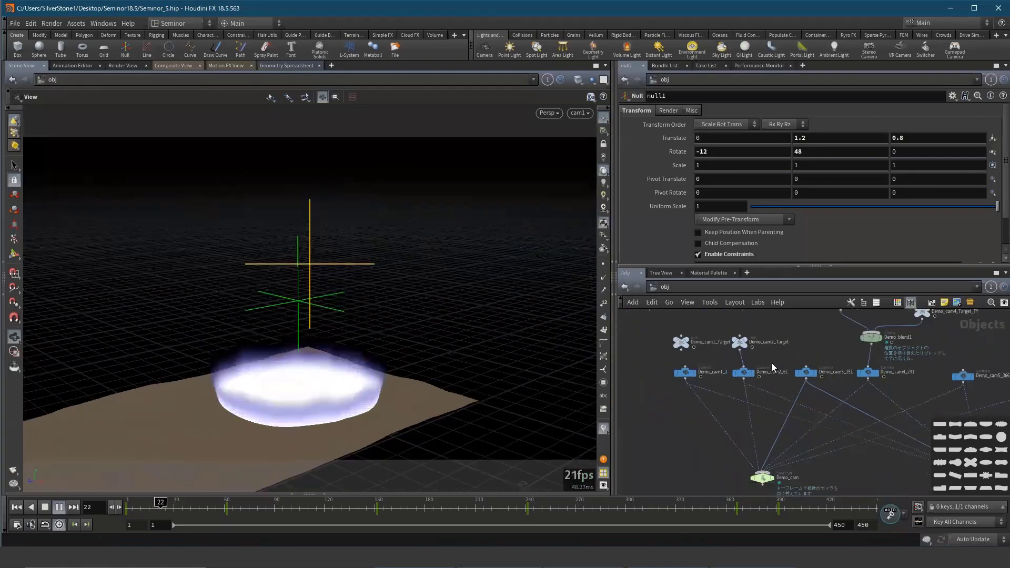
pyautogui.moveTo(771, 363); pyautogui.dragTo(743, 456, button='middle')
pyautogui.scroll(4, 743, 420)
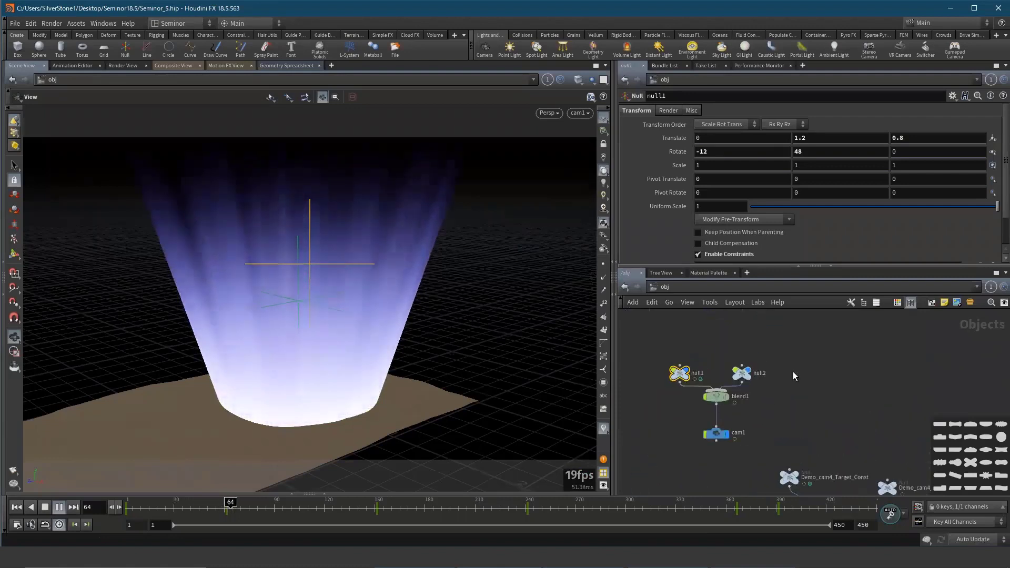
pyautogui.moveTo(737, 392); pyautogui.dragTo(739, 404)
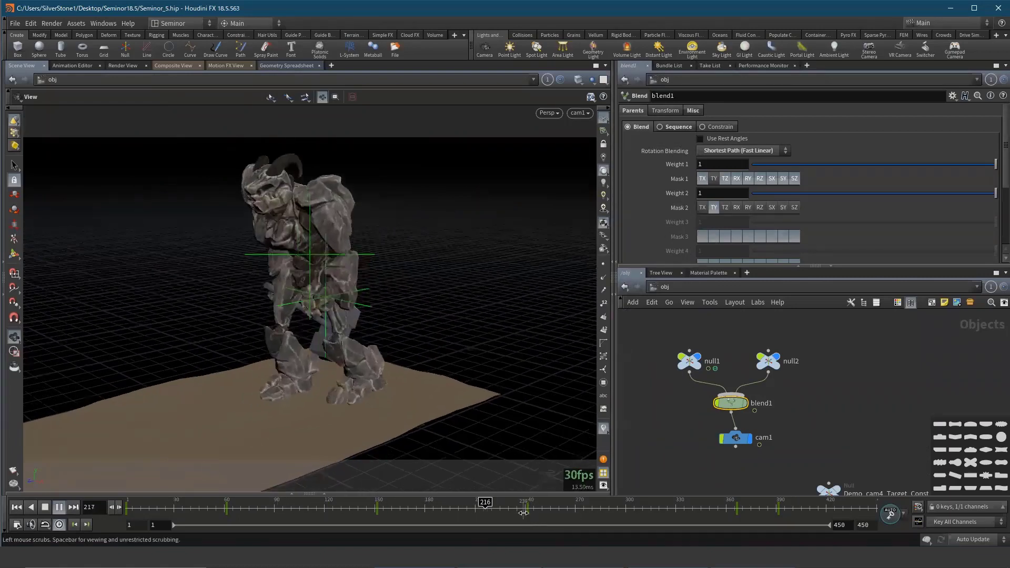
pyautogui.moveTo(525, 511); pyautogui.dragTo(525, 523)
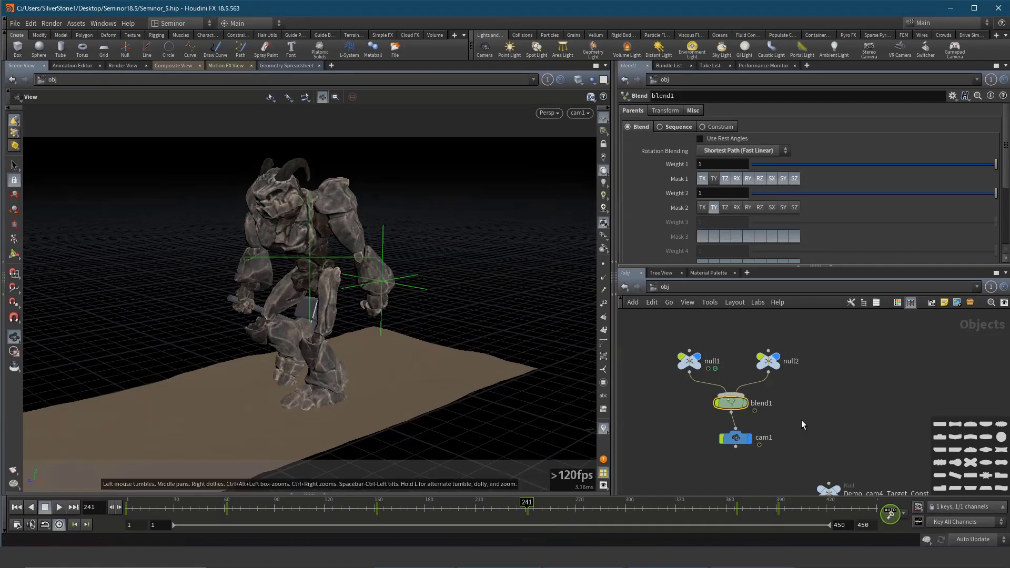
# Step: Auto-arrange the null, blend and camera nodes into a column and deselect
pyautogui.press('l')
pyautogui.press('h')
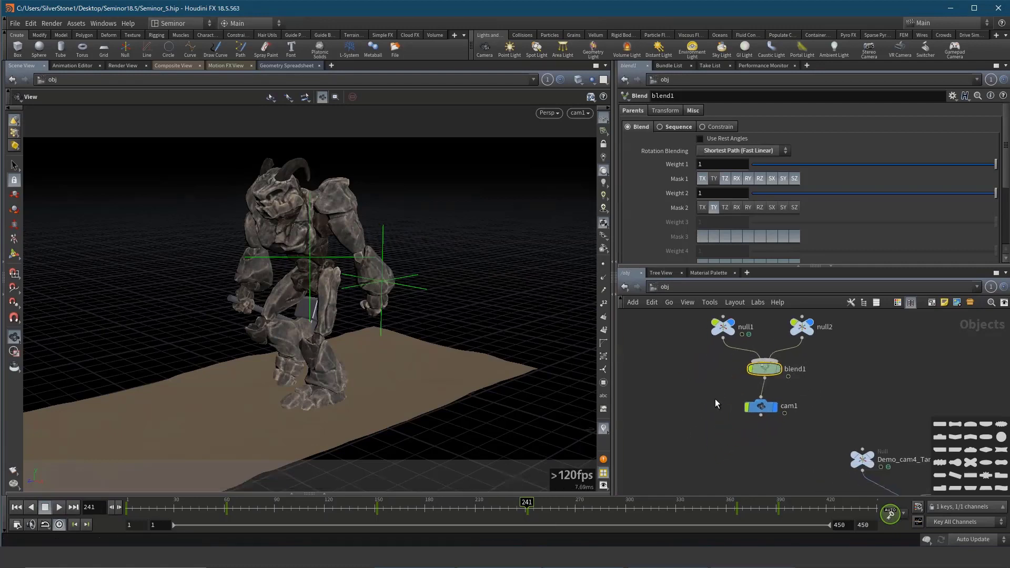
pyautogui.scroll(-2, 837, 395)
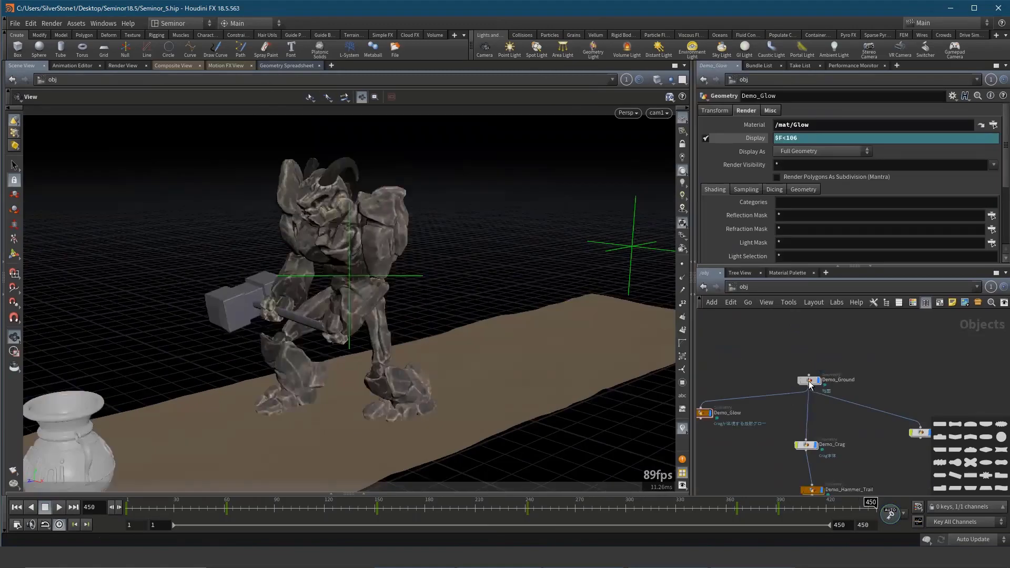
# Step: Lower Demo_Ground to Translate Y -0.01
pyautogui.doubleClick(809, 382)
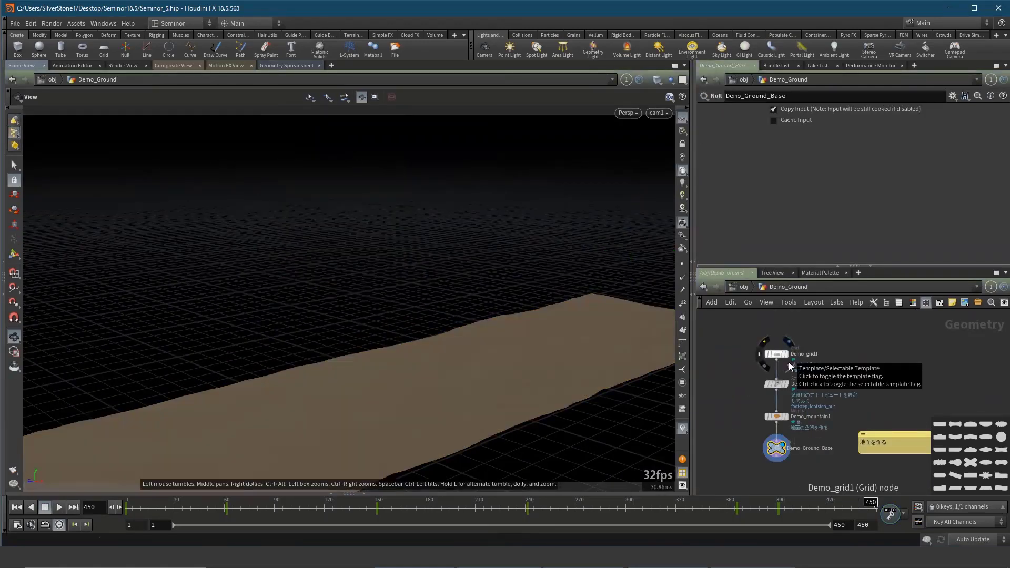
pyautogui.click(741, 289)
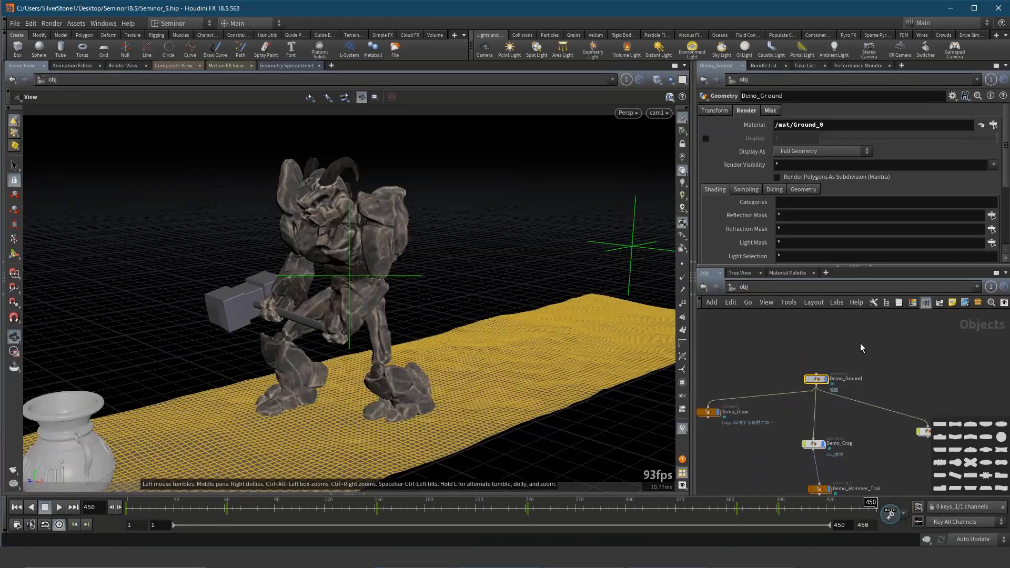
pyautogui.click(714, 111)
pyautogui.moveTo(865, 143); pyautogui.dragTo(865, 152, button='middle')
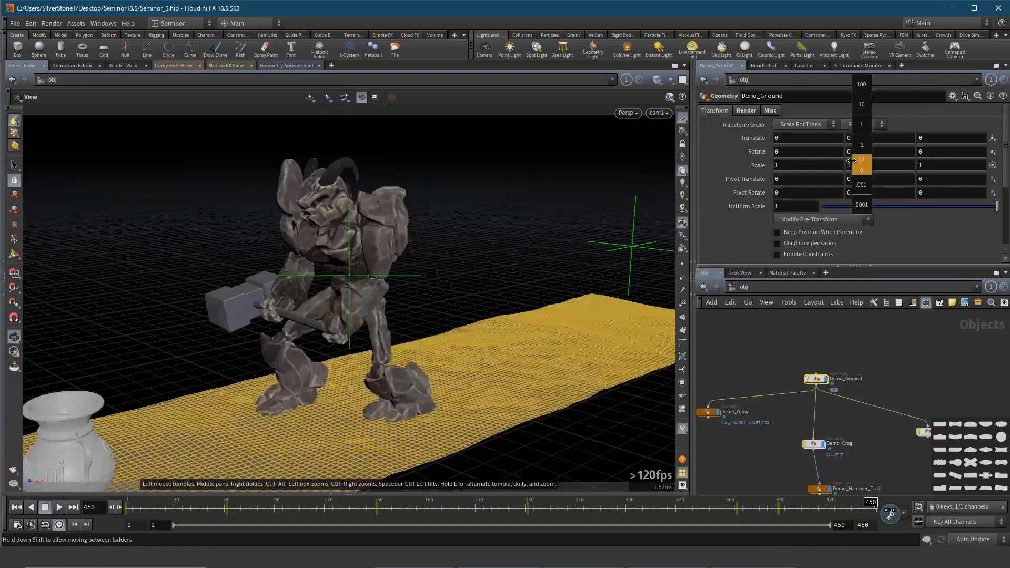
pyautogui.moveTo(865, 152); pyautogui.dragTo(831, 165, button='middle')
# Step: Check Demo_Glow's and cam1's parameters, then select null2
pyautogui.click(771, 392)
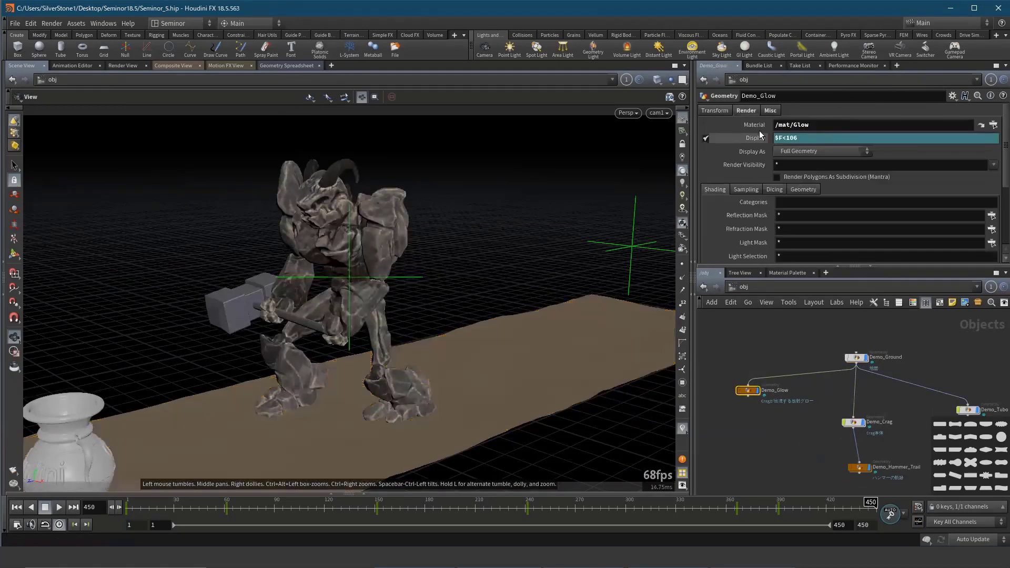
pyautogui.click(718, 110)
pyautogui.scroll(5, 769, 361)
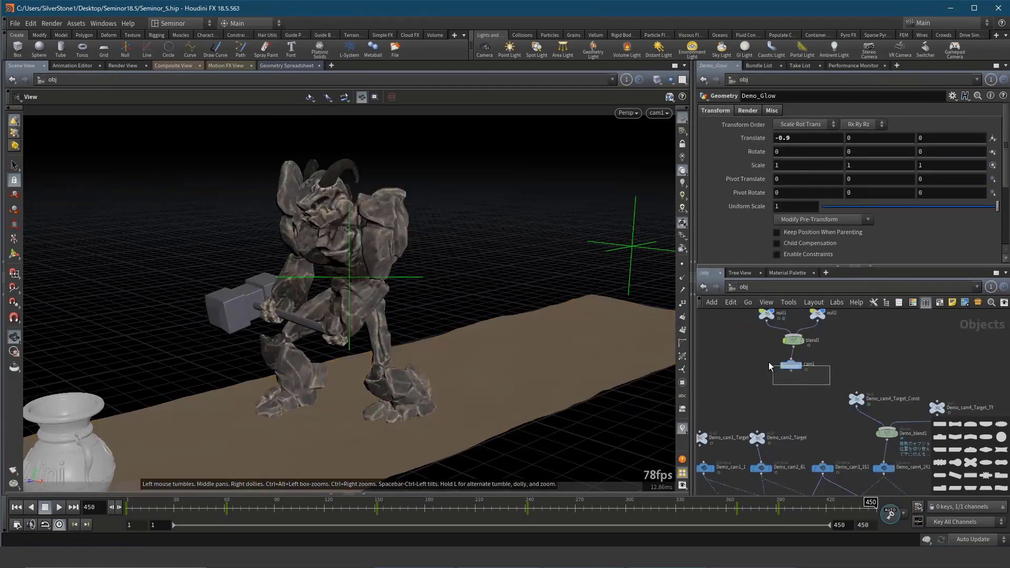
pyautogui.click(789, 365)
pyautogui.moveTo(775, 321); pyautogui.dragTo(776, 362, button='middle')
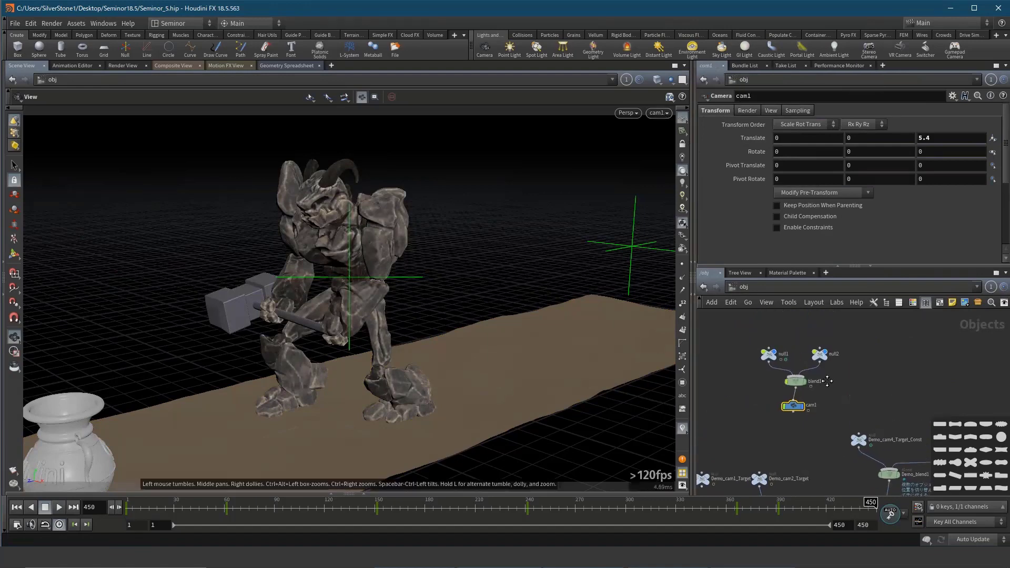
pyautogui.click(815, 353)
# Step: Parent cam1 under null2 and set null2 to Translate -0.07, 0.8, -2, Rotate Y 60
pyautogui.moveTo(793, 406); pyautogui.dragTo(845, 400)
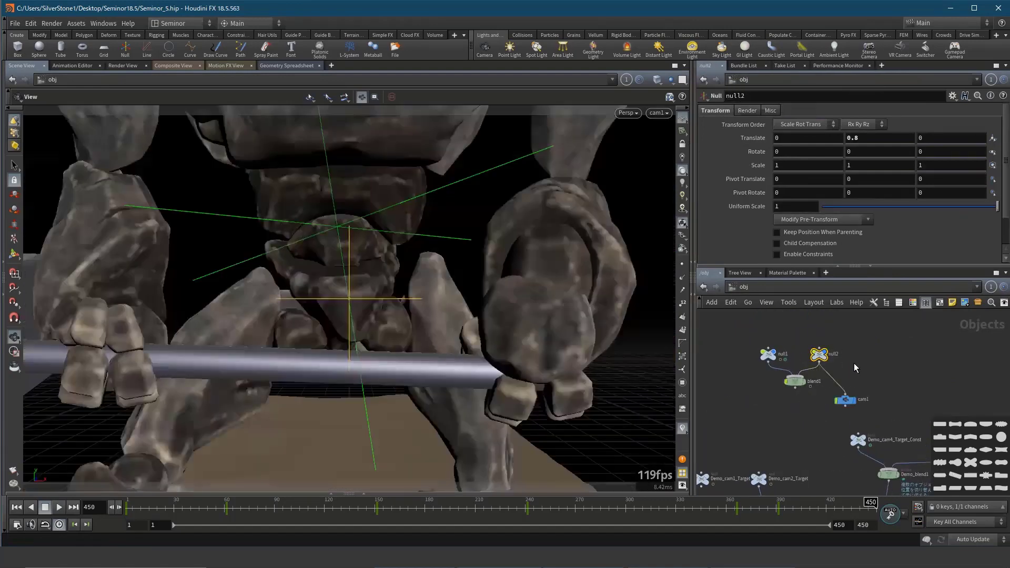
pyautogui.moveTo(856, 138); pyautogui.dragTo(895, 121, button='middle')
pyautogui.keyDown('alt'); pyautogui.moveTo(505, 318); pyautogui.dragTo(474, 316); pyautogui.keyUp('alt')
pyautogui.moveTo(789, 138)
pyautogui.mouseDown(button='middle')
pyautogui.moveTo(819, 157)
pyautogui.moveTo(928, 155)
pyautogui.moveTo(939, 194)
pyautogui.mouseUp(button='middle')
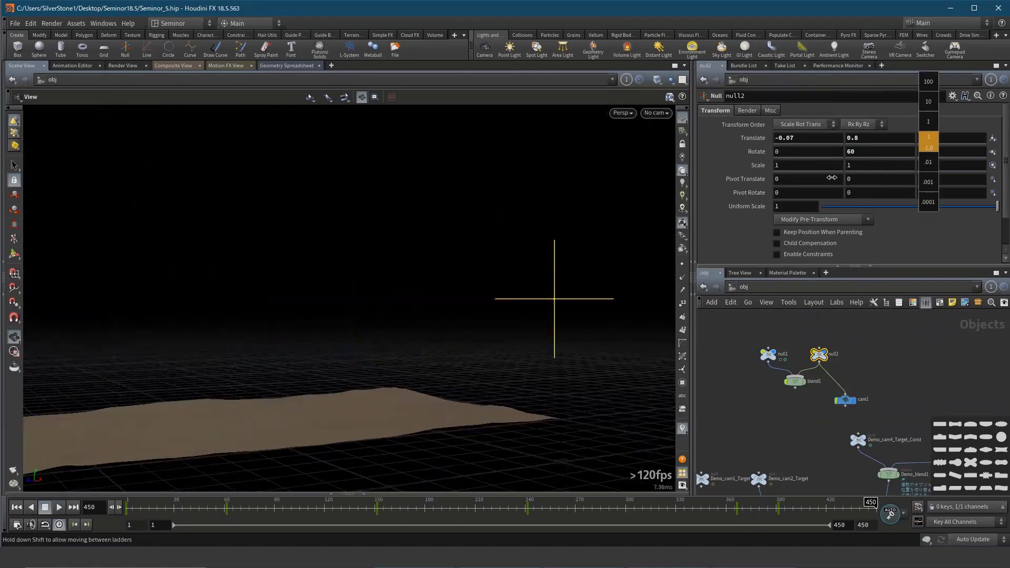
pyautogui.moveTo(915, 391); pyautogui.dragTo(927, 349, button='middle')
# Step: Move cam1 left of blend1 and pan over to the geometry node group
pyautogui.scroll(-2, 852, 363)
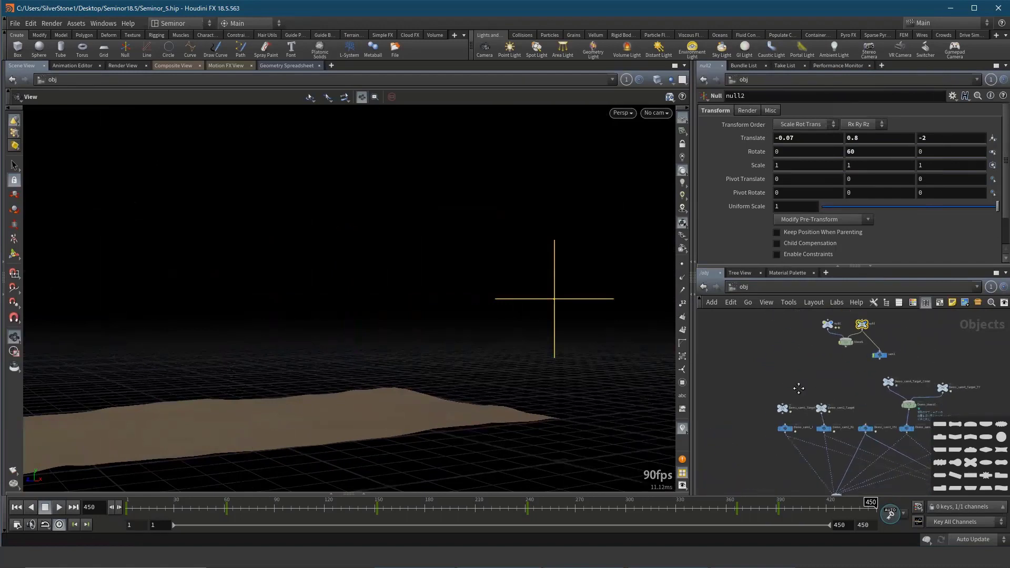
pyautogui.scroll(-2, 842, 368)
pyautogui.moveTo(840, 371); pyautogui.dragTo(777, 371)
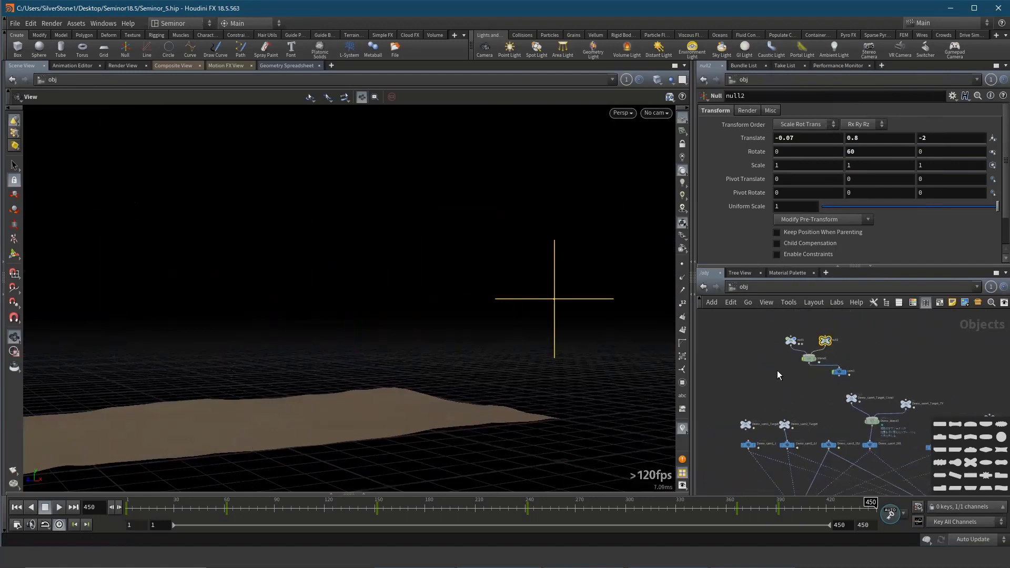
pyautogui.moveTo(820, 400); pyautogui.dragTo(771, 365, button='middle')
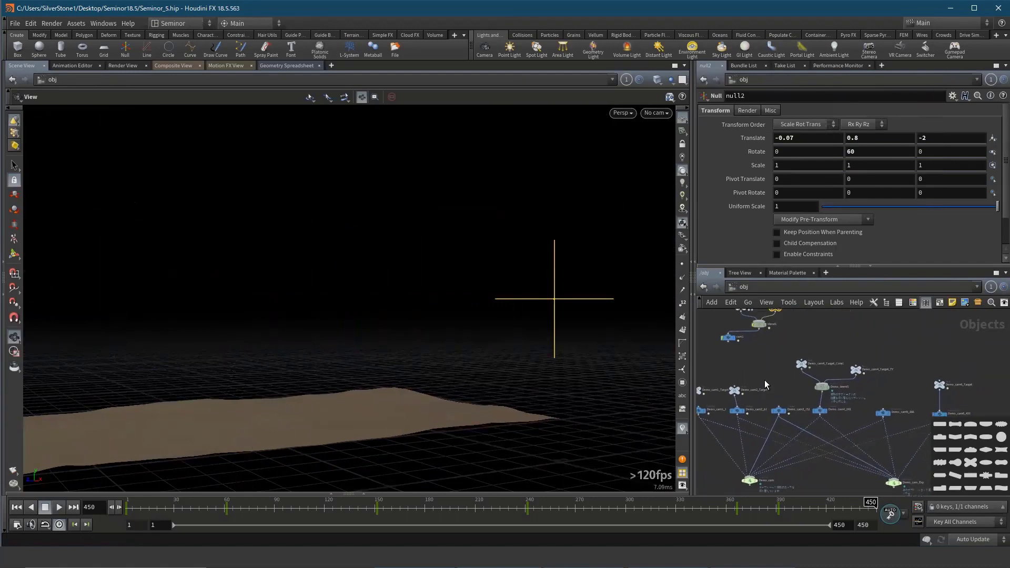
pyautogui.scroll(-2, 768, 382)
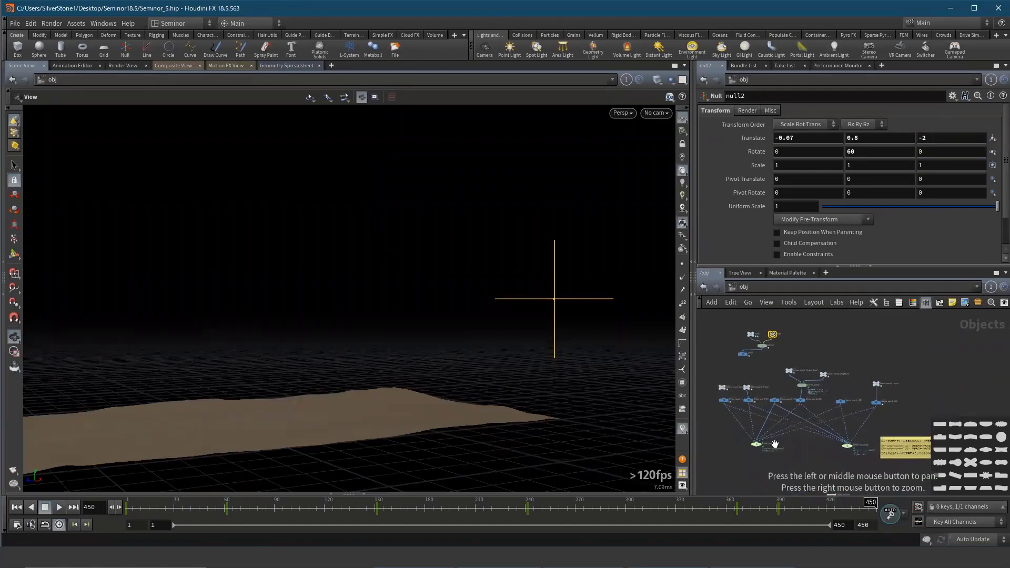
pyautogui.scroll(-2, 822, 465)
pyautogui.moveTo(855, 416); pyautogui.dragTo(858, 367, button='middle')
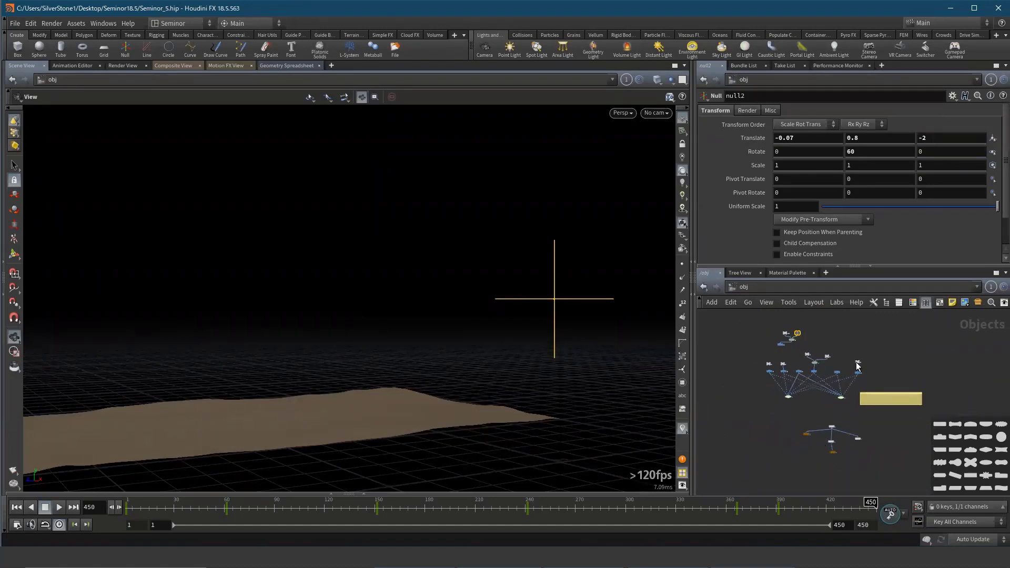
# Step: Zoom in, select Demo_Ground, and orbit the viewport to see the ground
pyautogui.scroll(2, 818, 413)
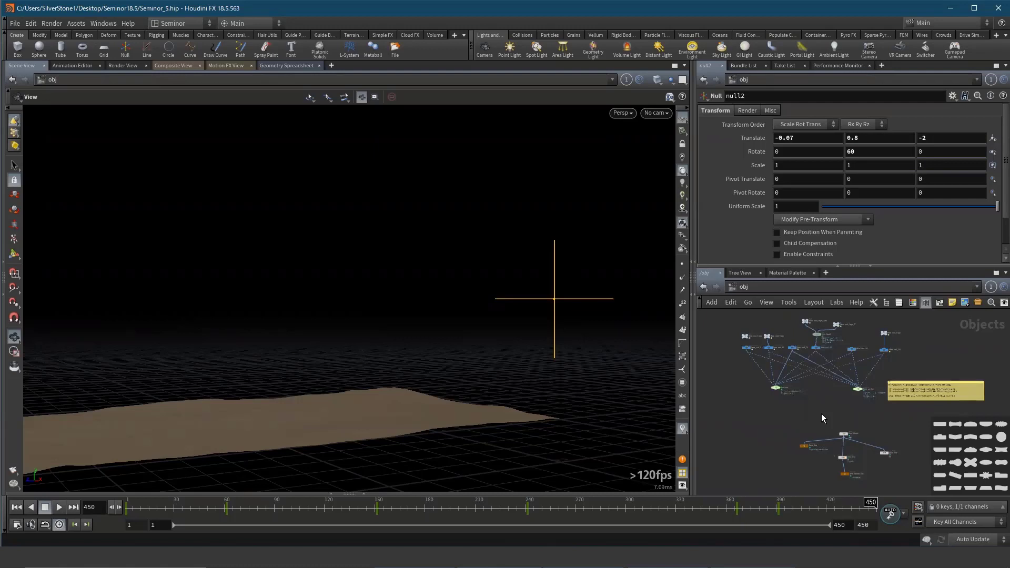
pyautogui.scroll(1, 823, 418)
pyautogui.scroll(1, 834, 410)
pyautogui.scroll(1, 841, 423)
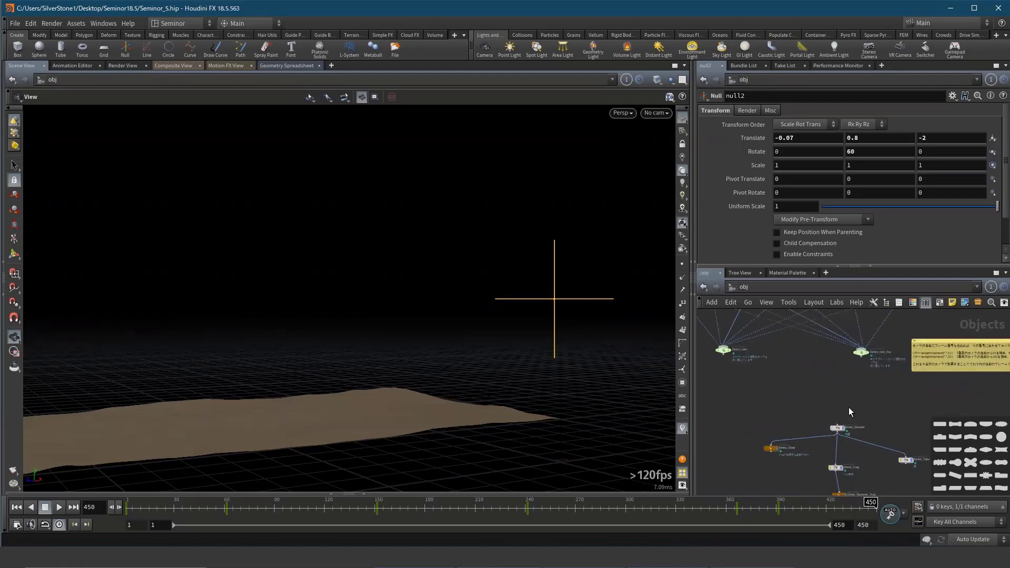
pyautogui.click(837, 428)
pyautogui.moveTo(516, 379)
pyautogui.mouseDown()
pyautogui.moveTo(526, 408)
pyautogui.moveTo(557, 389)
pyautogui.moveTo(505, 390)
pyautogui.moveTo(456, 408)
pyautogui.mouseUp()
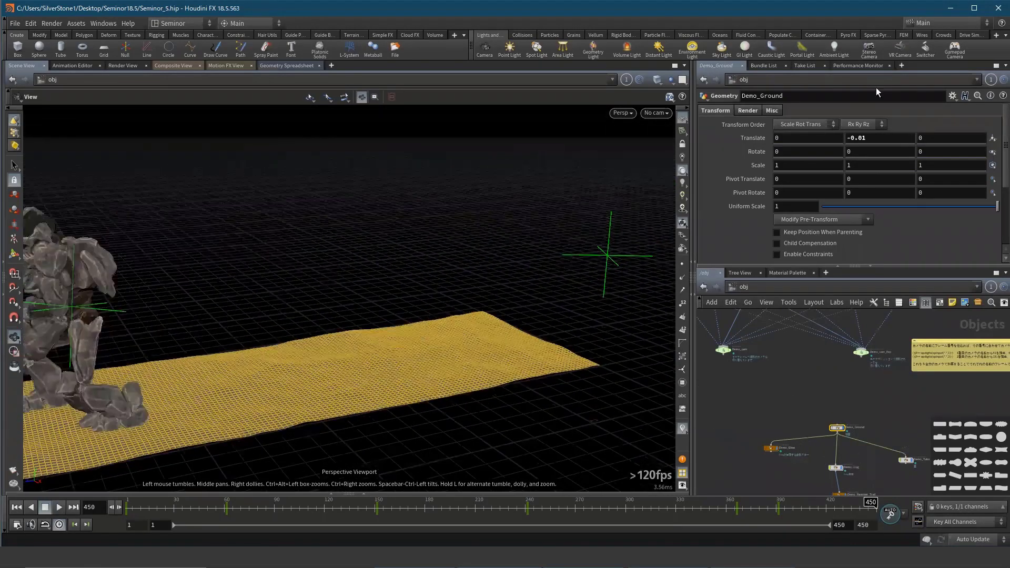
# Step: Test cutting the Demo_Ground→Demo_Crag wire, enable Keep Position When Parenting, and cut again
pyautogui.scroll(-3, 873, 439)
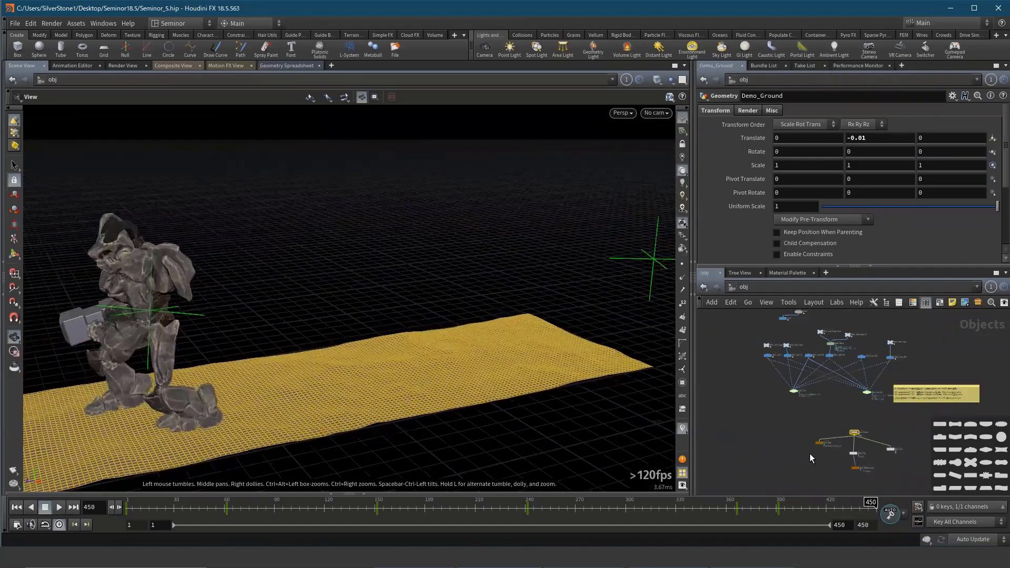
pyautogui.scroll(5, 817, 415)
pyautogui.moveTo(818, 414); pyautogui.dragTo(746, 409)
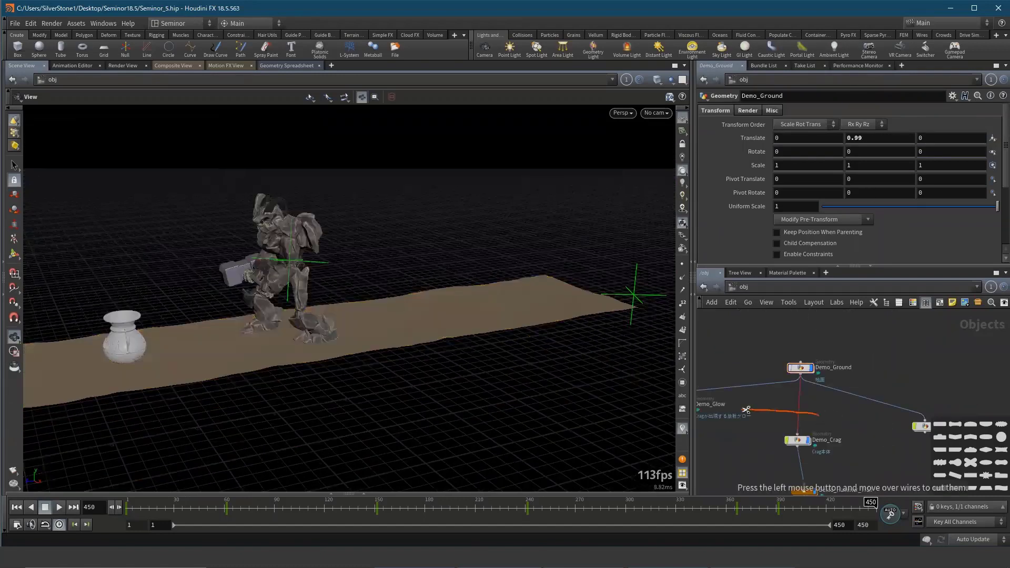
pyautogui.hotkey('ctrl', 'z')
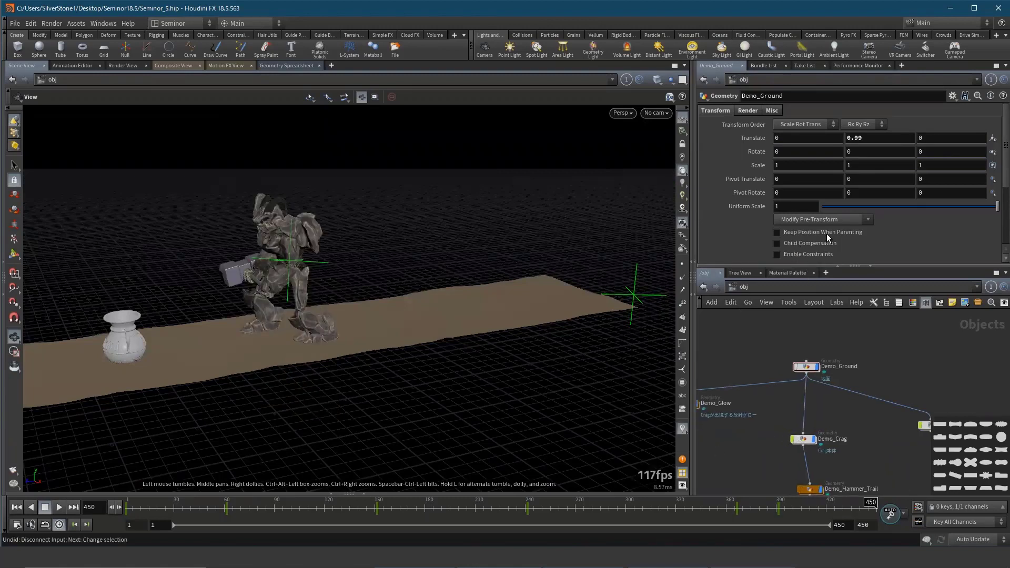
pyautogui.click(779, 233)
pyautogui.press('y')
pyautogui.moveTo(819, 409); pyautogui.dragTo(763, 407)
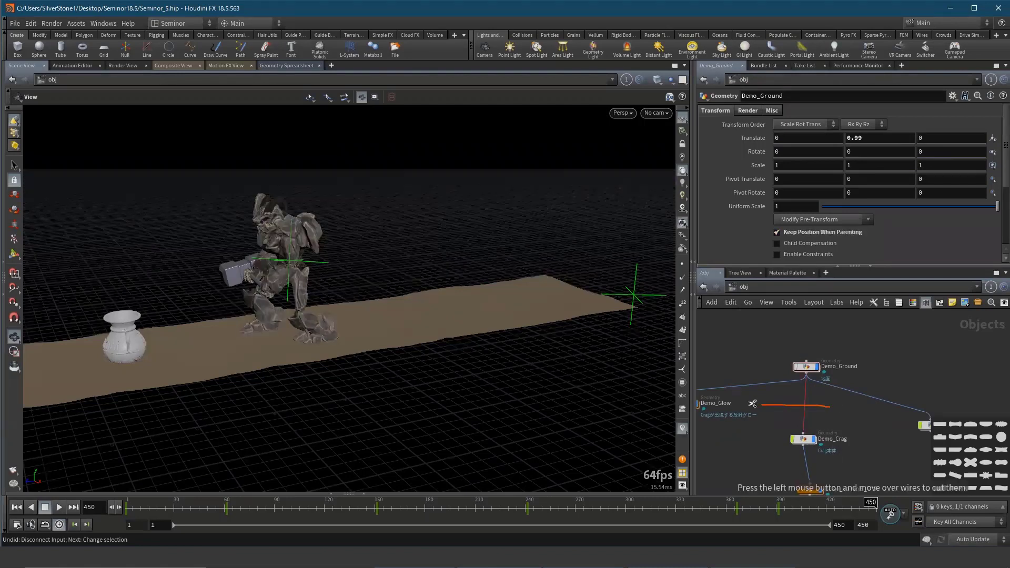
# Step: Check Demo_Crag's transform, cut it loose, then undo so it stays under Demo_Ground
pyautogui.click(803, 438)
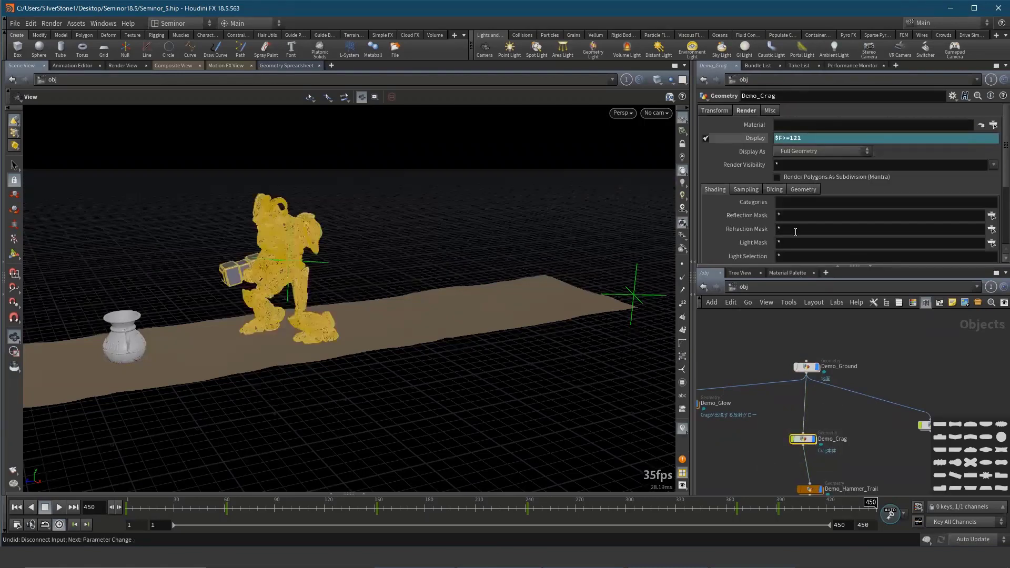
pyautogui.scroll(-4, 754, 227)
pyautogui.scroll(4, 746, 175)
pyautogui.click(718, 110)
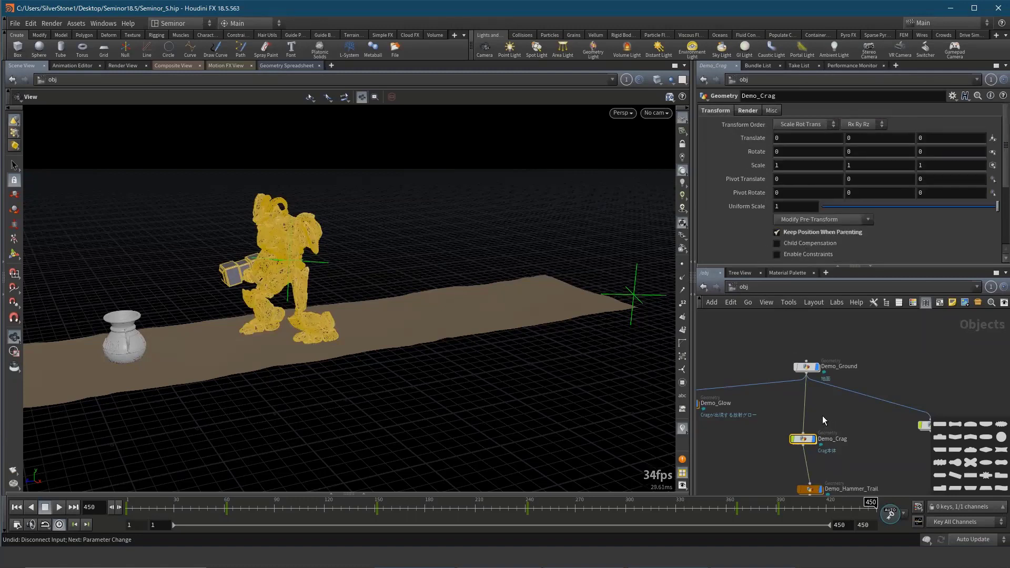
pyautogui.moveTo(822, 416); pyautogui.dragTo(708, 378)
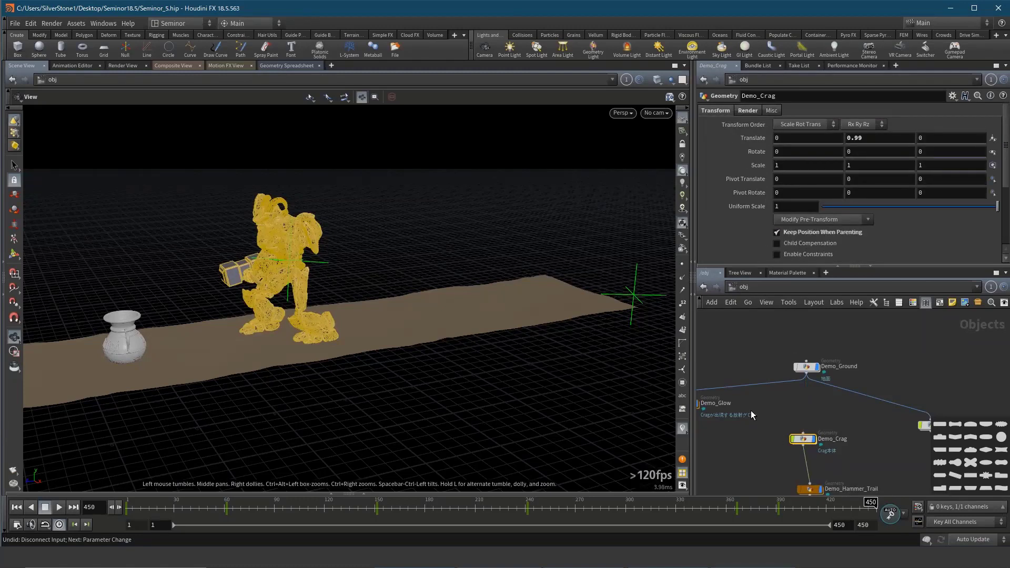
pyautogui.hotkey('ctrl', 'z')
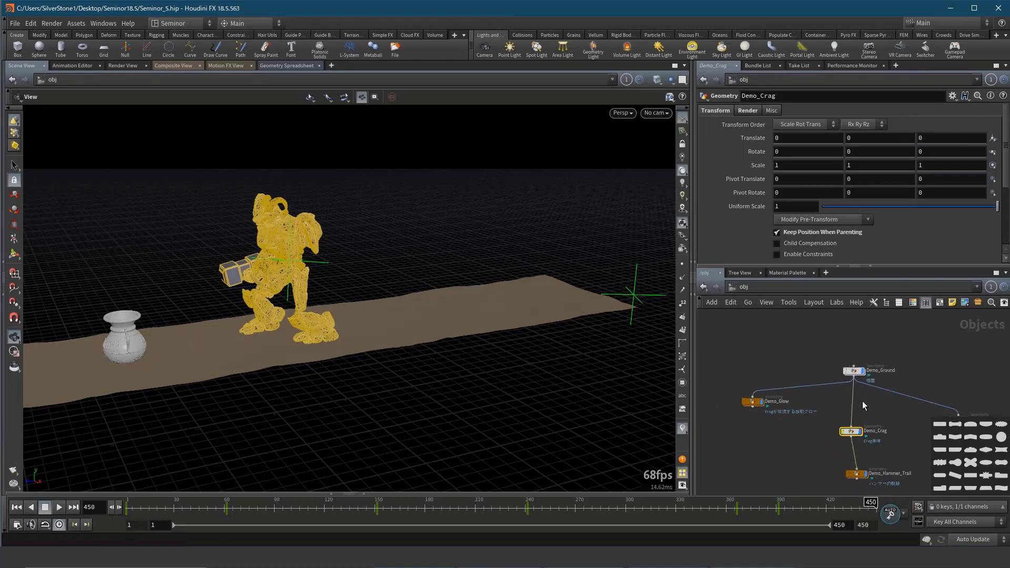
pyautogui.moveTo(869, 363); pyautogui.dragTo(831, 352, button='middle')
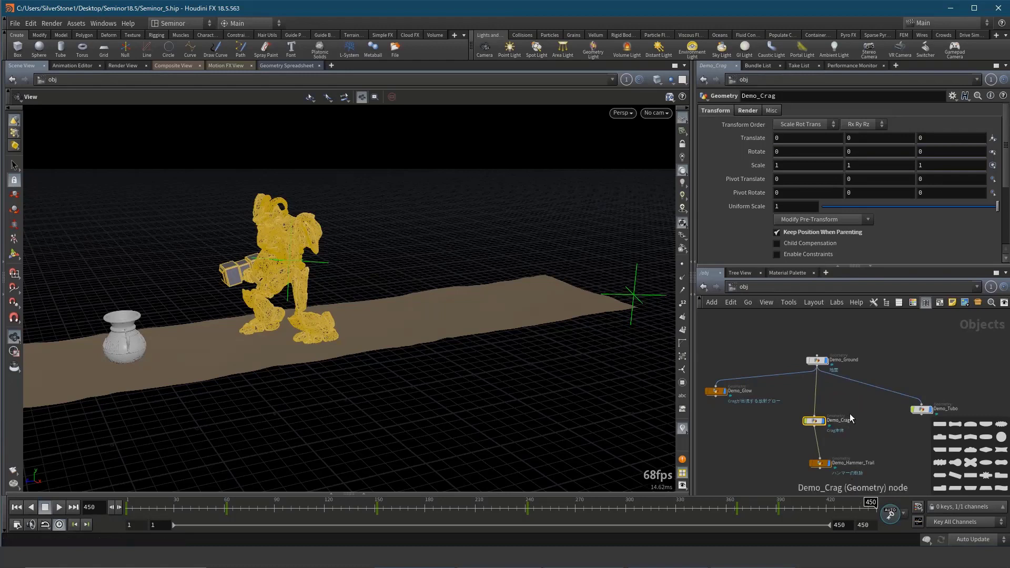
# Step: Set Demo_Ground's Translate Y to 0
pyautogui.click(816, 361)
pyautogui.click(869, 143)
pyautogui.write('0')
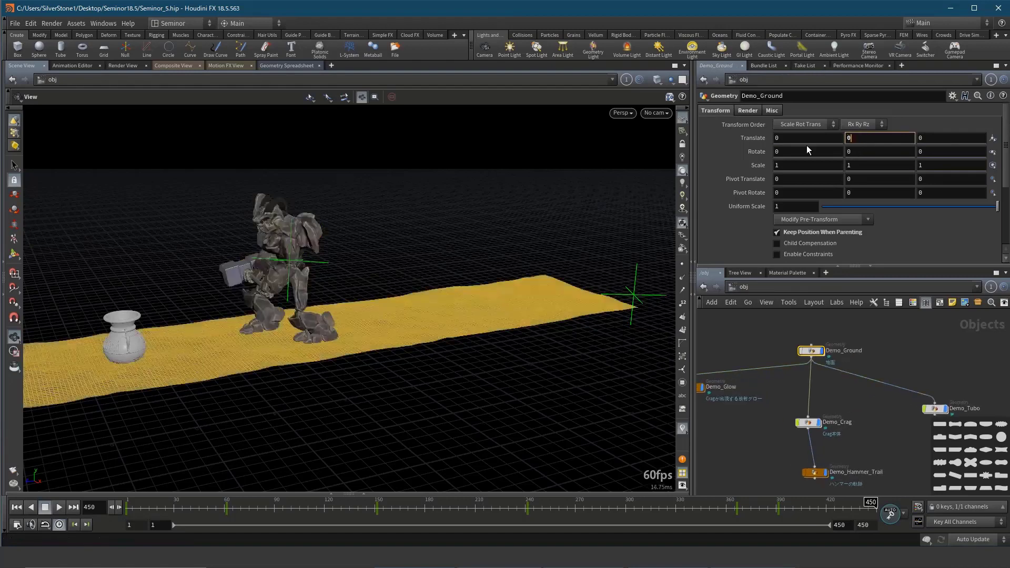
pyautogui.press('Return')
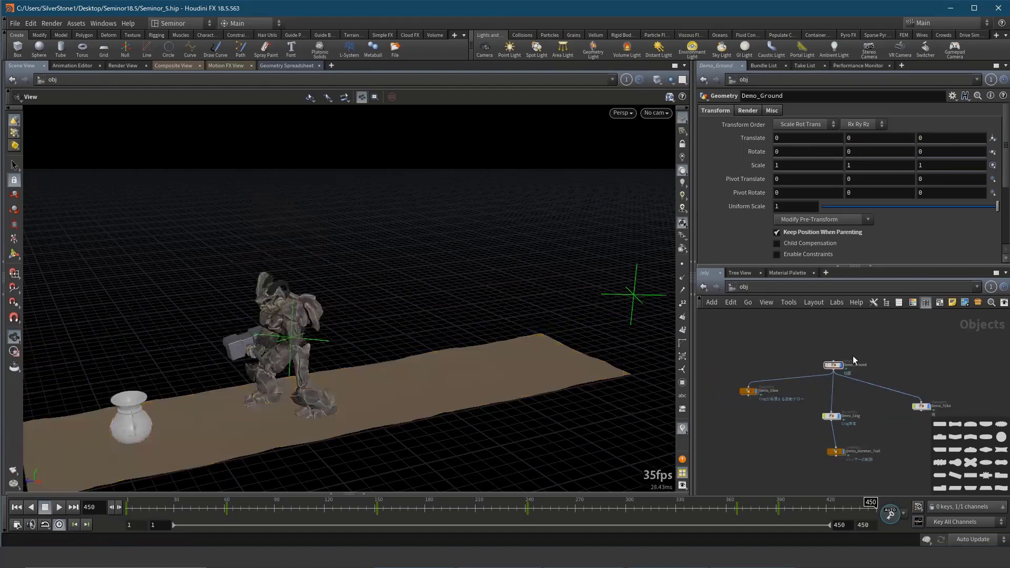
# Step: Look inside Demo_Ground's network twice, returning to object level each time
pyautogui.doubleClick(831, 353)
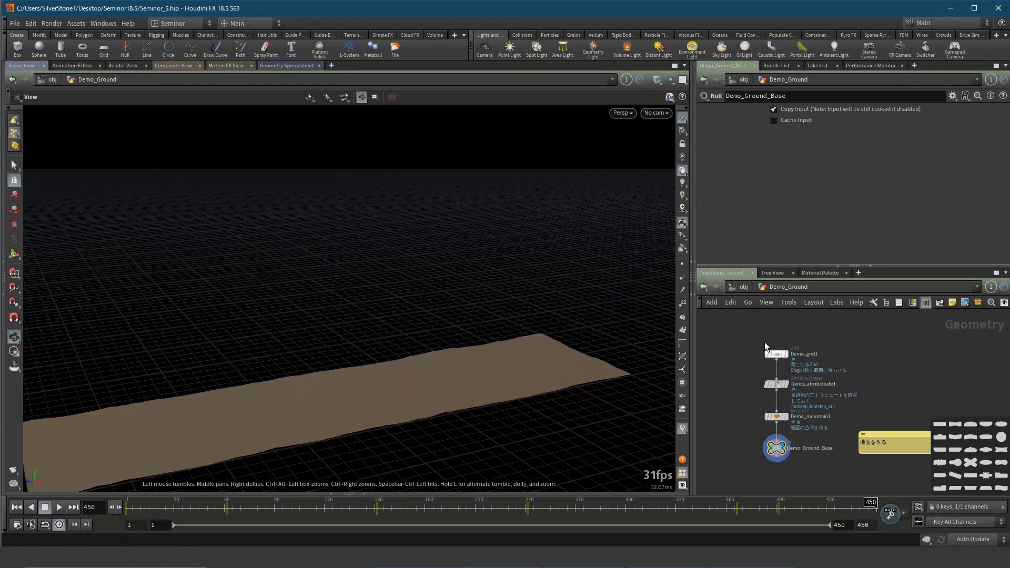
pyautogui.click(742, 290)
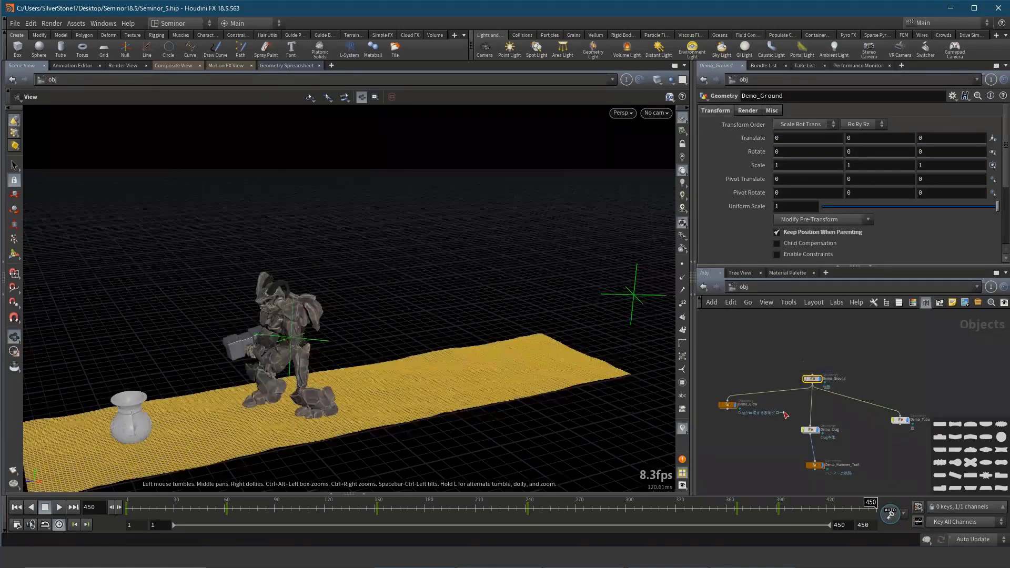
pyautogui.doubleClick(809, 409)
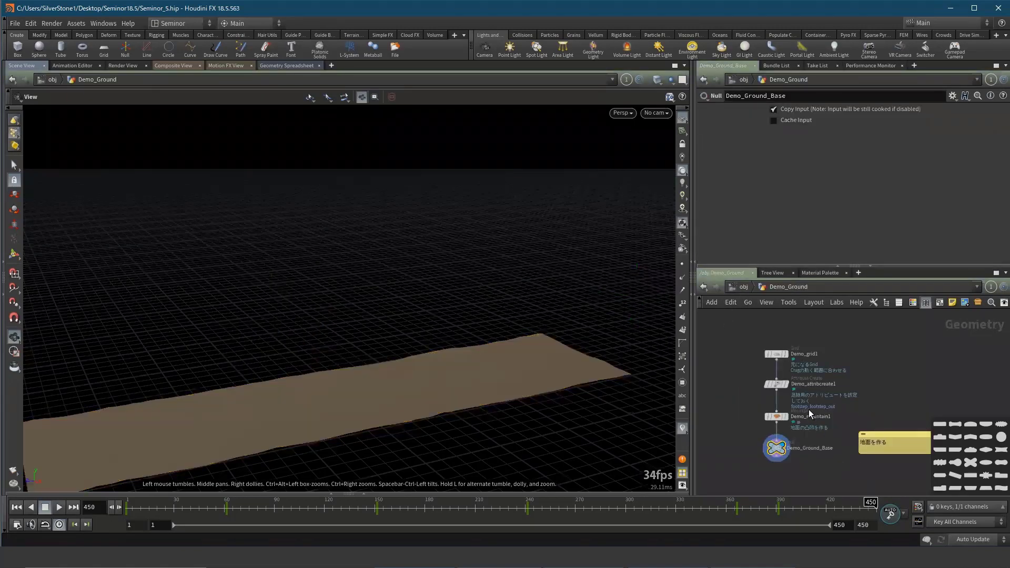
pyautogui.click(745, 291)
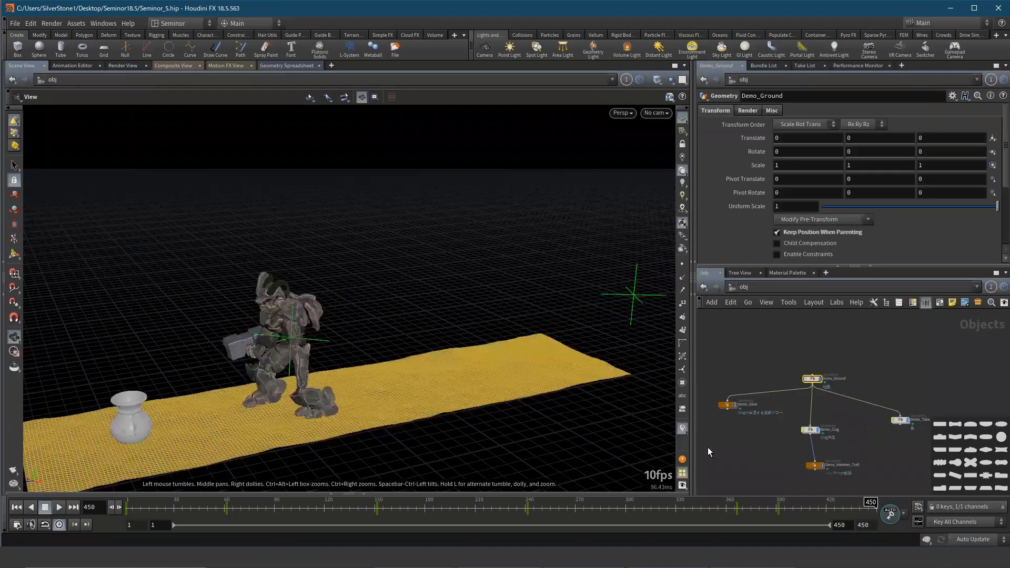
pyautogui.click(708, 447)
pyautogui.moveTo(856, 409); pyautogui.dragTo(848, 452, button='middle')
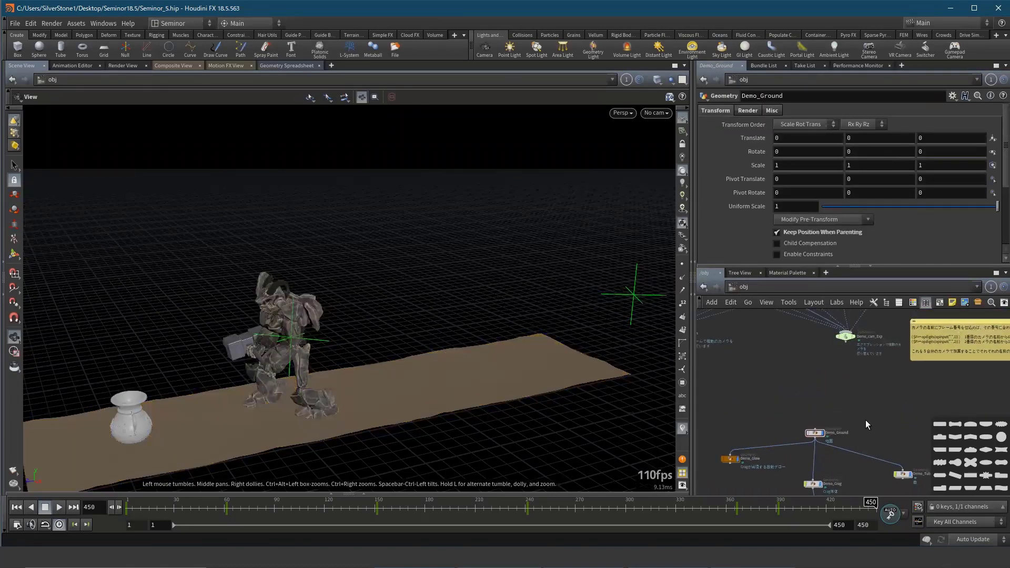
pyautogui.moveTo(866, 420); pyautogui.dragTo(876, 395, button='middle')
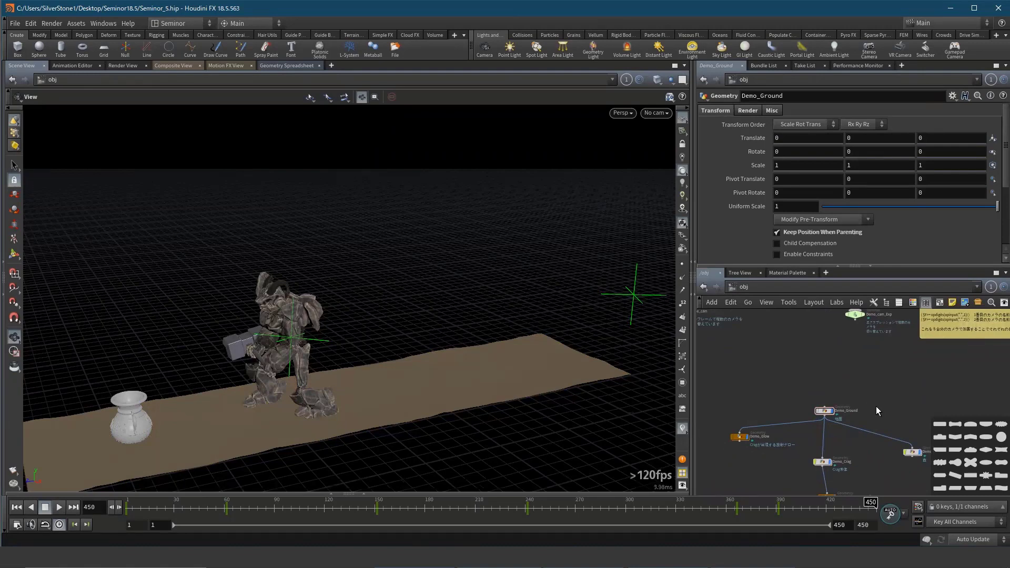
# Step: Scrub a Demo_Ground transform value, then undo the extra parameter tweaks
pyautogui.hotkey('ctrl', 'z')
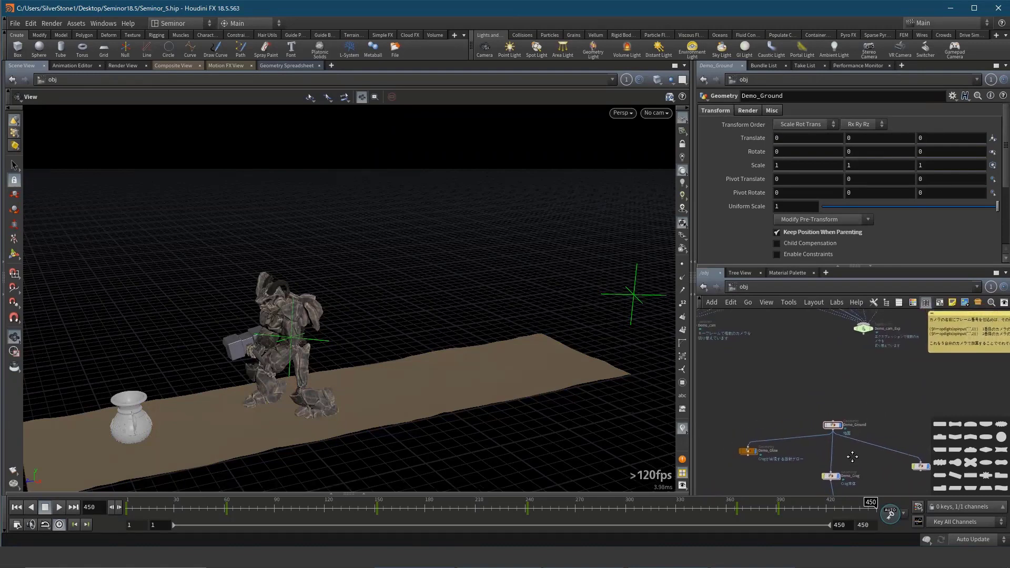
pyautogui.scroll(3, 854, 455)
pyautogui.click(816, 352)
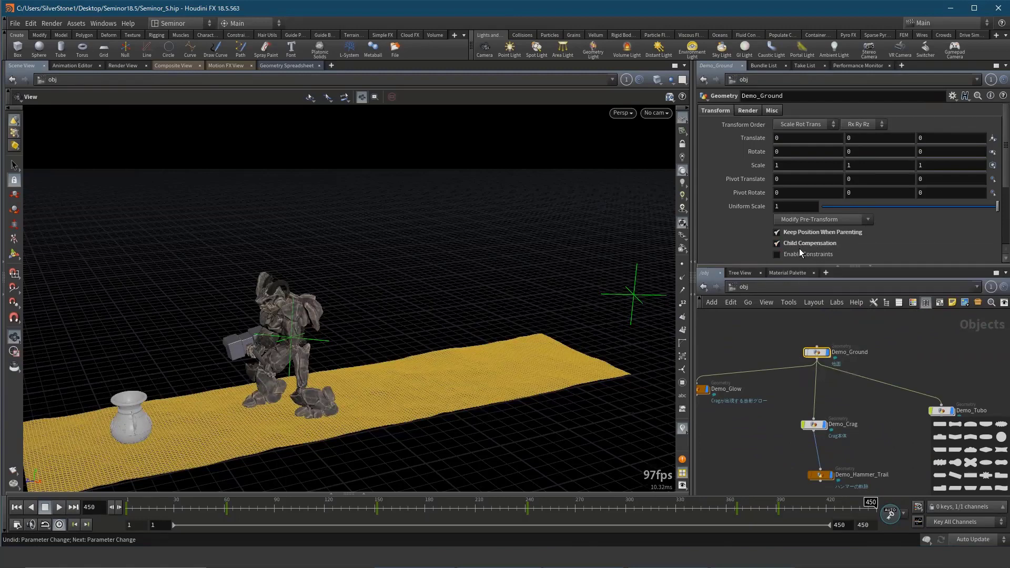
pyautogui.moveTo(865, 152)
pyautogui.mouseDown(button='middle')
pyautogui.moveTo(876, 149)
pyautogui.moveTo(817, 205)
pyautogui.mouseUp(button='middle')
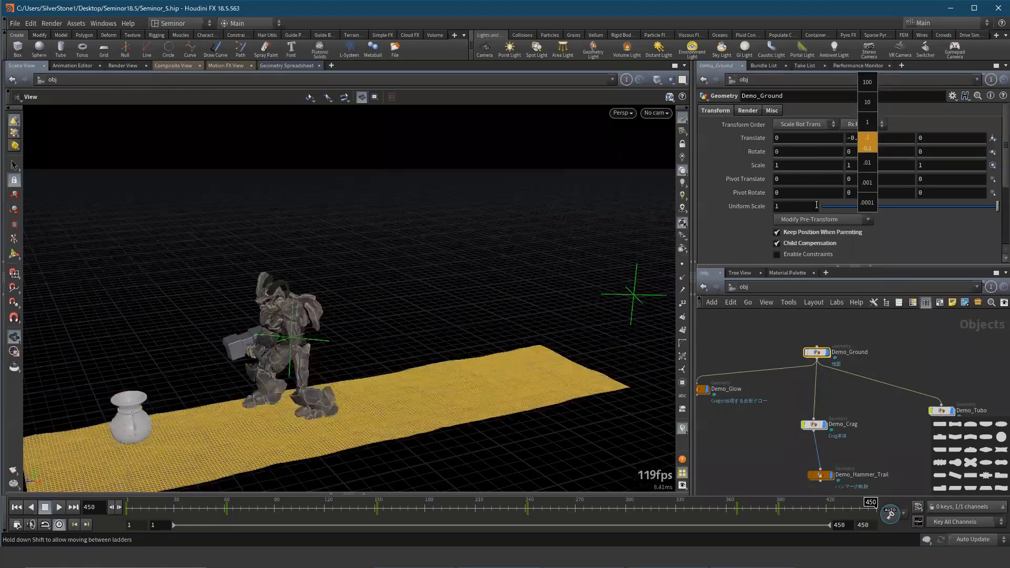
pyautogui.hotkey('ctrl', 'z')
pyautogui.hotkey('ctrl', 'z')
pyautogui.hotkey('ctrl', 'z')
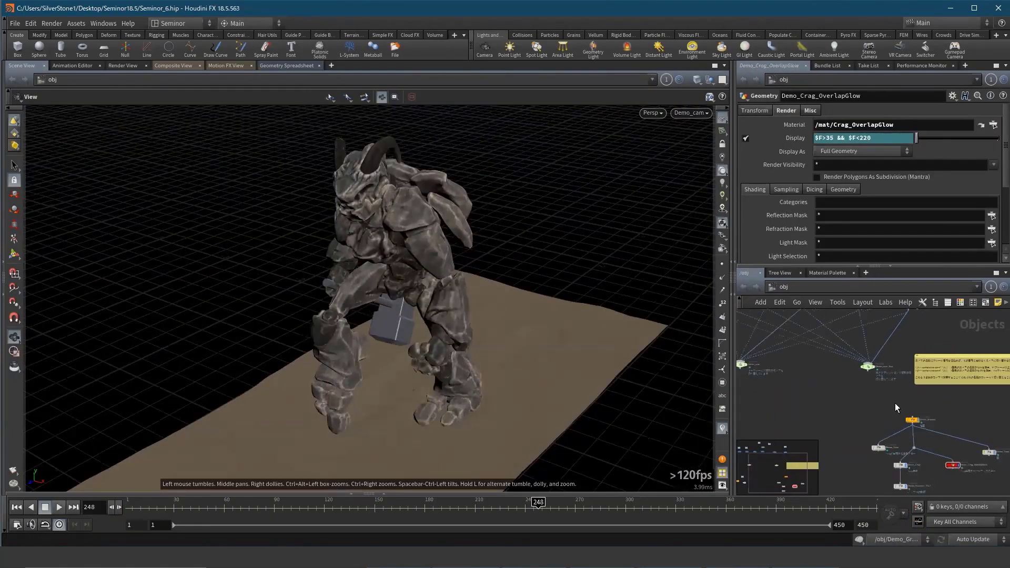
# Step: Enlarge the network editor by moving the pane dividers and zoom the graph
pyautogui.scroll(-3, 898, 420)
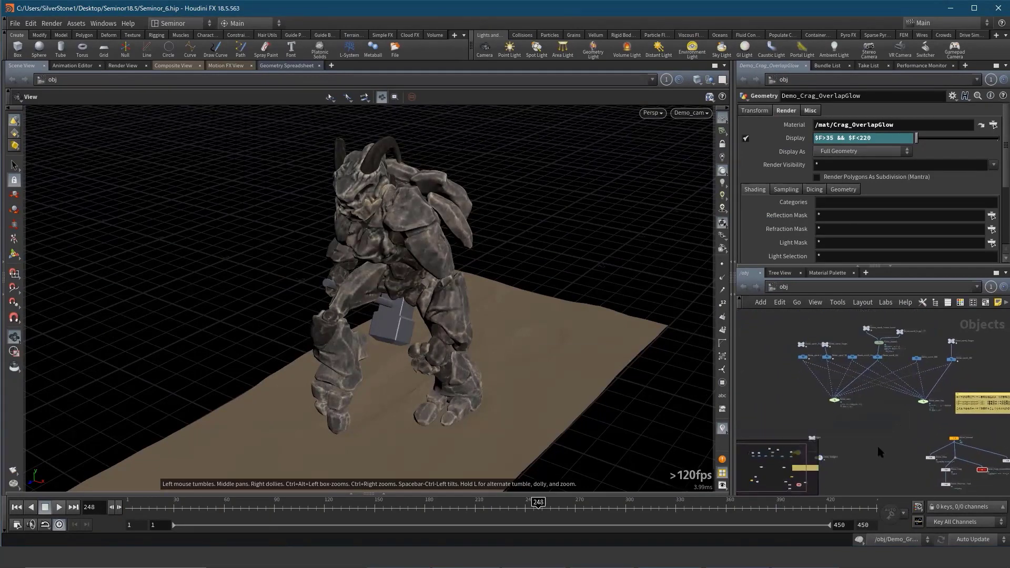
pyautogui.scroll(2, 876, 444)
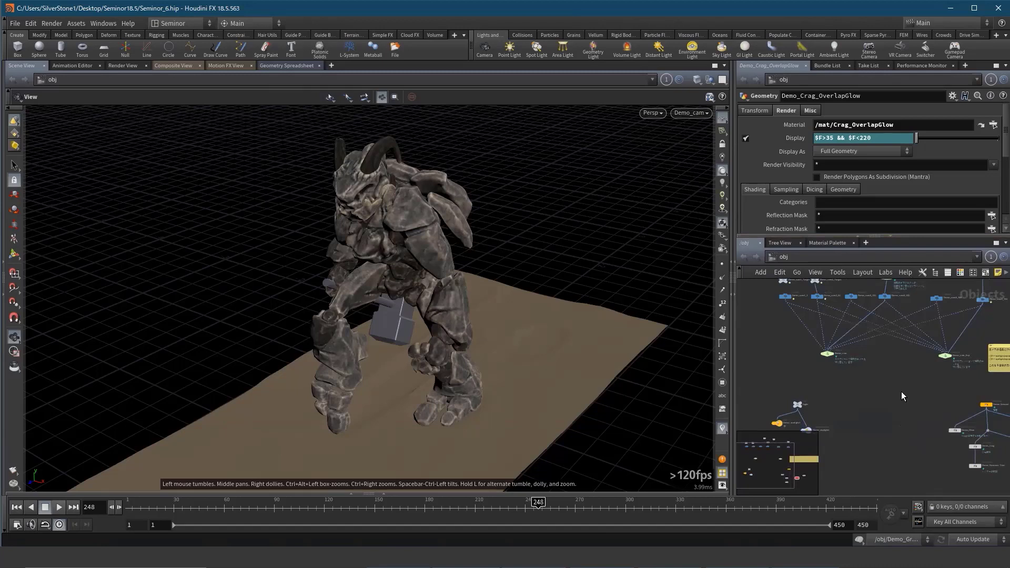
pyautogui.scroll(2, 901, 391)
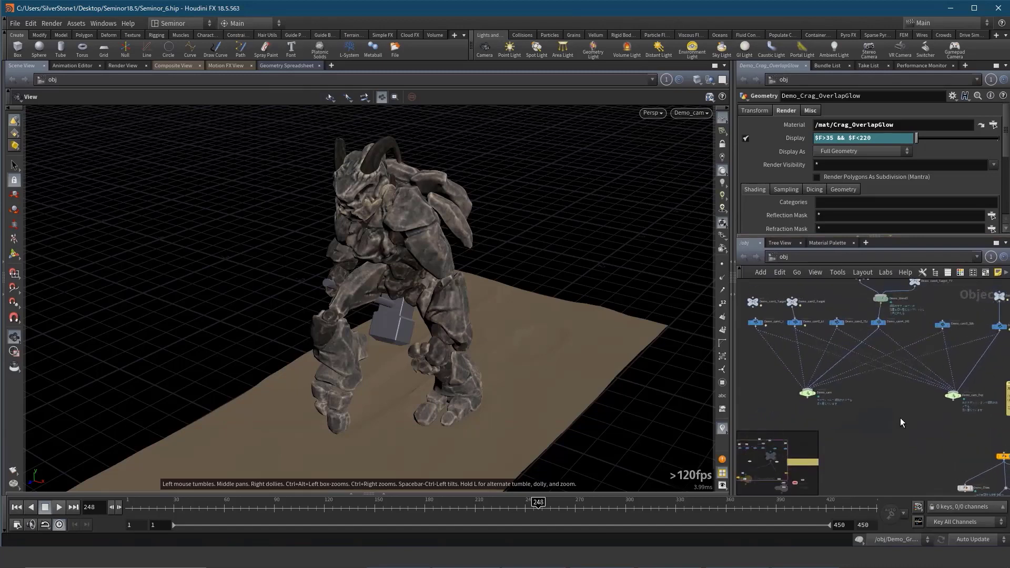
pyautogui.scroll(-3, 894, 394)
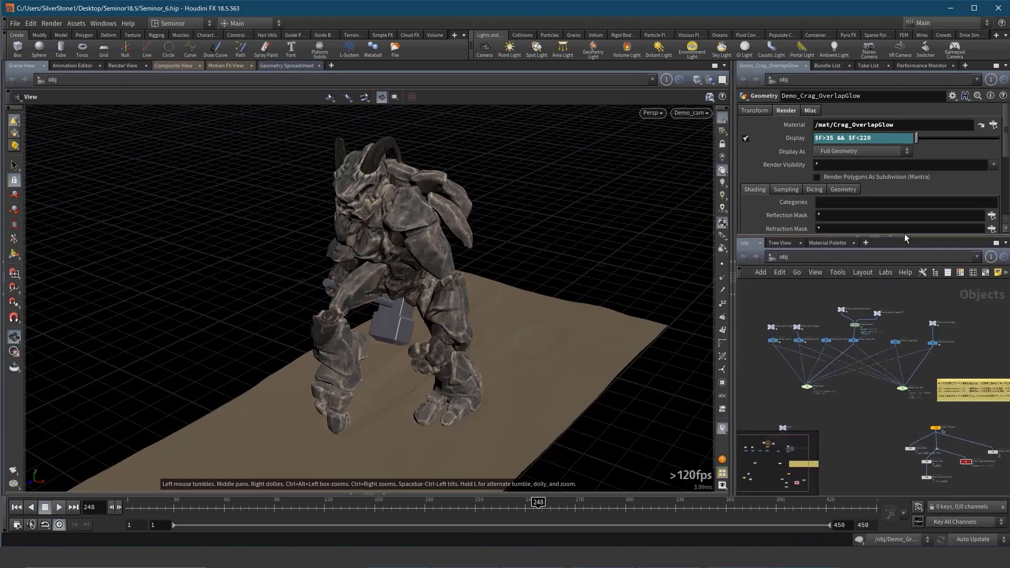
pyautogui.moveTo(907, 237); pyautogui.dragTo(907, 217)
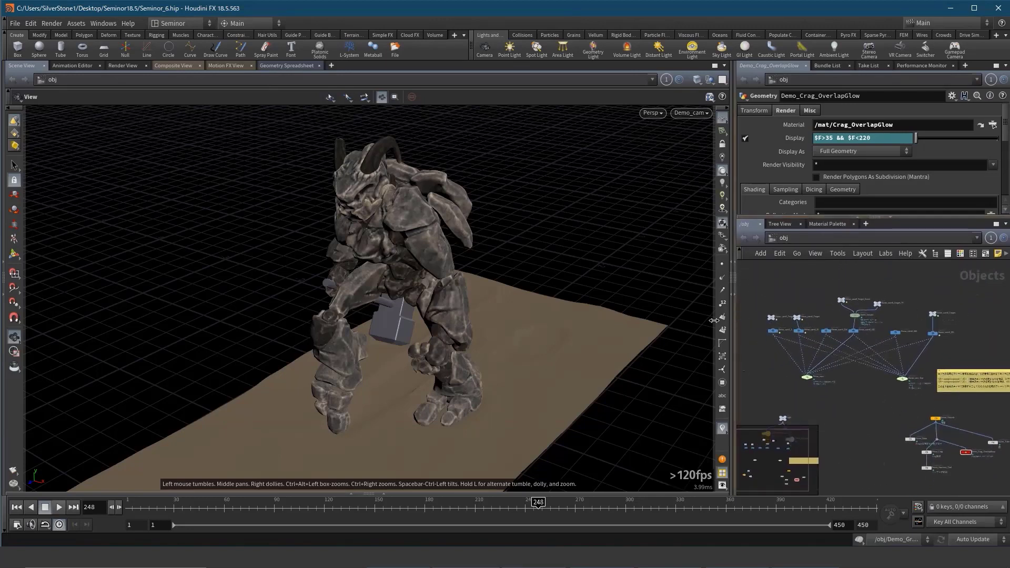
pyautogui.moveTo(714, 320); pyautogui.dragTo(666, 321)
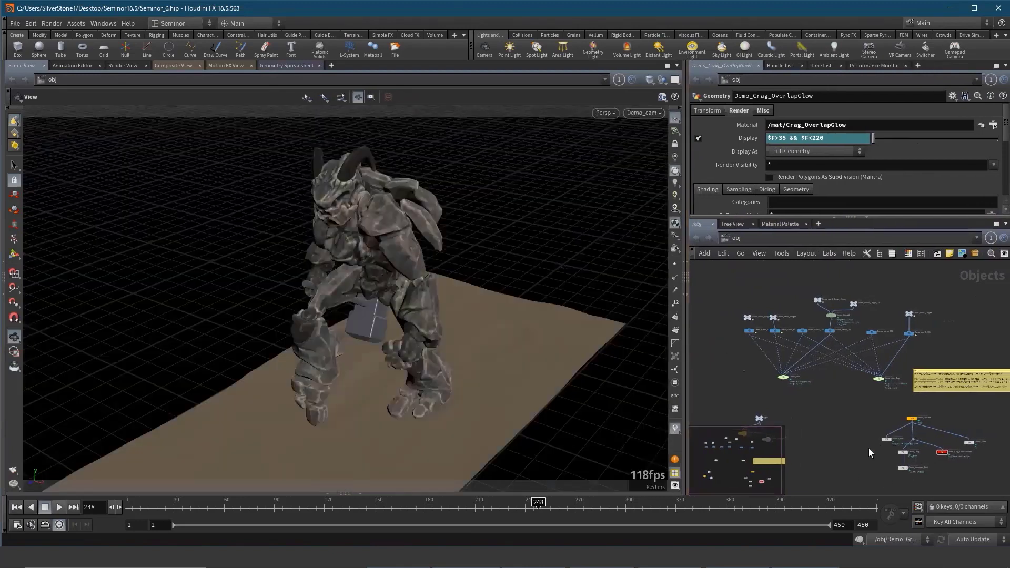
pyautogui.scroll(5, 872, 445)
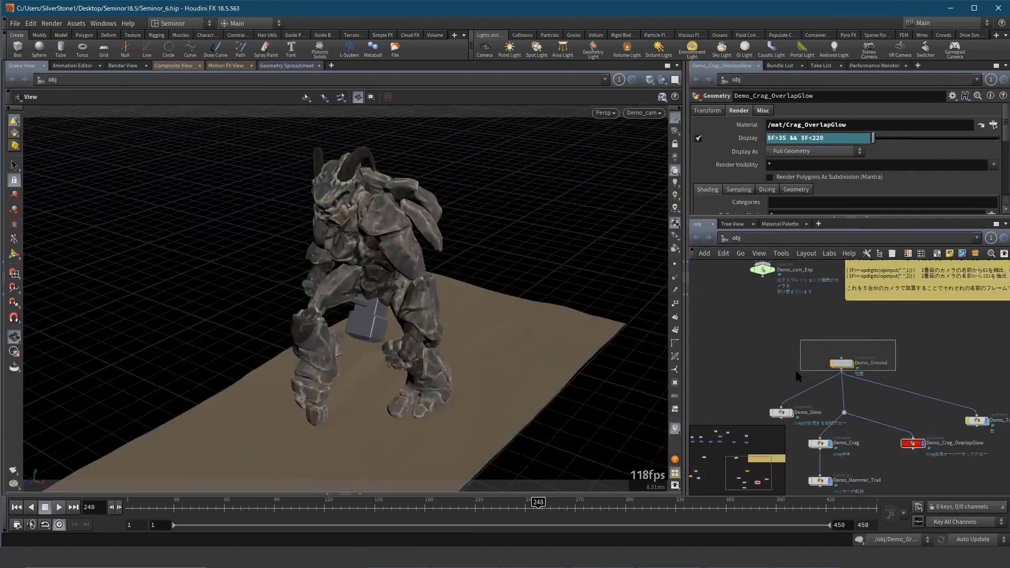
# Step: Check Demo_Crag and Demo_Tubo, then select the Demo_cam switcher showing Switch Camera 3
pyautogui.moveTo(797, 377); pyautogui.dragTo(798, 374)
pyautogui.click(819, 443)
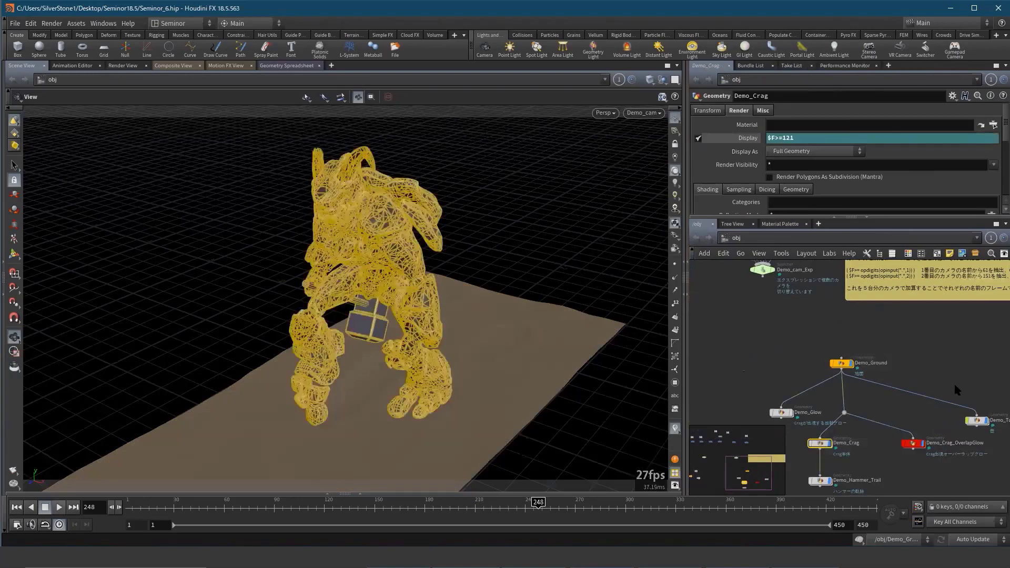
pyautogui.click(929, 346)
pyautogui.moveTo(810, 350); pyautogui.dragTo(890, 405, button='middle')
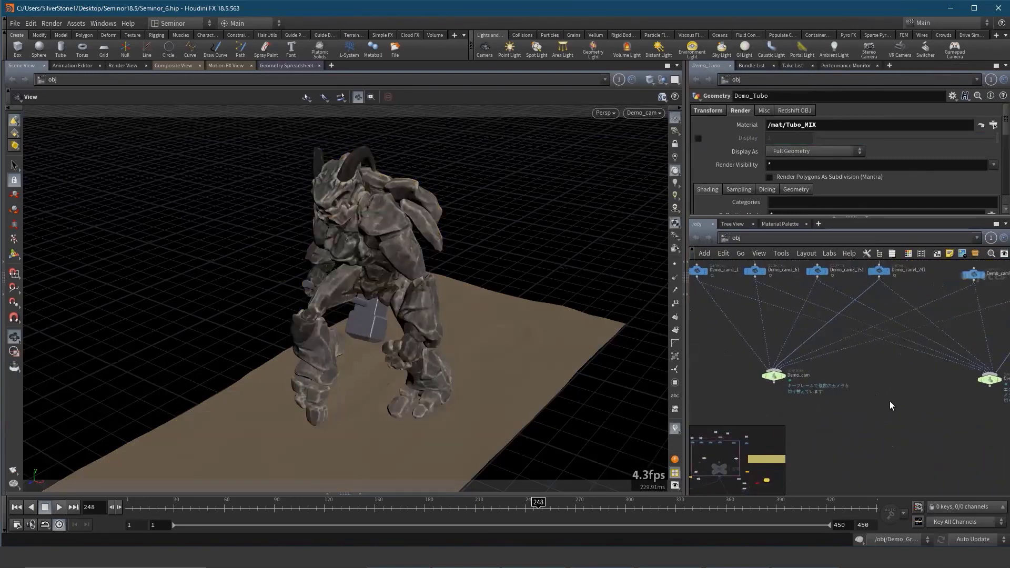
pyautogui.click(773, 376)
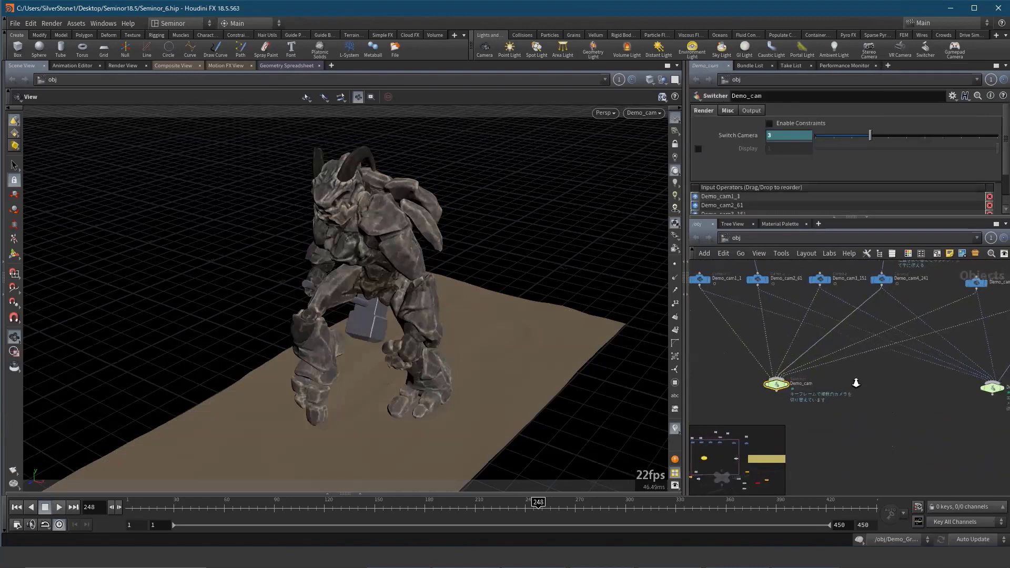
# Step: Inspect the Demo_cam_Exp switch-camera expression and the Demo_cam switcher settings
pyautogui.scroll(3, 837, 383)
pyautogui.moveTo(699, 376)
pyautogui.mouseDown(button='middle')
pyautogui.moveTo(966, 377)
pyautogui.moveTo(775, 385)
pyautogui.mouseUp(button='middle')
pyautogui.scroll(-3, 966, 377)
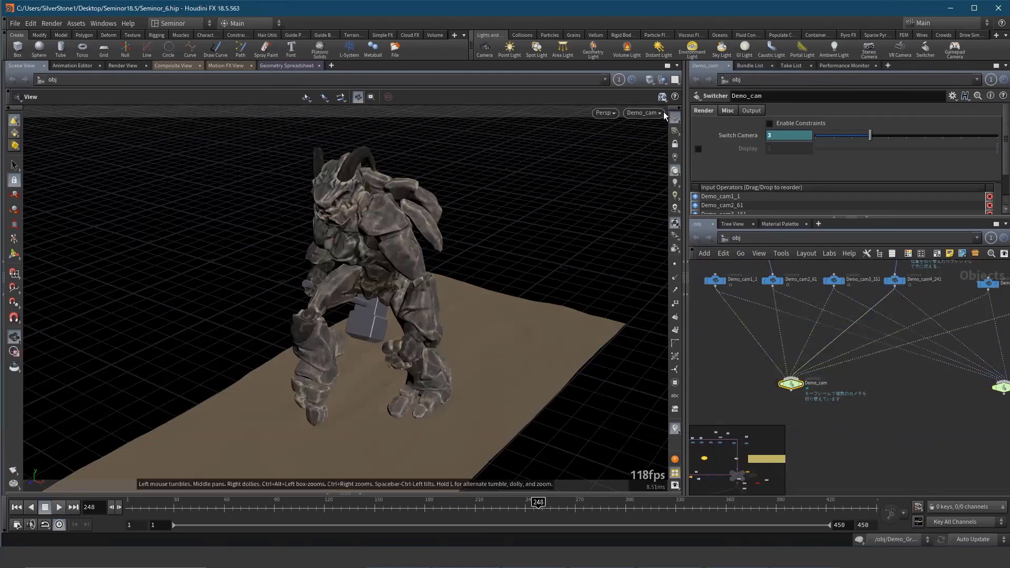
pyautogui.moveTo(894, 342); pyautogui.dragTo(848, 350, button='middle')
pyautogui.click(958, 396)
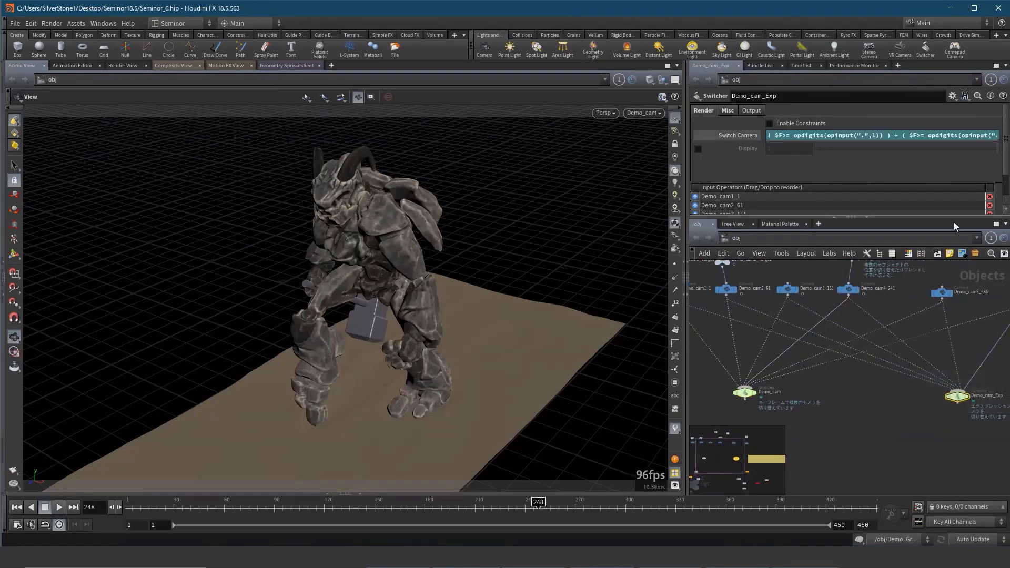
pyautogui.click(744, 393)
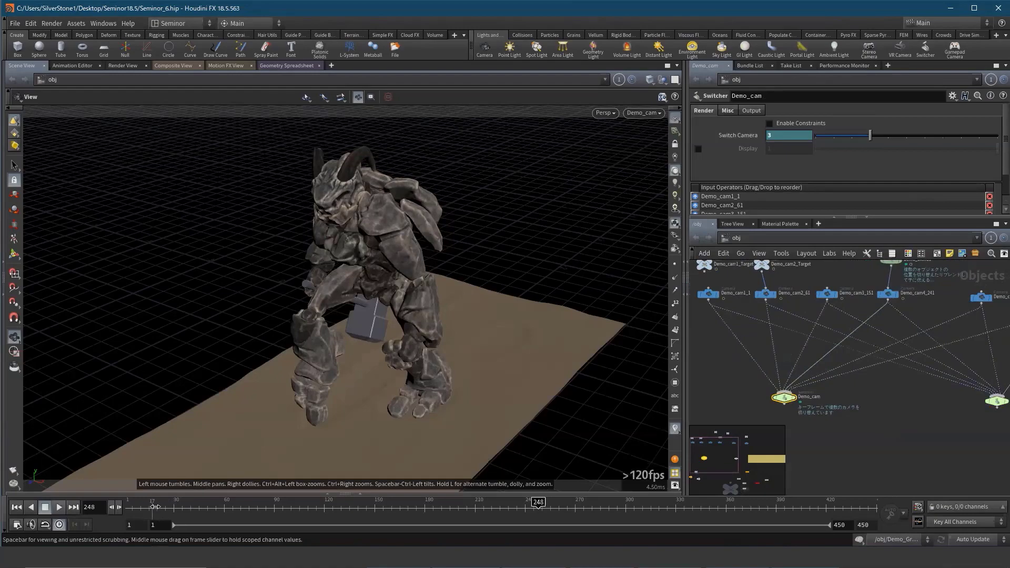
# Step: Scrub the timeline to frame 229, watching Switch Camera change to 2
pyautogui.moveTo(160, 508); pyautogui.dragTo(481, 509)
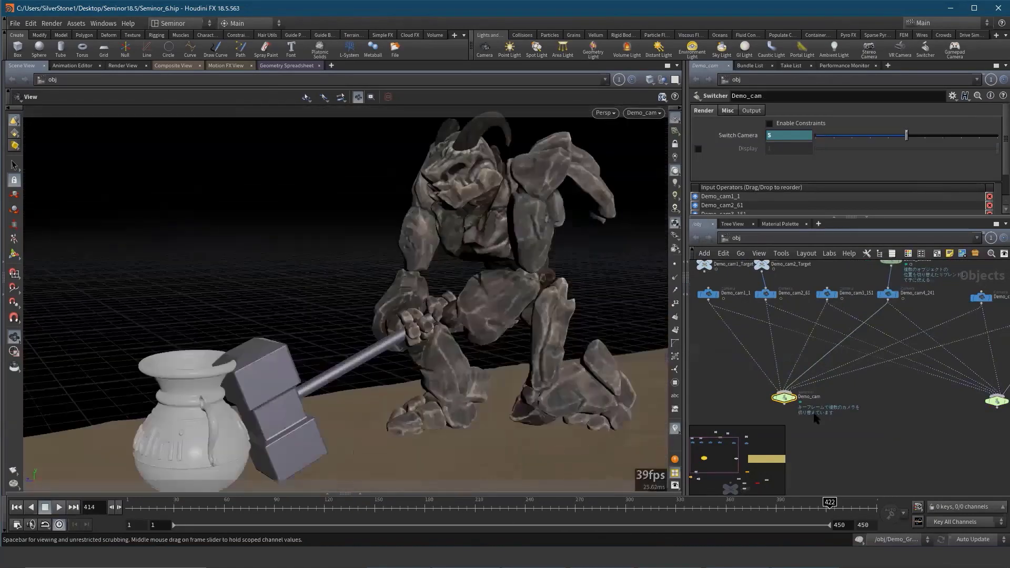
pyautogui.moveTo(478, 508); pyautogui.dragTo(840, 510)
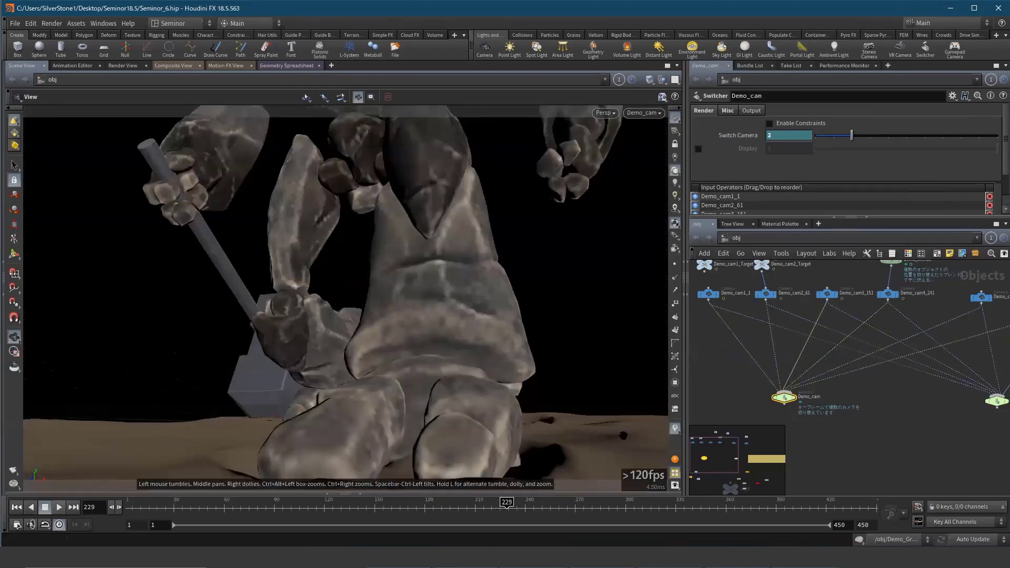
pyautogui.scroll(-2, 819, 421)
pyautogui.press('Tab')
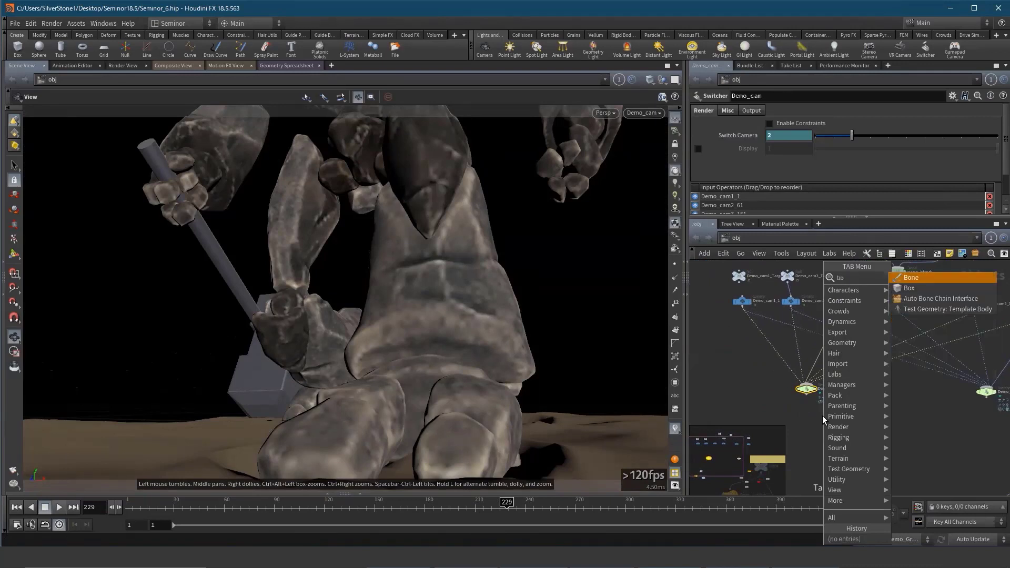
# Step: Place a test box1 node, orbit and scrub to view it, then delete it
pyautogui.click(914, 280)
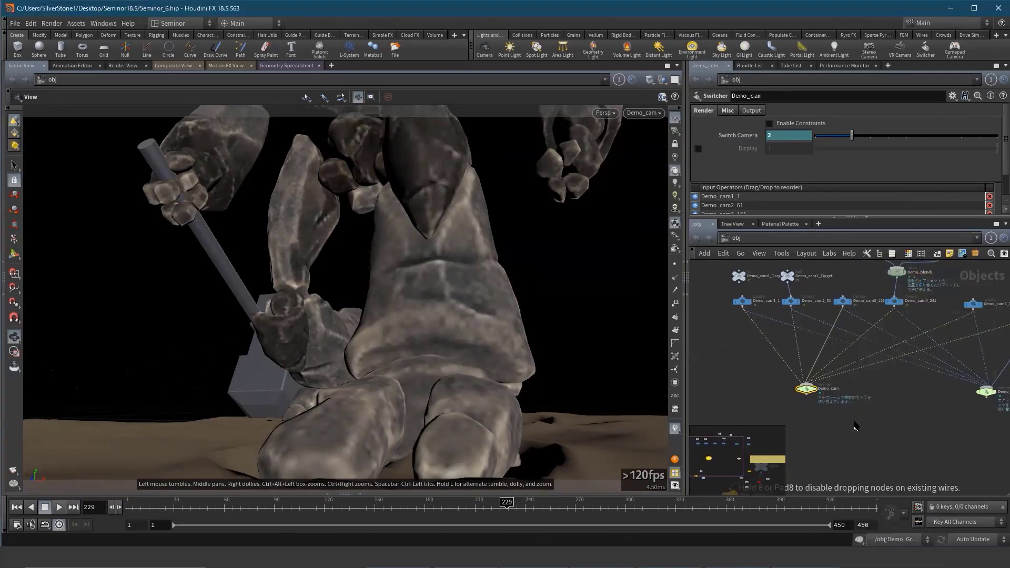
pyautogui.click(850, 424)
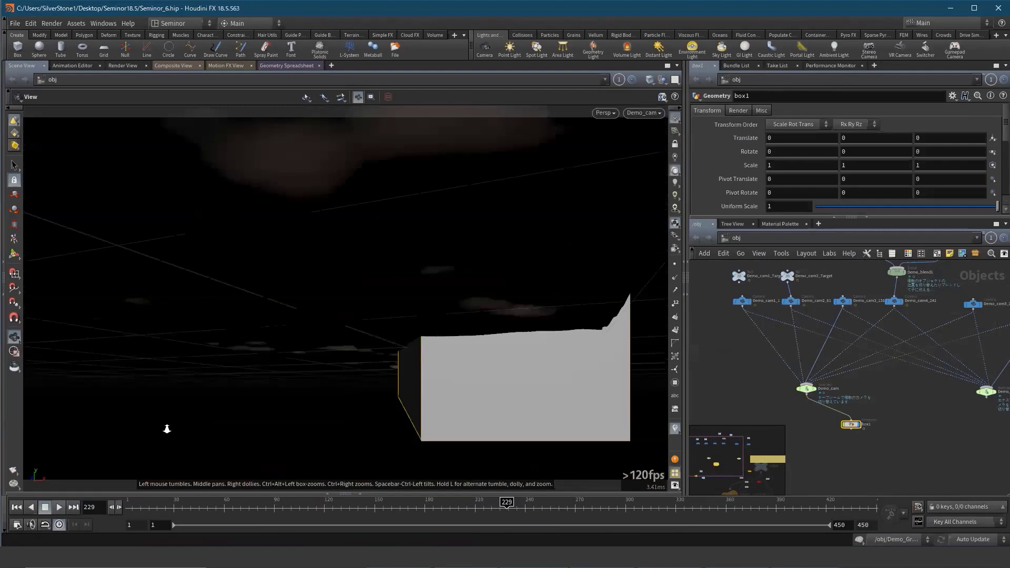
pyautogui.moveTo(167, 429); pyautogui.dragTo(374, 388)
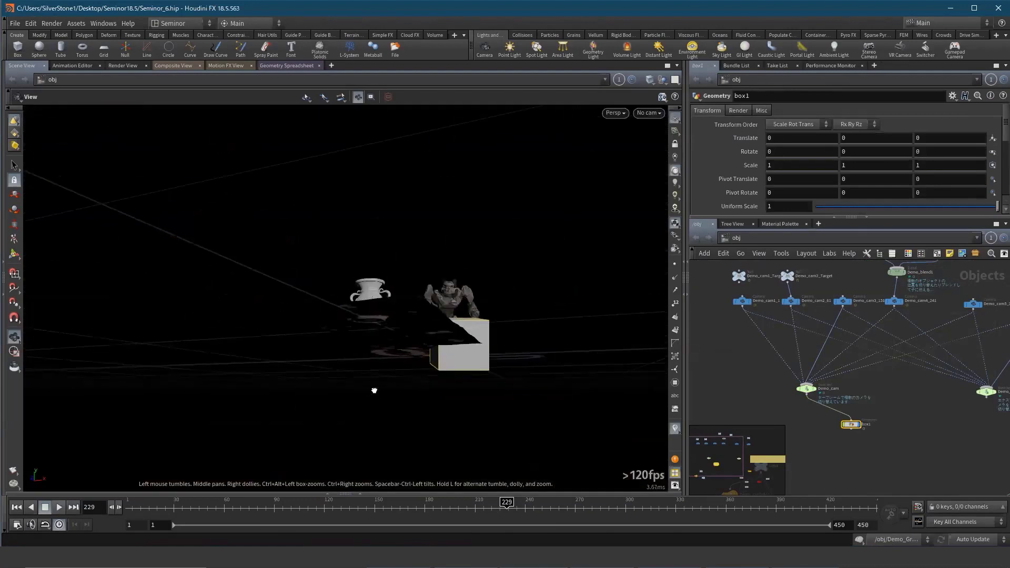
pyautogui.moveTo(613, 506); pyautogui.dragTo(346, 516)
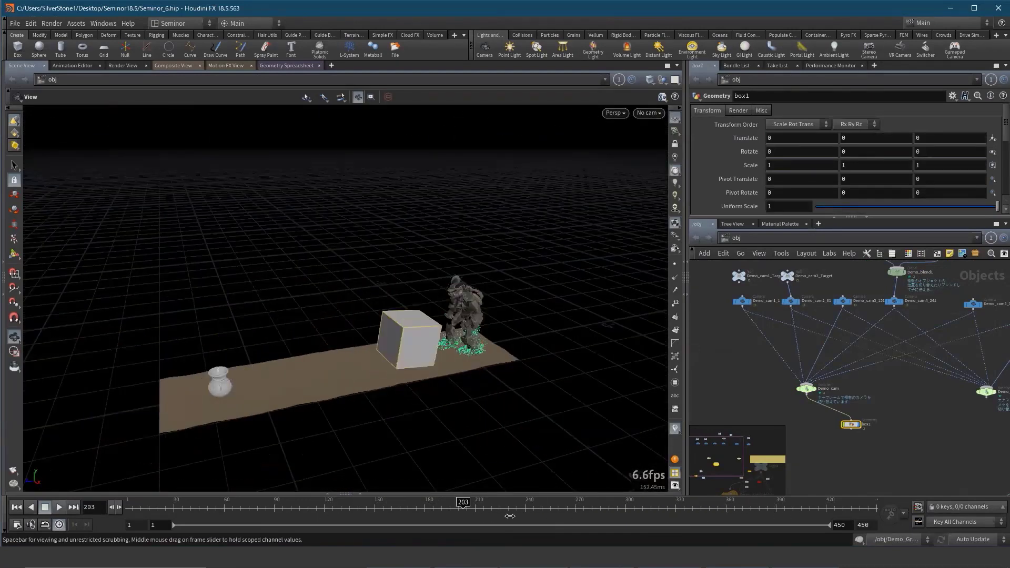
pyautogui.press('Delete')
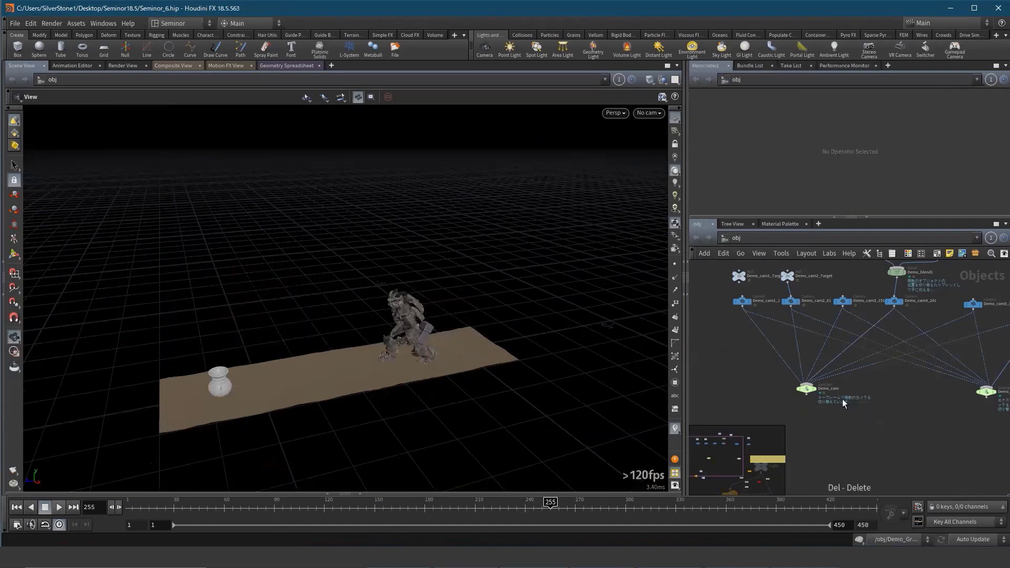
# Step: Review the Demo_cam switcher, Demo_blend1, and Demo_cam4_Target_Const settings
pyautogui.scroll(2, 842, 405)
pyautogui.click(794, 418)
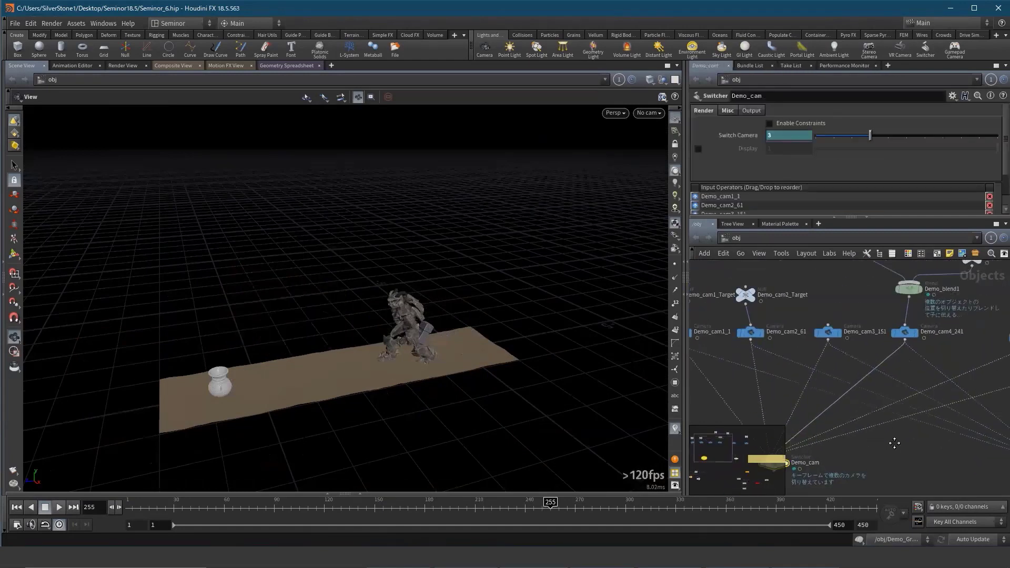
pyautogui.scroll(2, 905, 394)
pyautogui.scroll(-2, 932, 385)
pyautogui.click(873, 370)
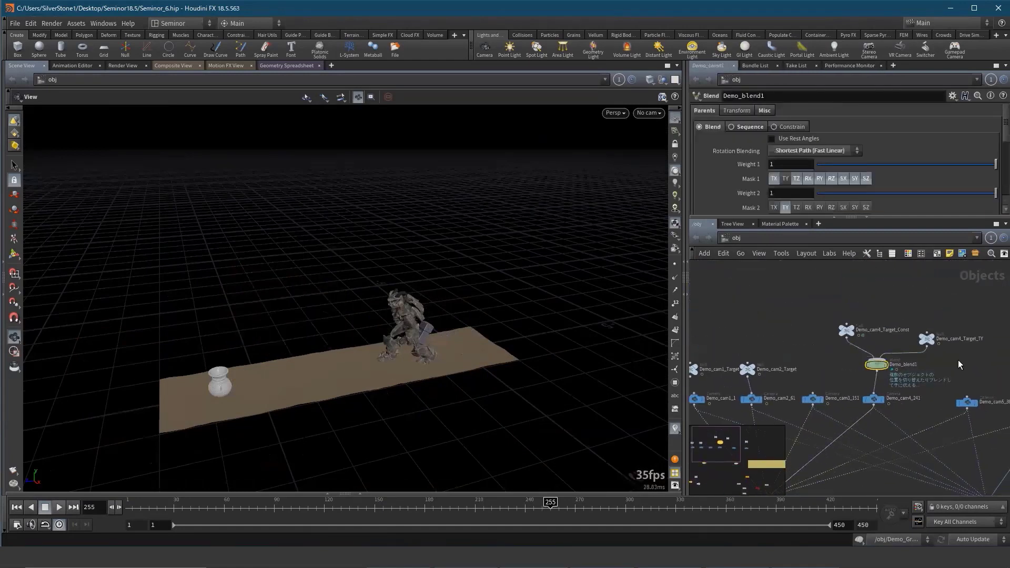
pyautogui.scroll(3, 868, 324)
pyautogui.click(796, 313)
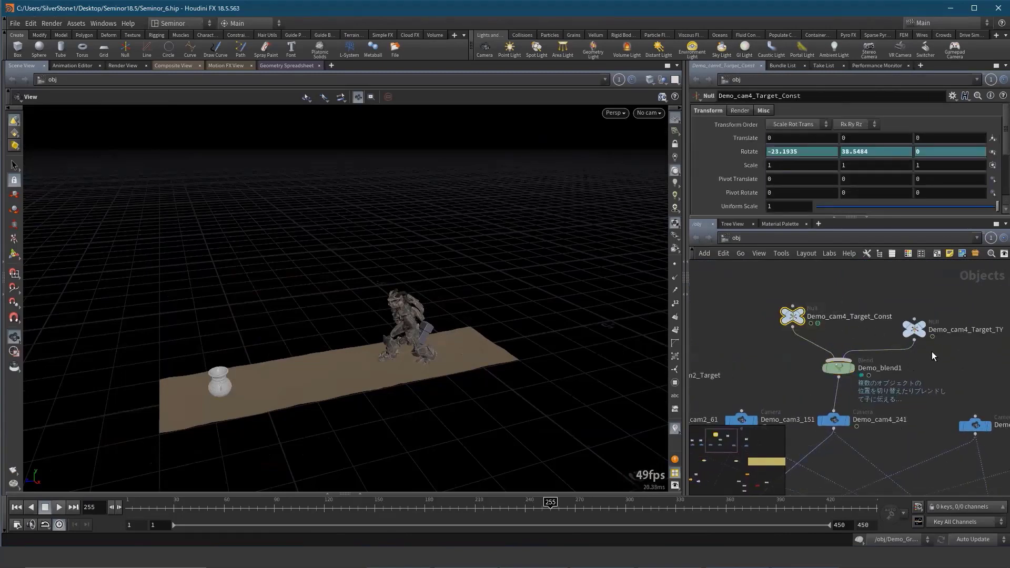
# Step: Pan across the camera nodes and reselect the Demo_cam switcher
pyautogui.moveTo(949, 362); pyautogui.dragTo(957, 346, button='middle')
pyautogui.scroll(-2, 942, 354)
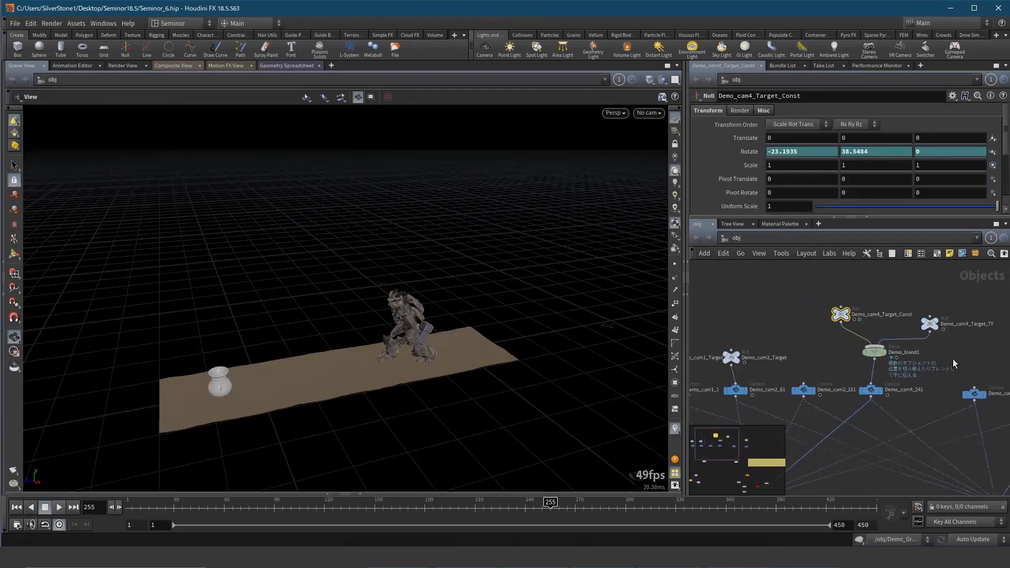
pyautogui.scroll(-2, 833, 358)
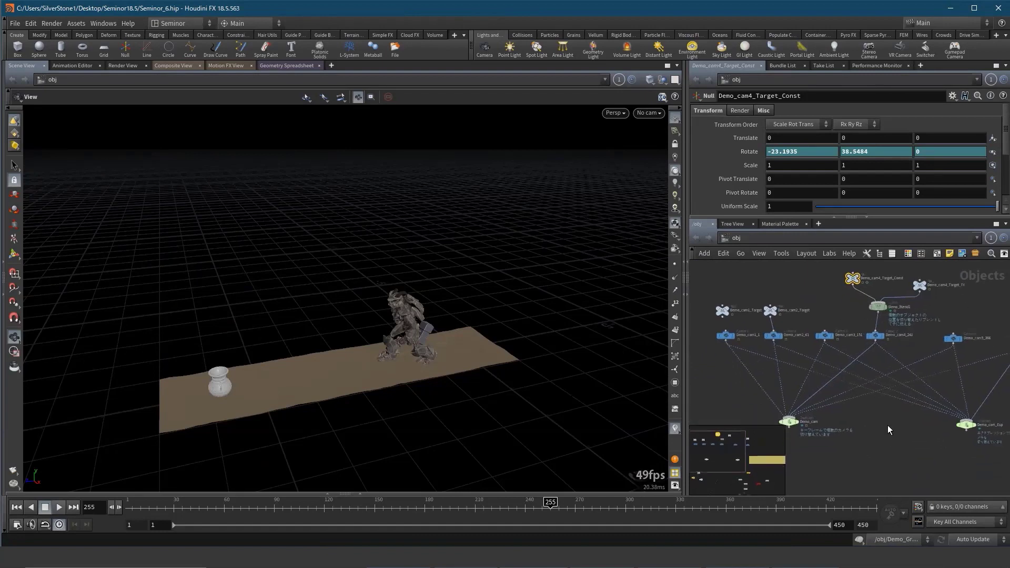
pyautogui.moveTo(888, 426); pyautogui.dragTo(883, 389, button='middle')
pyautogui.scroll(-2, 878, 403)
pyautogui.scroll(3, 878, 403)
pyautogui.click(776, 370)
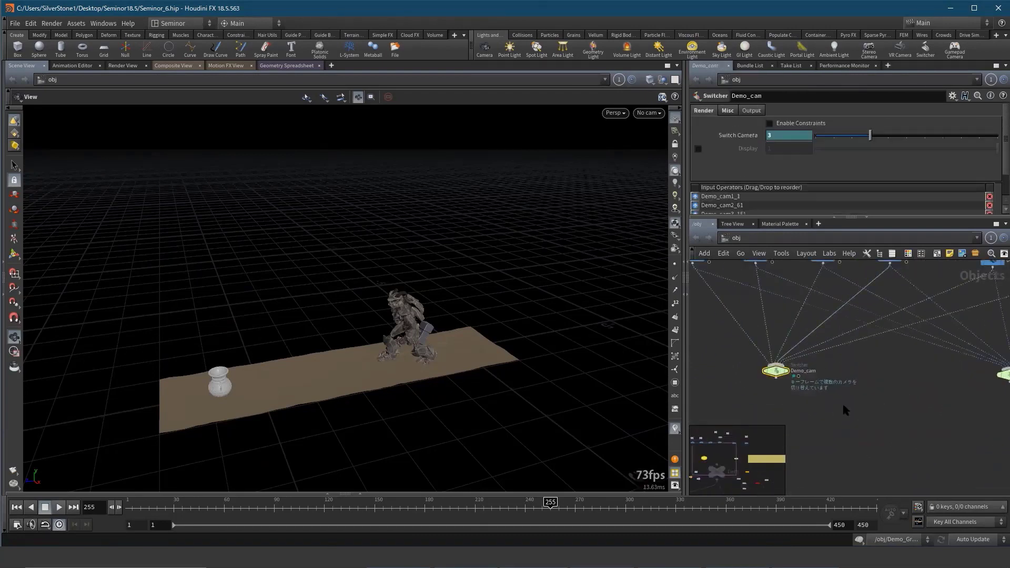
# Step: Bring the light nodes into view and inspect Demo_sunlight1's settings
pyautogui.moveTo(838, 413)
pyautogui.mouseDown(button='middle')
pyautogui.moveTo(893, 378)
pyautogui.moveTo(823, 345)
pyautogui.moveTo(910, 368)
pyautogui.mouseUp(button='middle')
pyautogui.scroll(2, 881, 360)
pyautogui.click(841, 407)
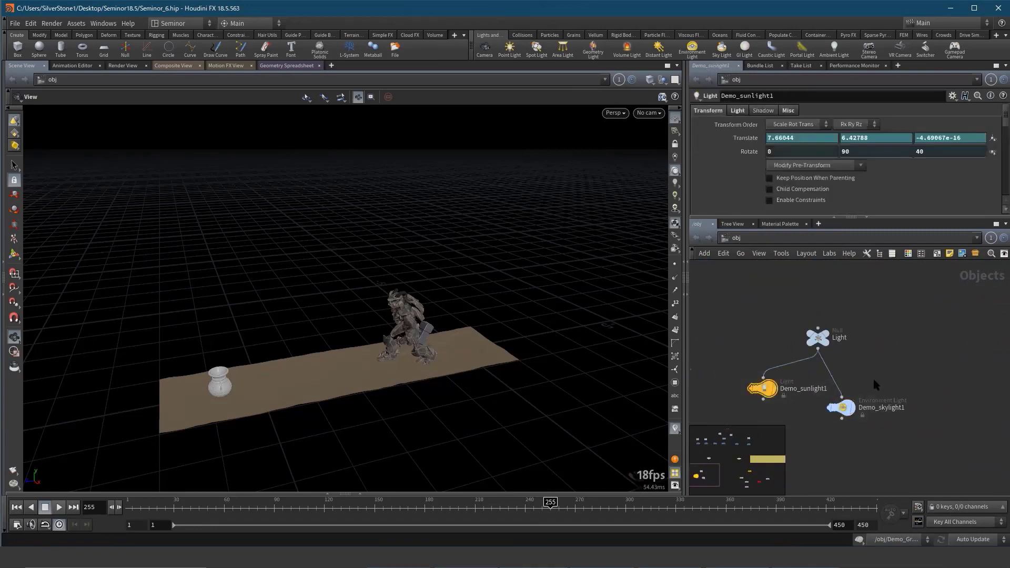
pyautogui.click(763, 388)
pyautogui.click(840, 408)
pyautogui.scroll(-2, 877, 374)
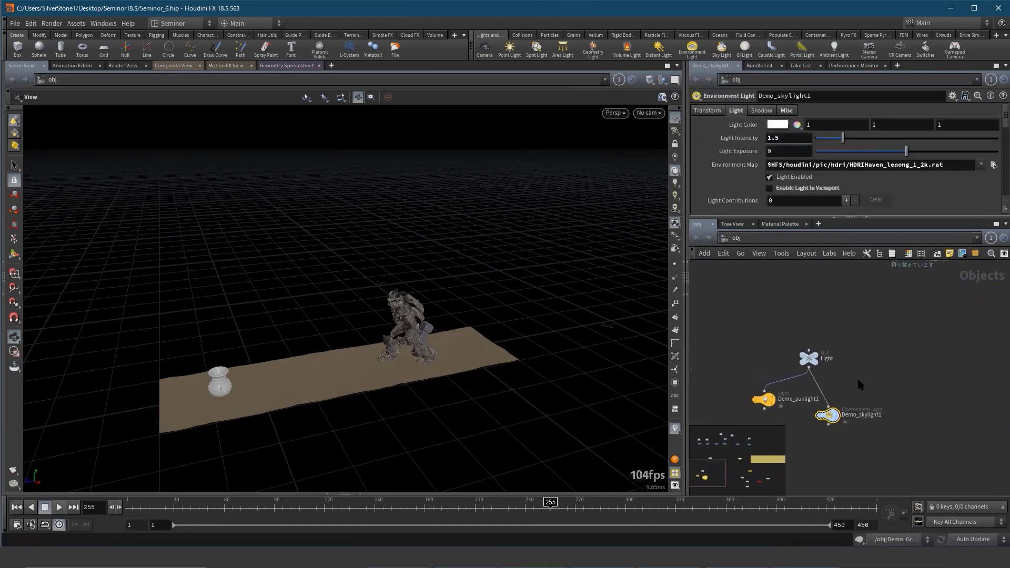
pyautogui.scroll(2, 862, 389)
pyautogui.scroll(1, 879, 435)
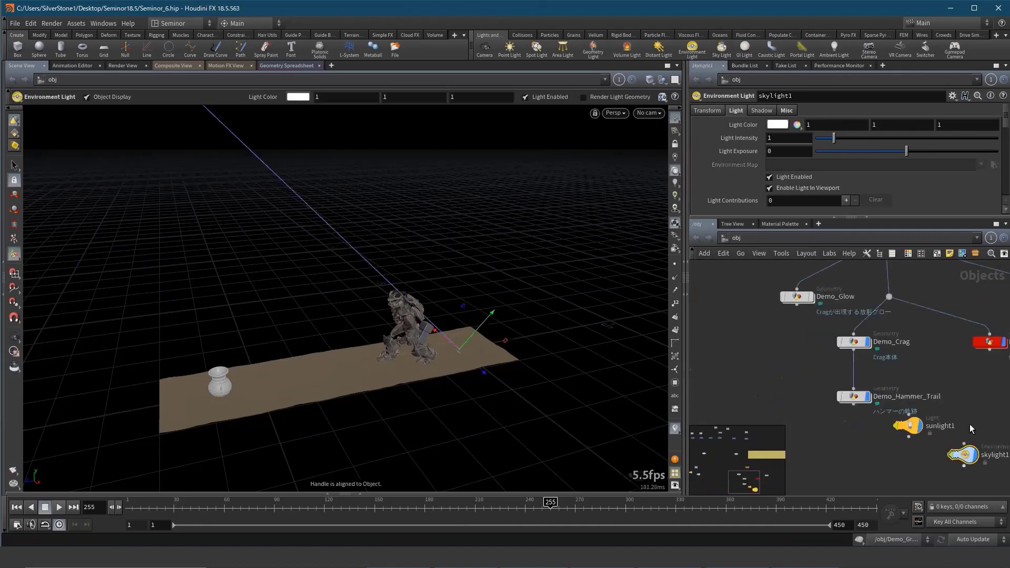
pyautogui.scroll(-1, 863, 400)
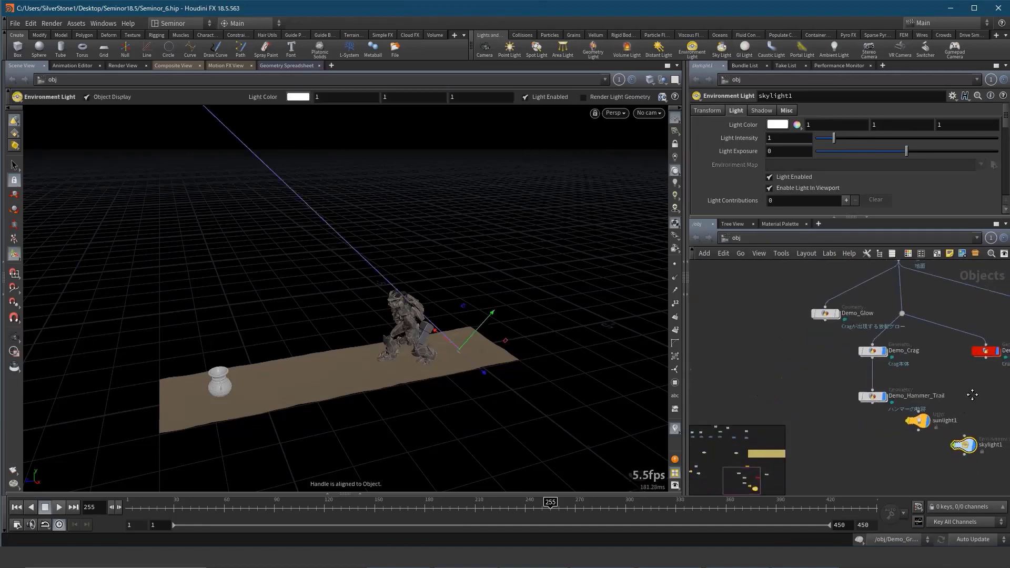
pyautogui.click(868, 421)
pyautogui.click(918, 445)
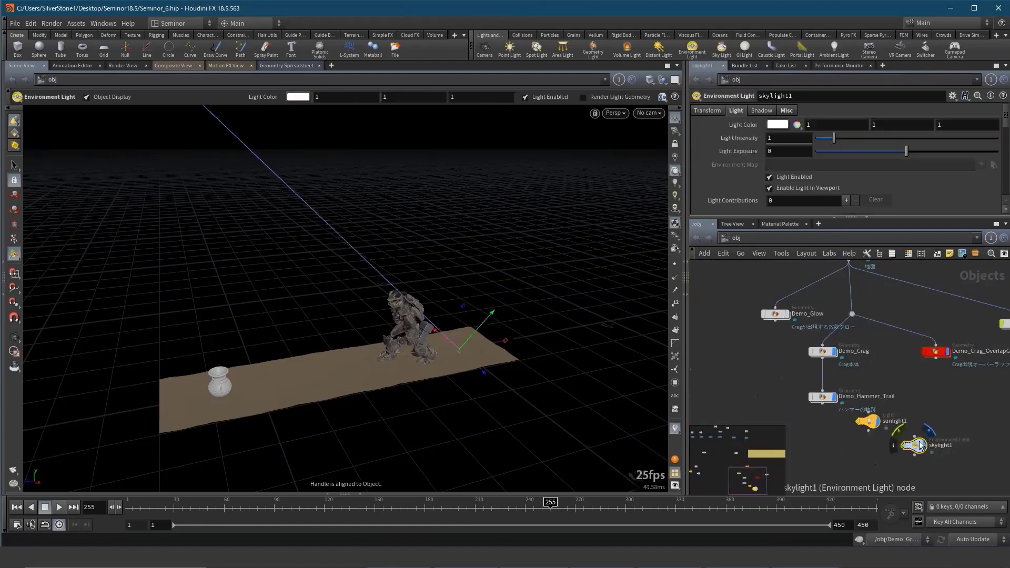
pyautogui.scroll(2, 928, 463)
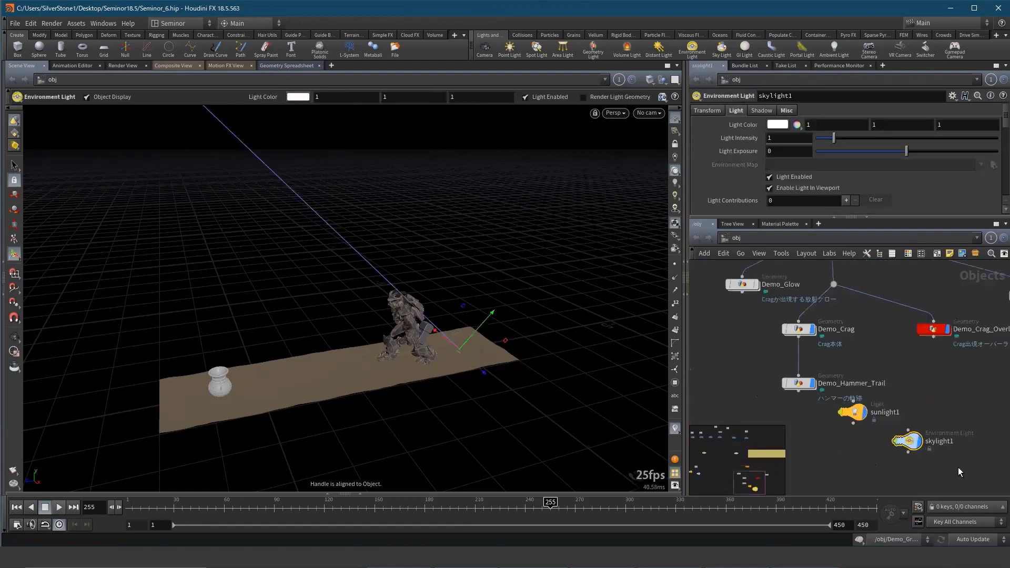
pyautogui.moveTo(928, 465); pyautogui.dragTo(828, 418)
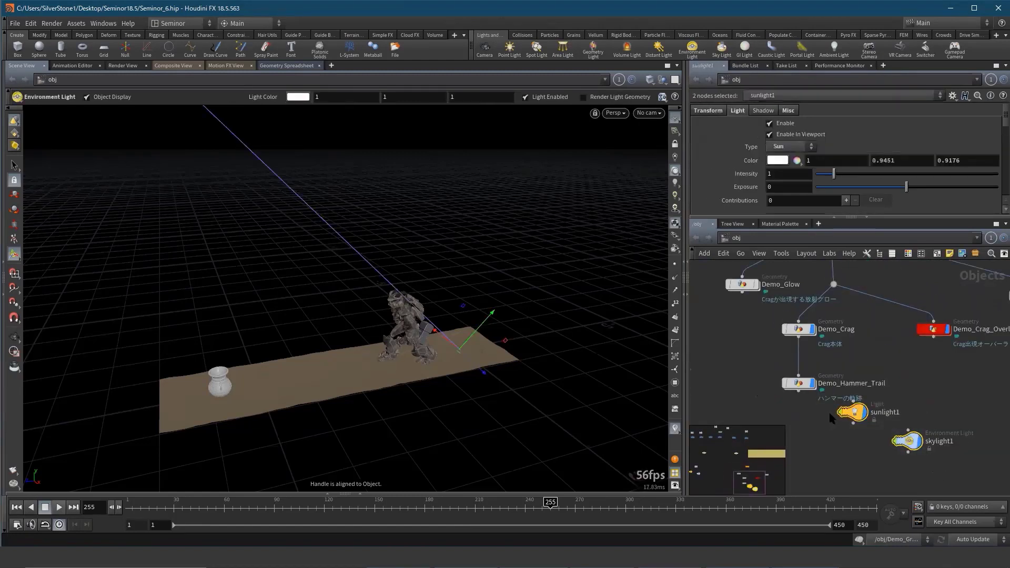
pyautogui.click(830, 418)
pyautogui.scroll(-5, 834, 405)
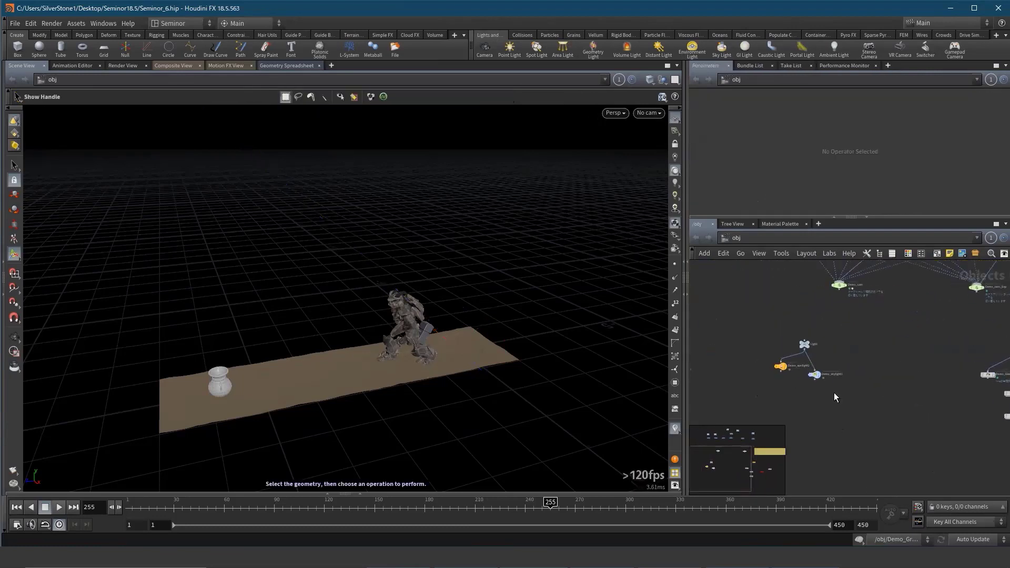
# Step: Inspect Demo_skylight1's environment light settings
pyautogui.click(815, 374)
pyautogui.scroll(-3, 894, 379)
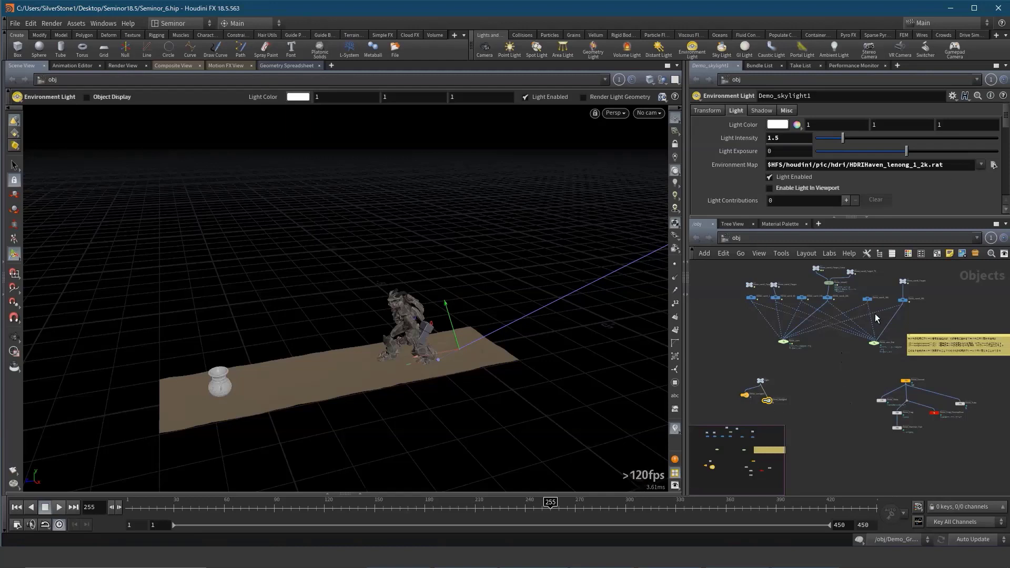
pyautogui.scroll(2, 818, 346)
pyautogui.scroll(2, 857, 353)
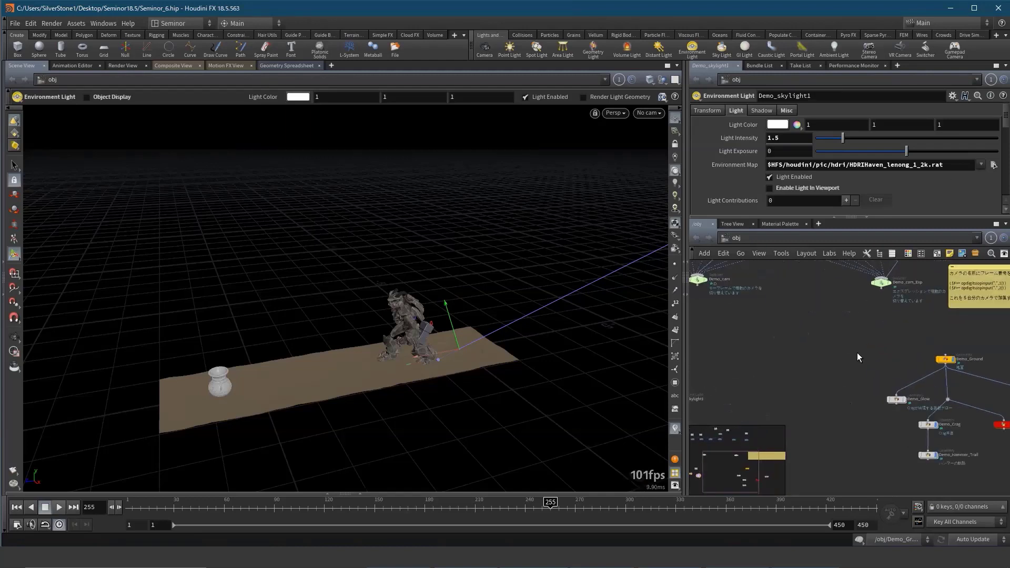
pyautogui.scroll(3, 807, 368)
# Step: Zoom to the Demo_Ground group, dive into Demo_Crag_OverlapGlow, and return to object level
pyautogui.moveTo(823, 387); pyautogui.dragTo(883, 396, button='middle')
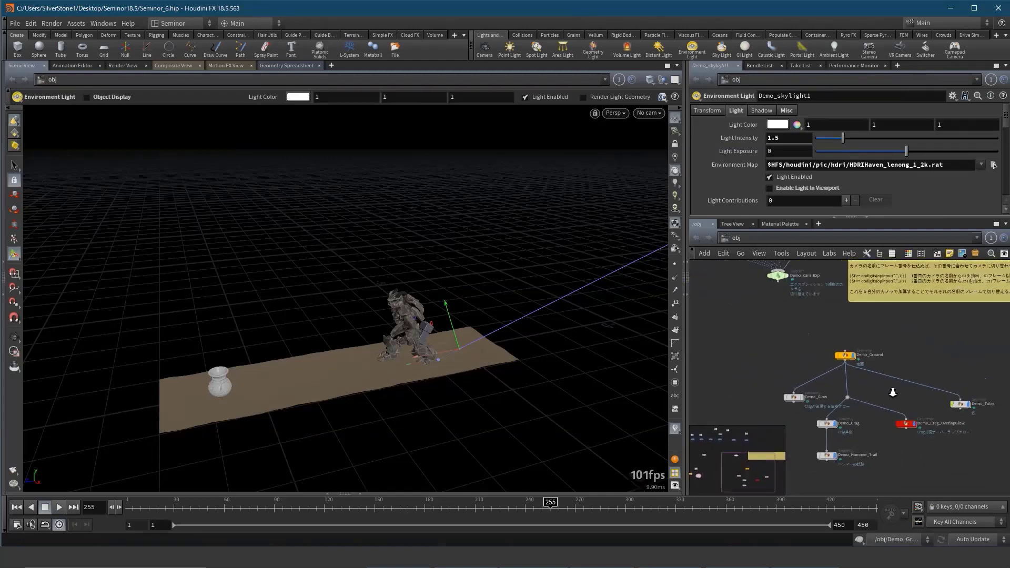
pyautogui.scroll(-1, 773, 368)
pyautogui.scroll(-2, 784, 371)
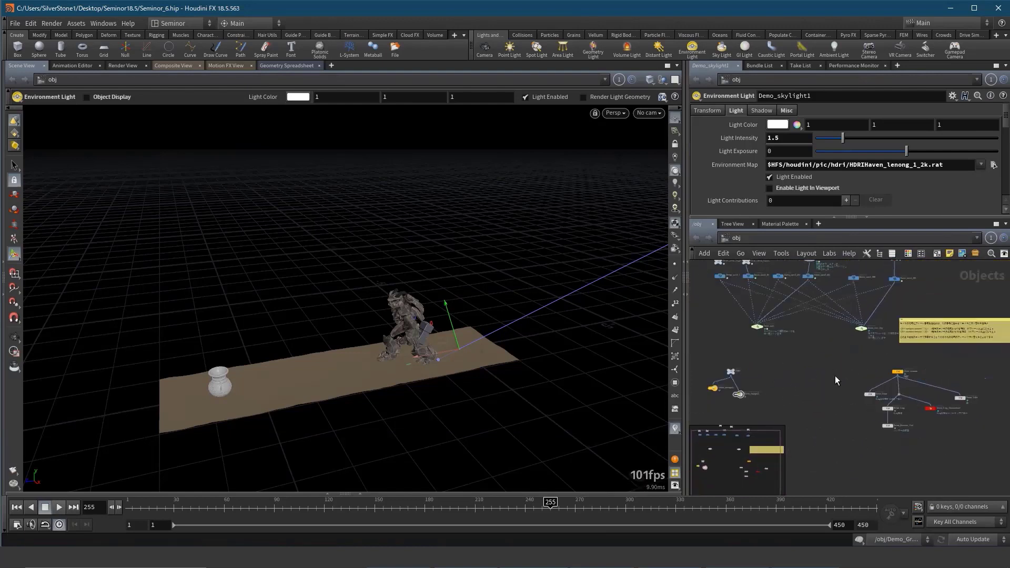
pyautogui.scroll(-1, 794, 373)
pyautogui.scroll(-2, 805, 377)
pyautogui.scroll(1, 805, 377)
pyautogui.scroll(3, 826, 368)
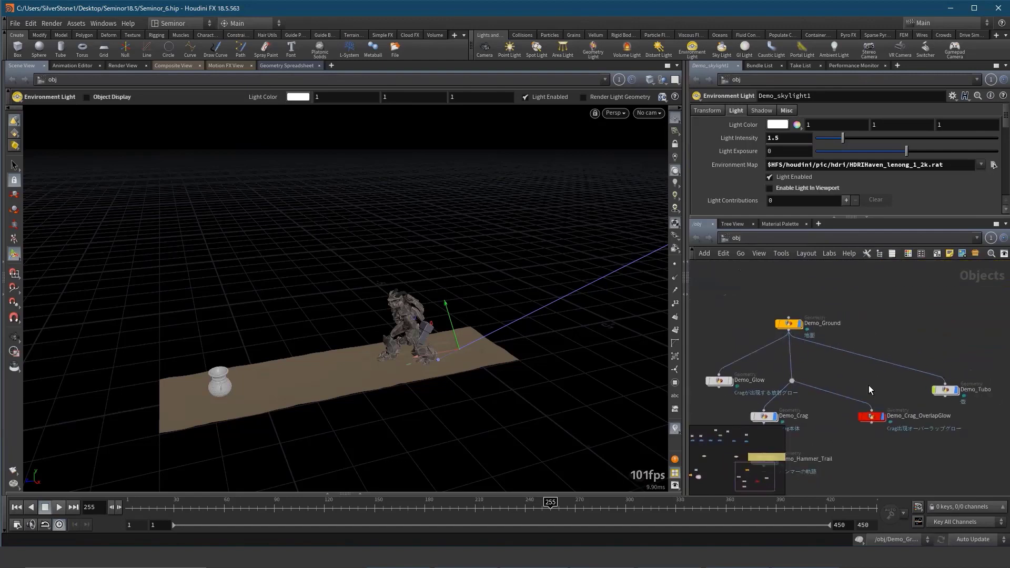
pyautogui.doubleClick(806, 409)
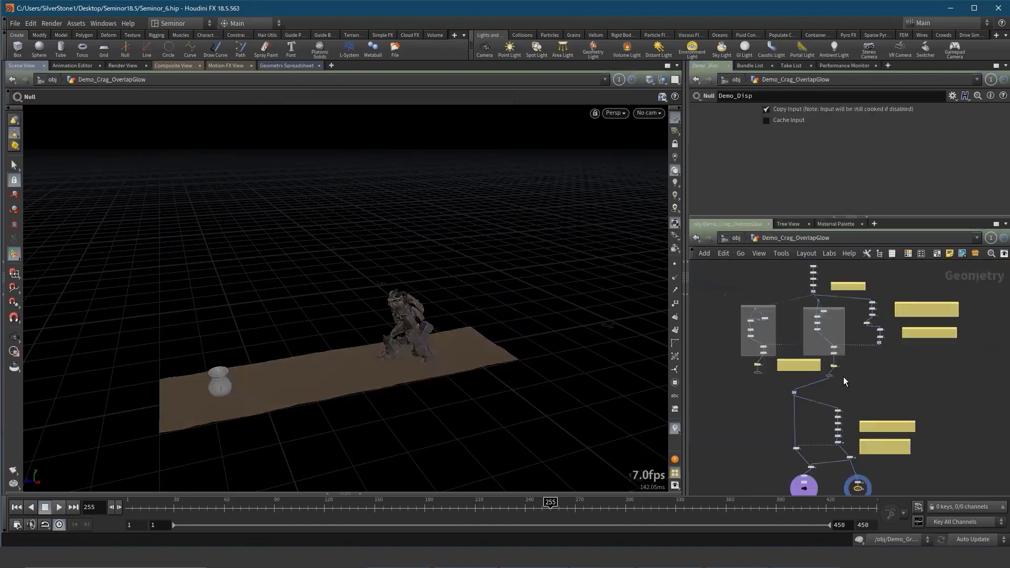
pyautogui.click(739, 238)
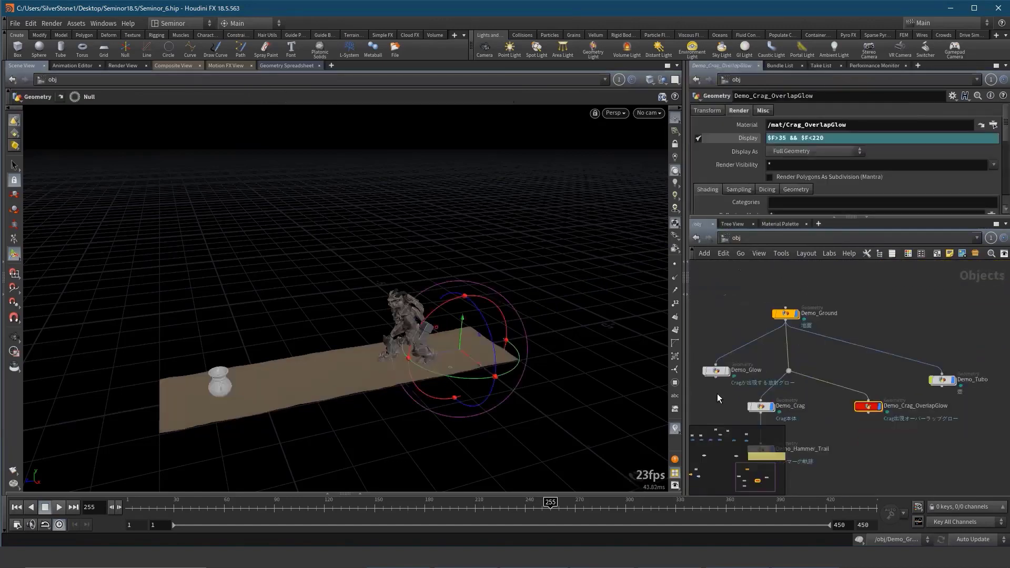